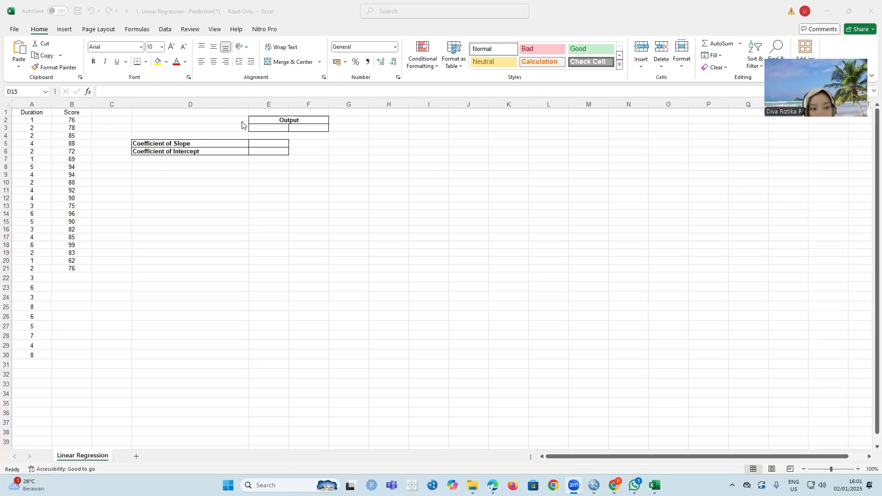
- Enter the formula =LINEST(B2:B21;A2:A21) in cell E3 under Output, with Score as known y's and Duration as known x's
click(275, 128)
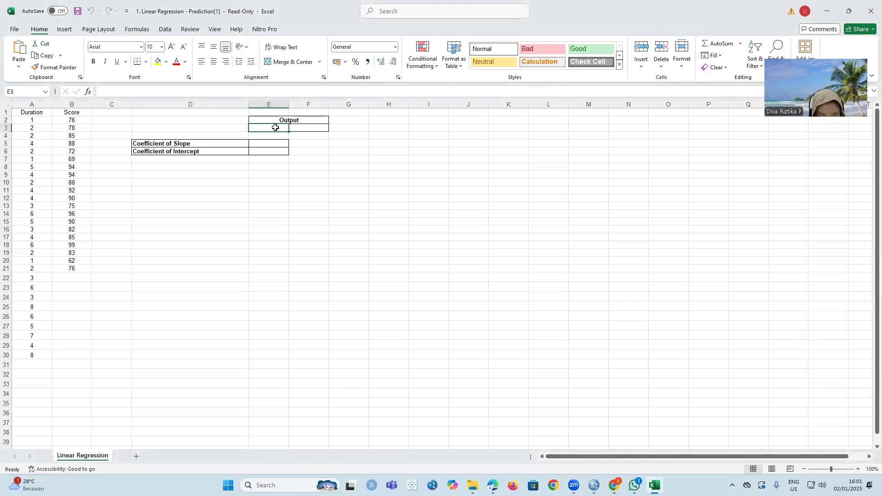
text(=)
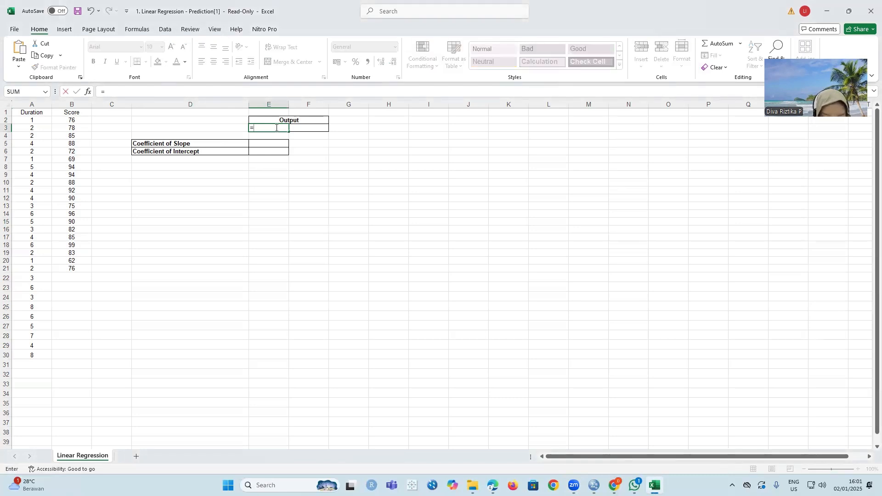
text(lin)
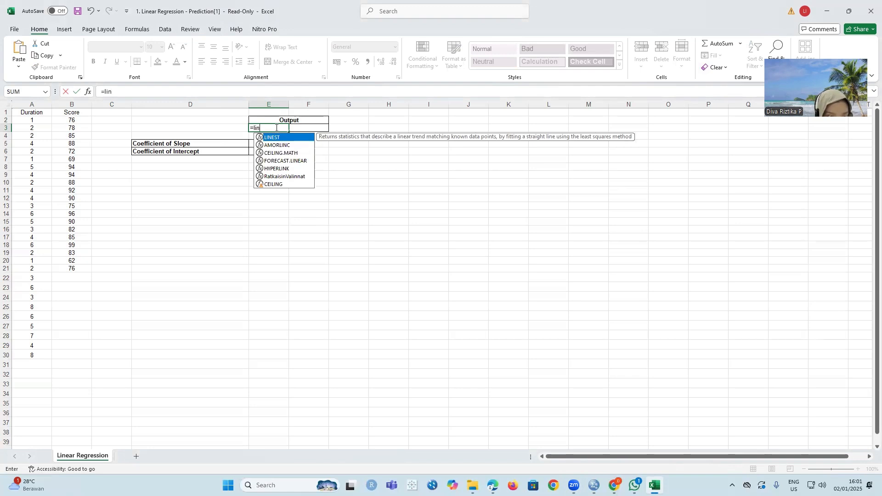
key(Tab)
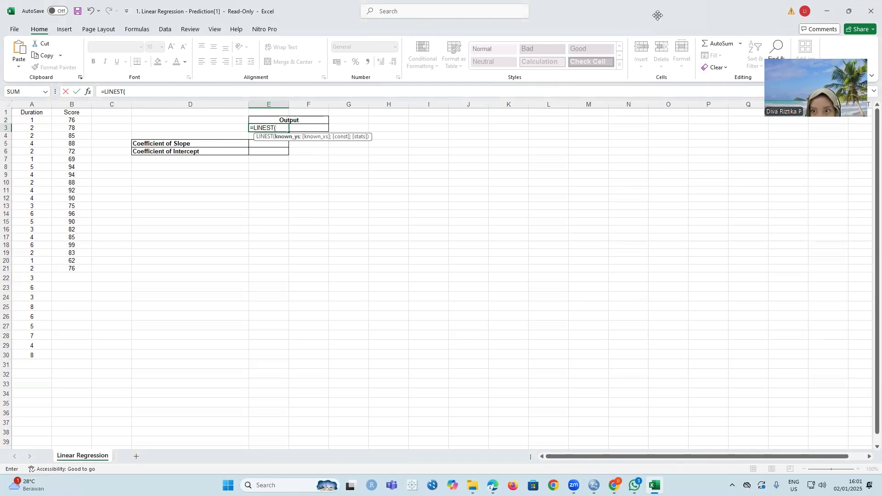
click(487, 136)
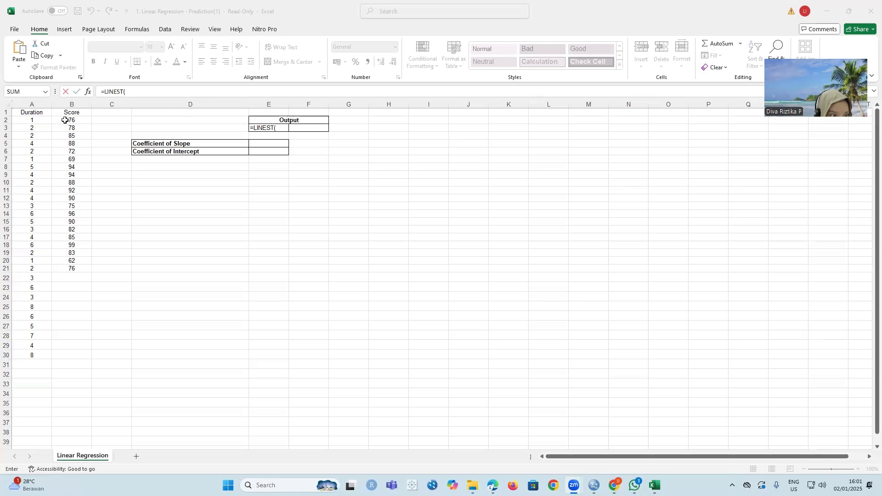
drag(65, 121, 57, 268)
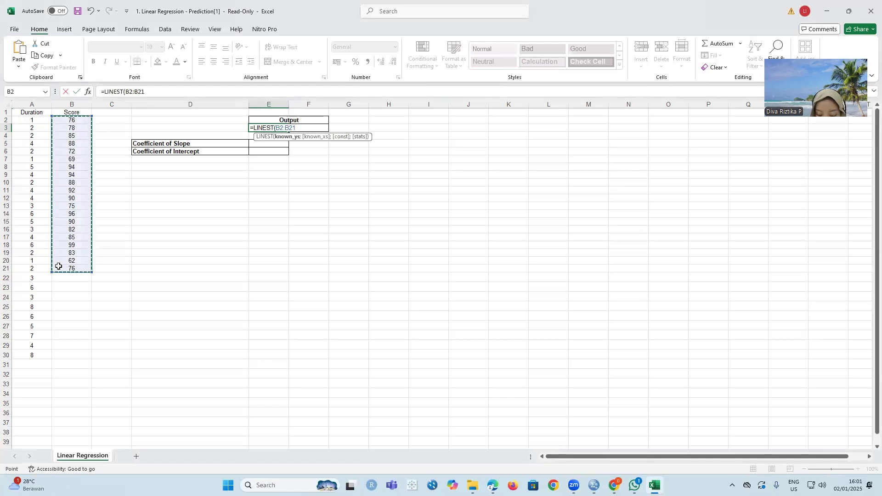
text(;)
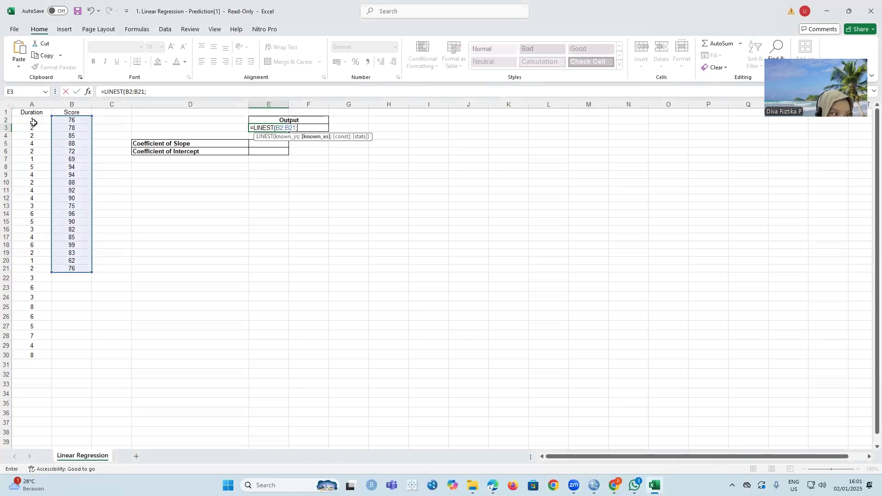
drag(34, 122, 29, 269)
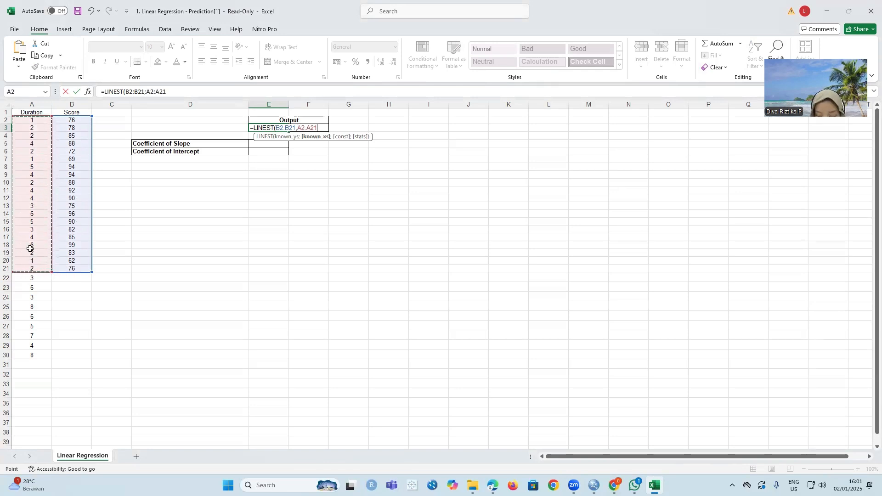
key(Return)
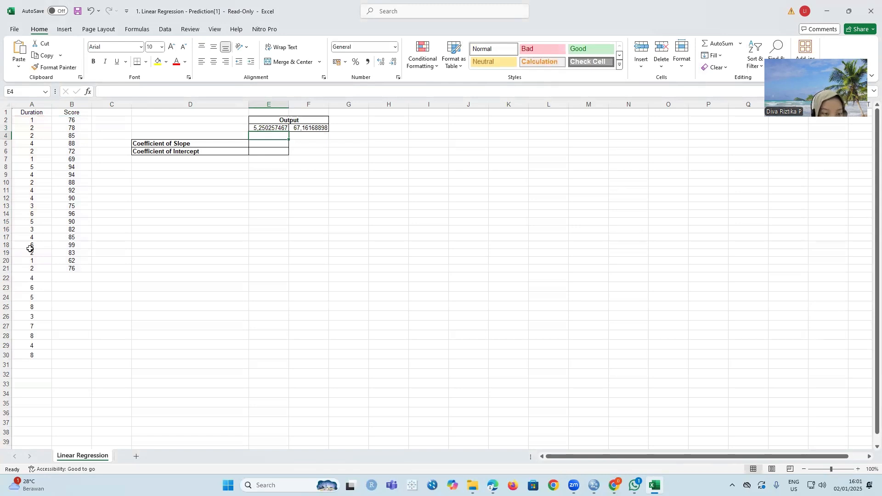
- Reduce the LINEST output in cells E3:F3 to five decimal places
click(277, 128)
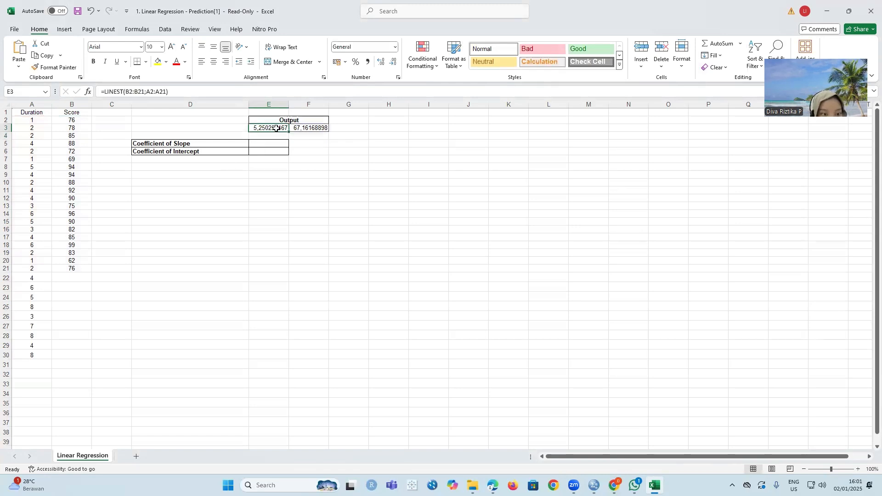
drag(277, 128, 304, 129)
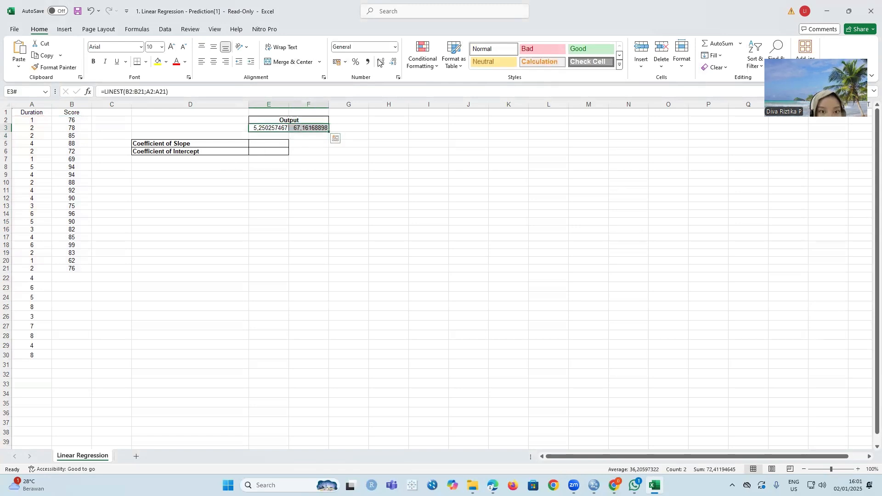
click(393, 62)
click(394, 61)
click(393, 62)
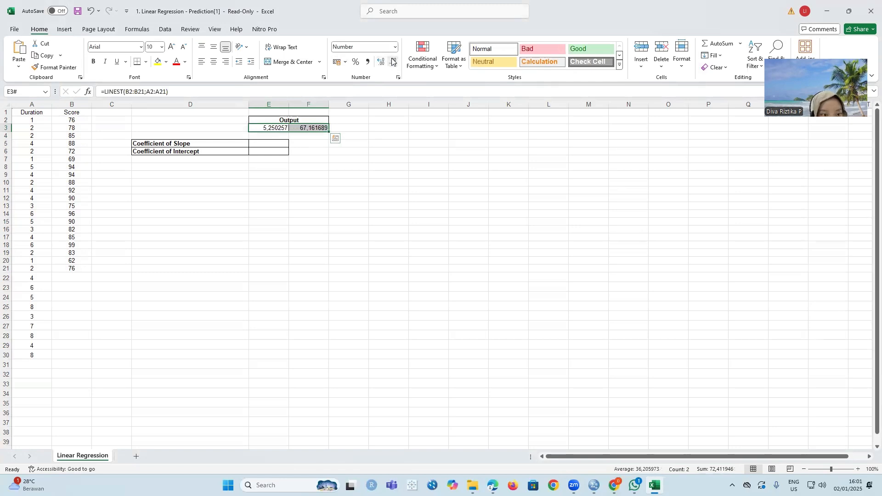
click(393, 62)
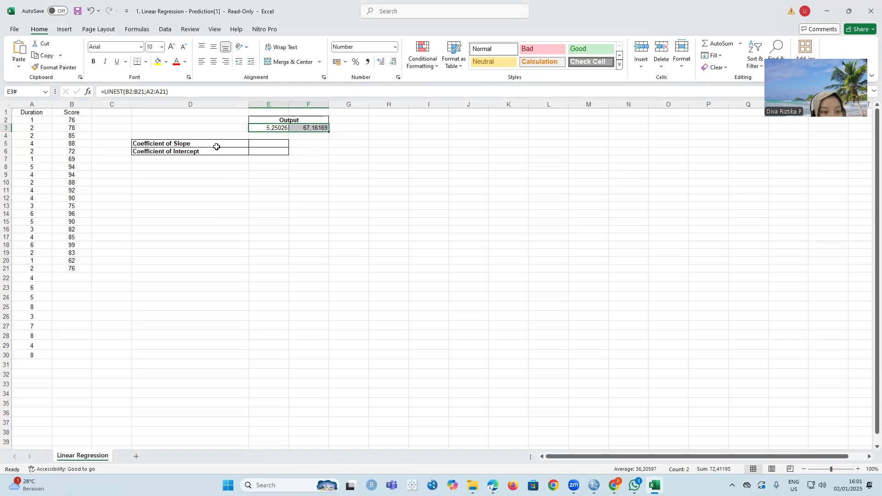
- Enter 5,25026 as the Coefficient of Slope in cell E5
click(264, 145)
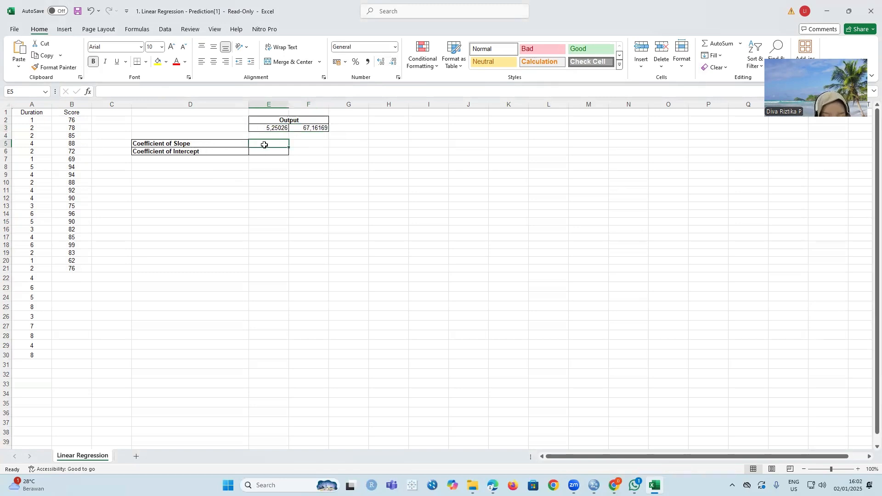
text(5)
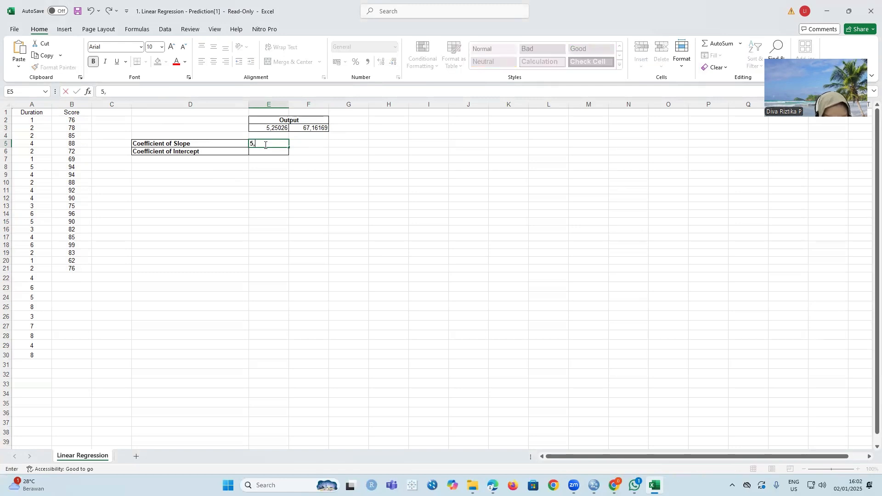
text(,25)
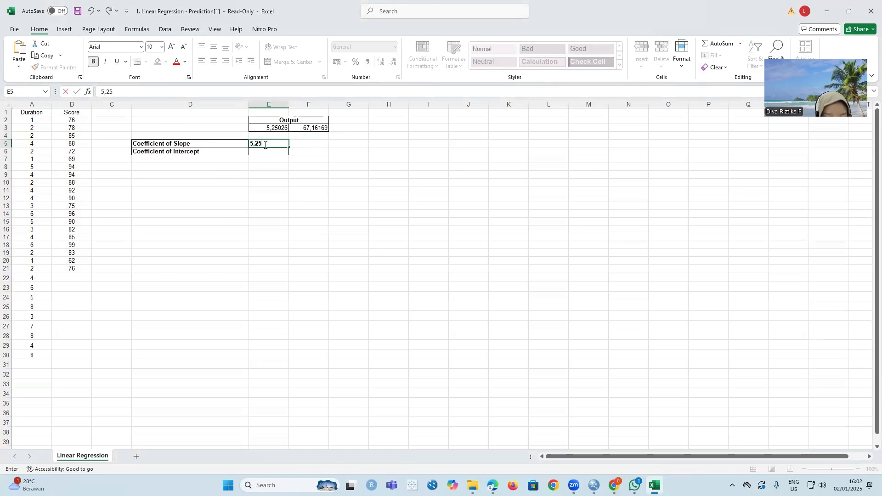
text(0)
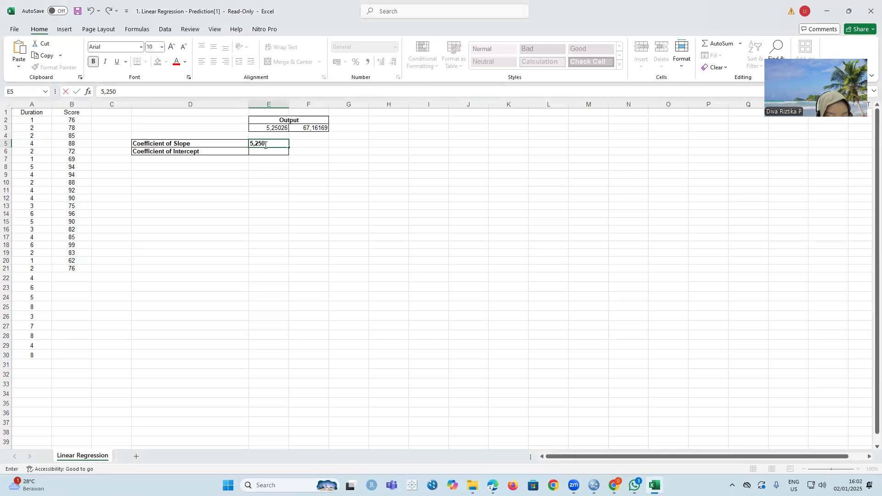
text(26)
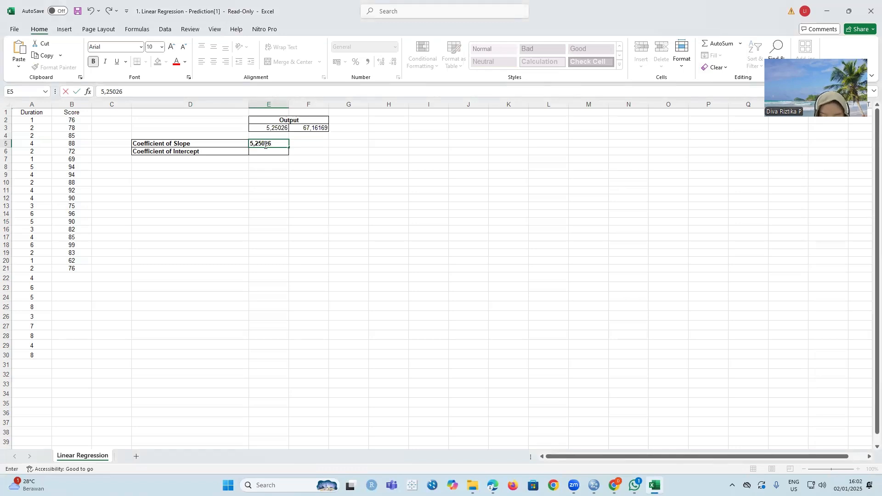
key(Return)
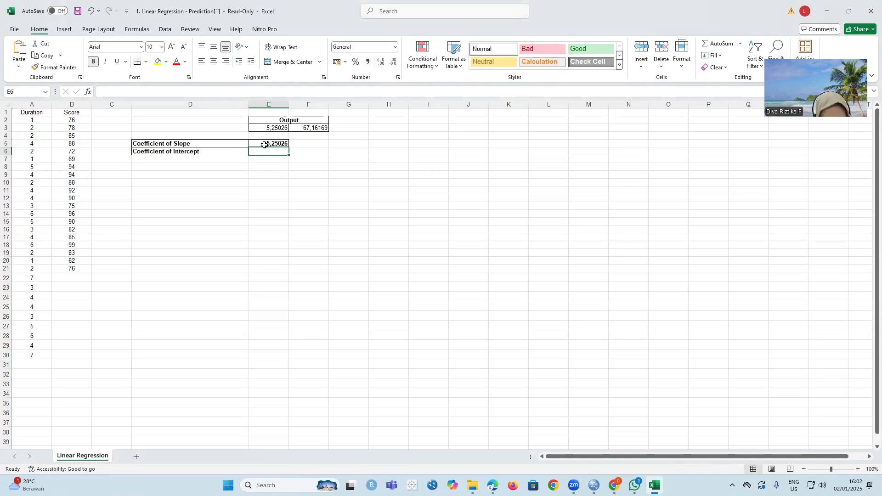
- Enter 67,16169 as the Coefficient of Intercept in cell E6
text(67)
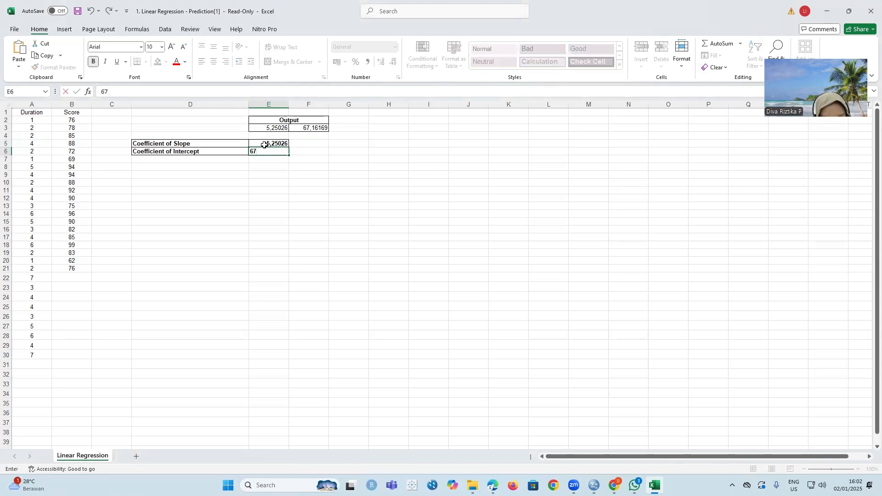
text(,1)
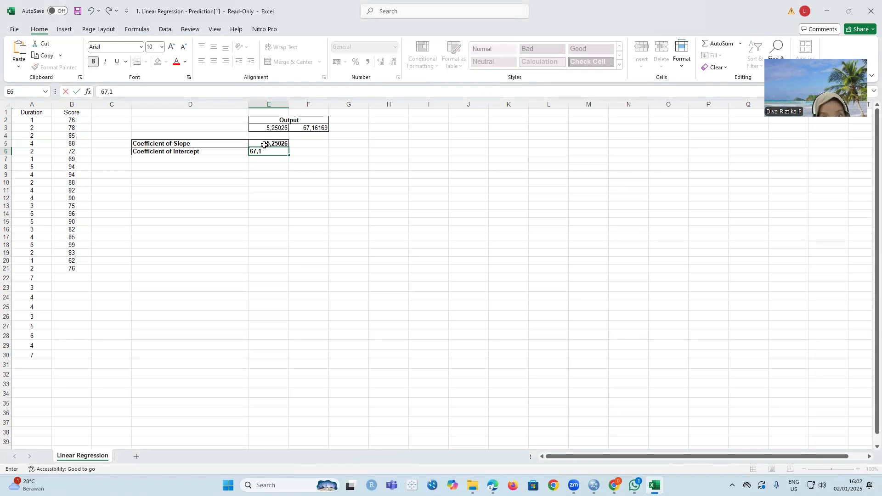
text(61)
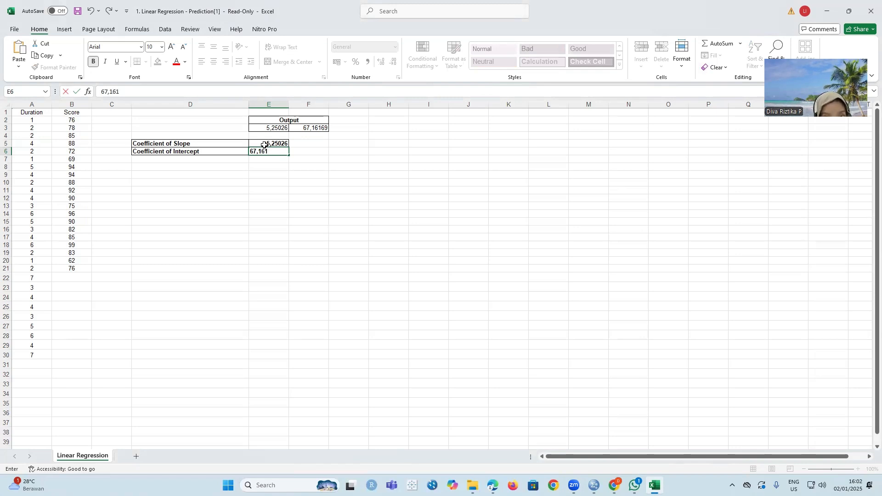
text(69)
key(Return)
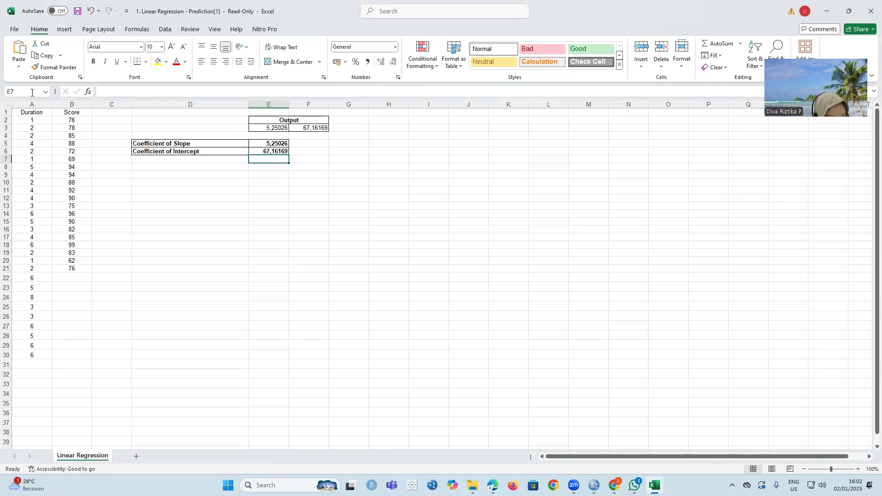
- Insert a markers-only scatter chart from the Duration and Score data in A2:B30
click(46, 123)
drag(47, 125, 80, 350)
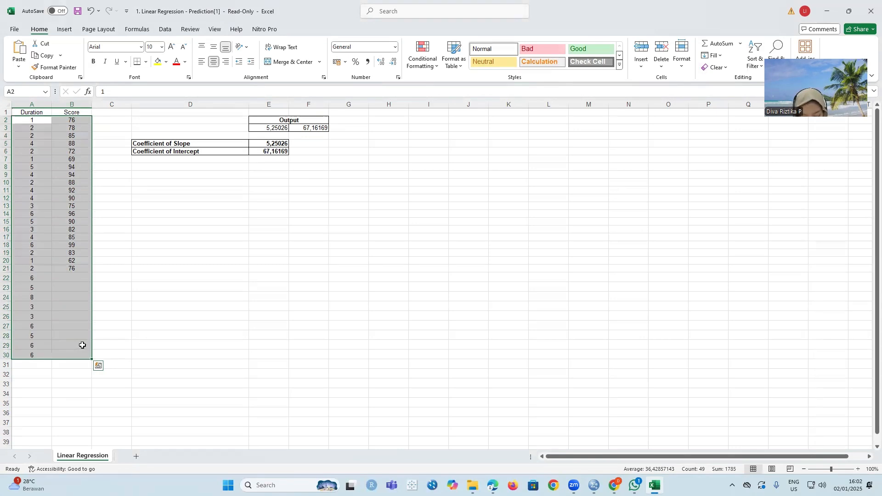
click(72, 30)
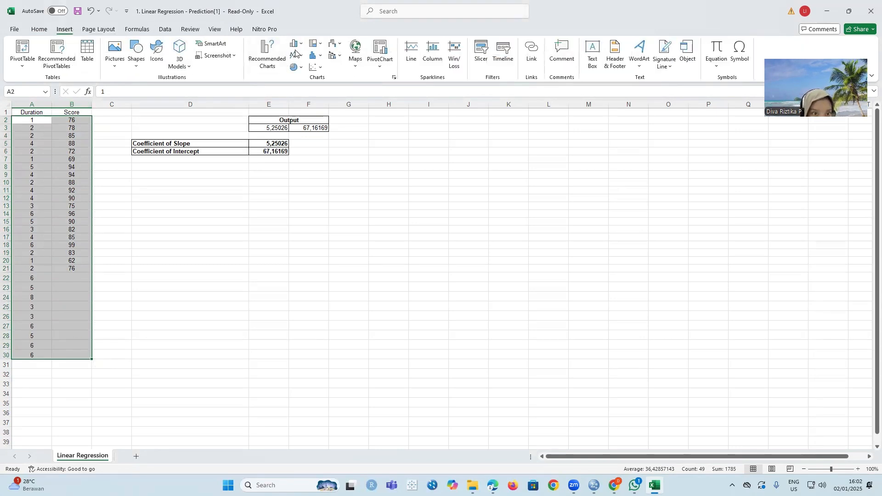
click(320, 67)
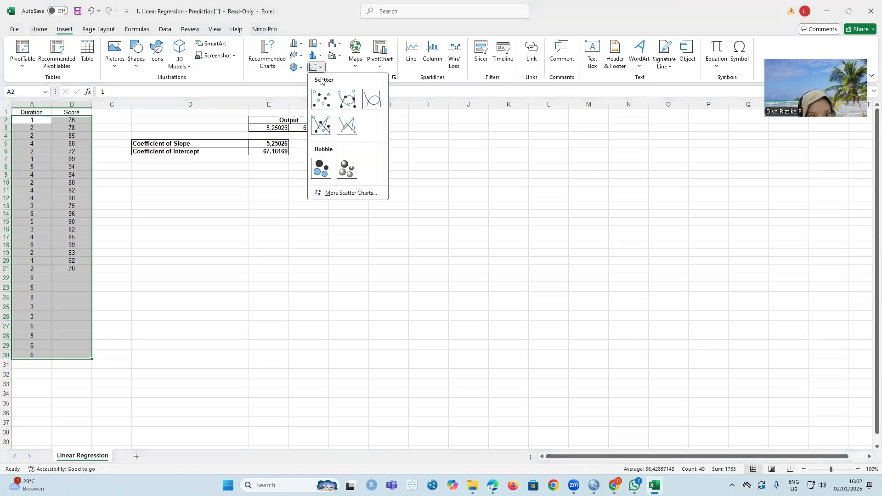
click(315, 101)
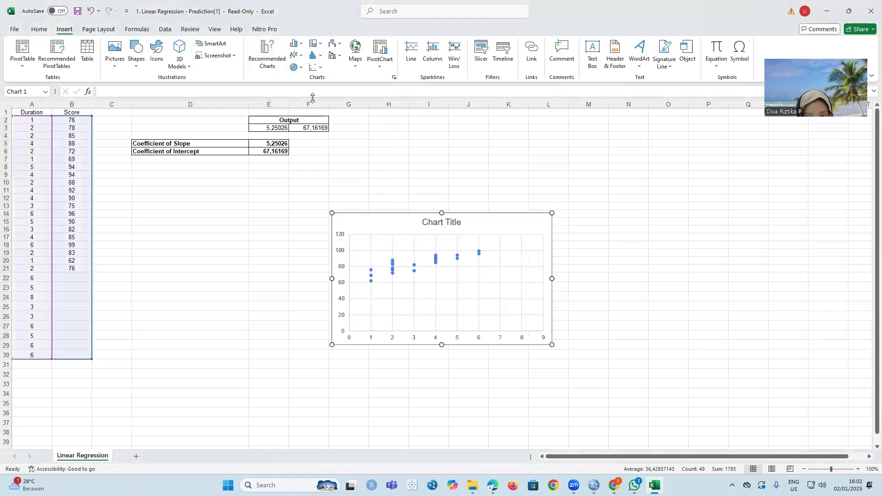
- Add a linear trendline to the scatter series and display its equation and R-squared value on the chart
right_click(480, 255)
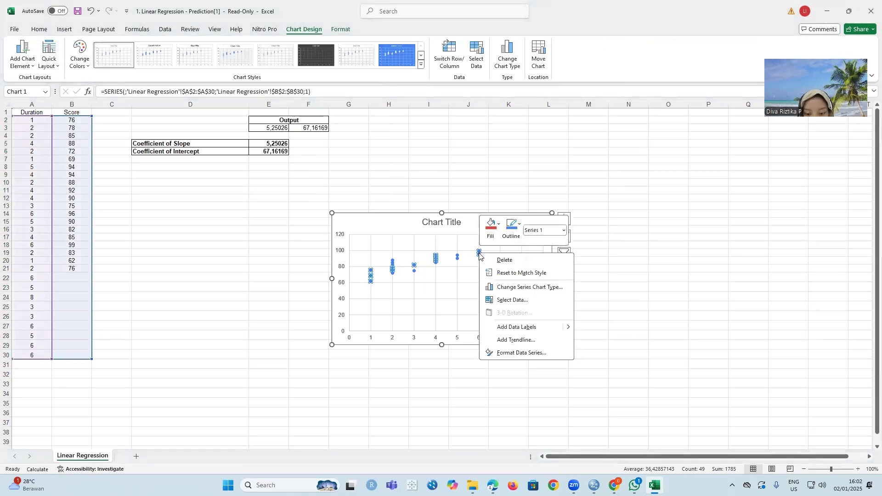
click(527, 339)
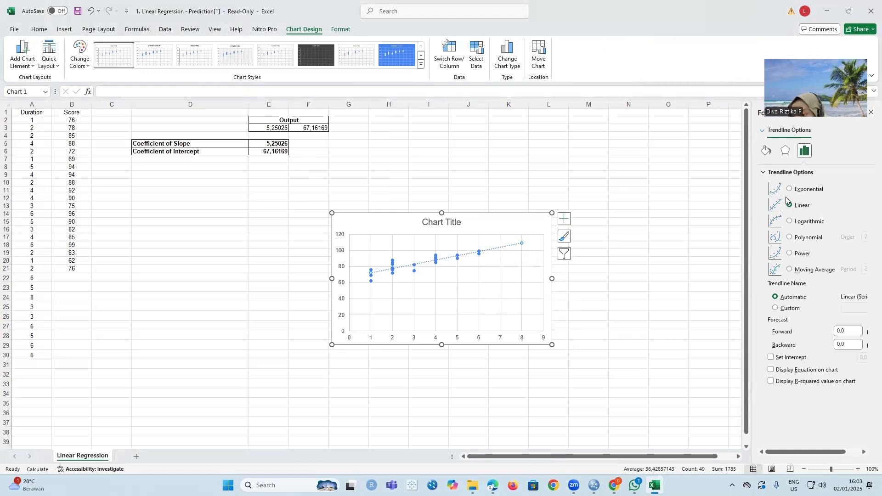
click(771, 370)
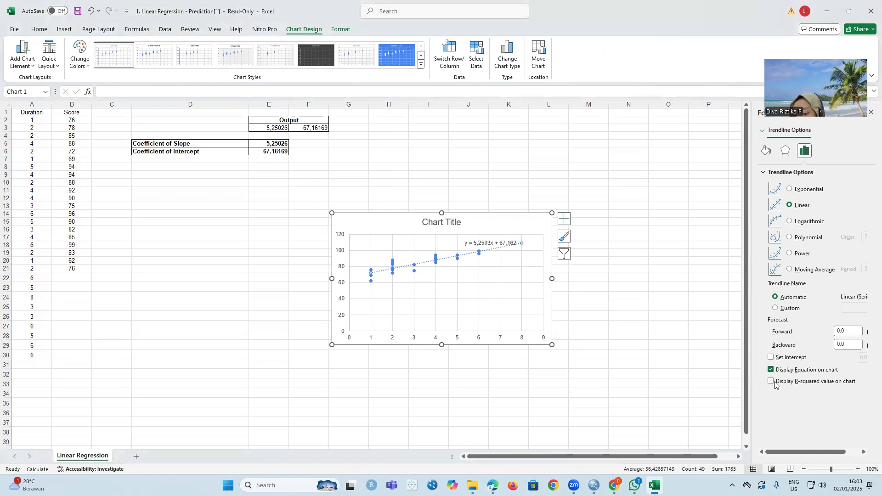
click(775, 383)
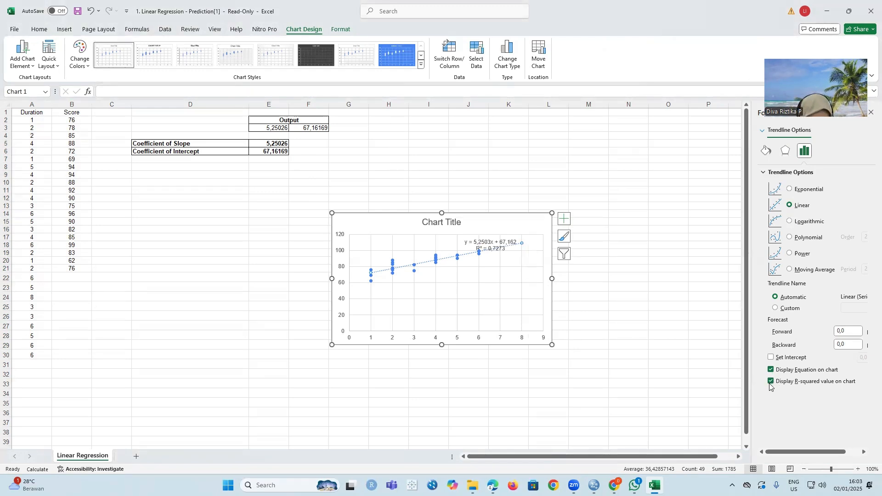
click(588, 284)
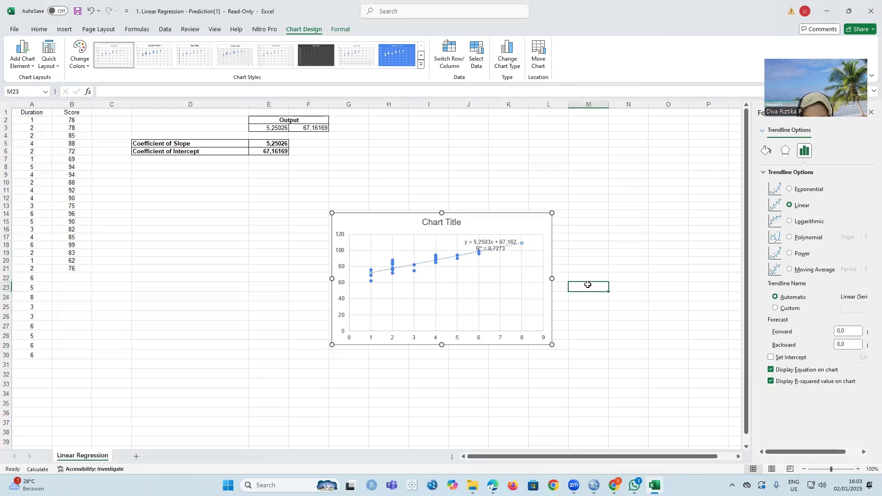
right_click(588, 285)
- Move the trendline equation label to the empty lower-right area of the chart's plot, clear of the data points
click(508, 244)
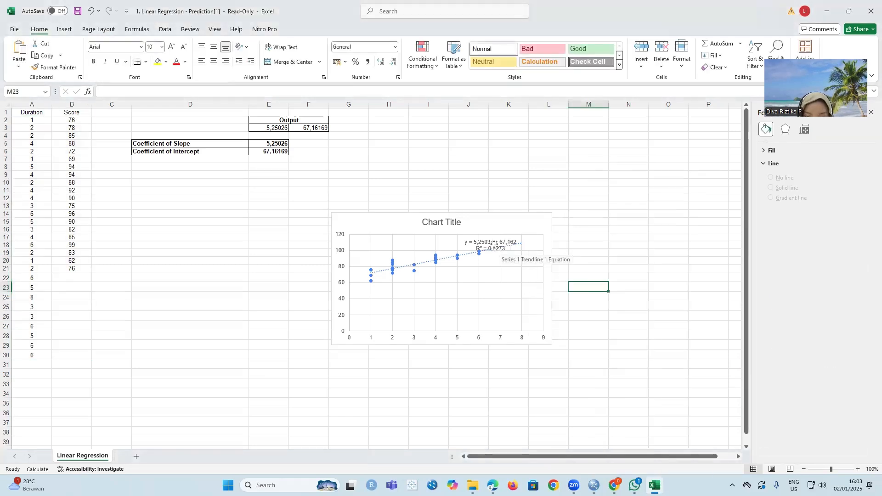
click(495, 244)
drag(467, 249, 474, 307)
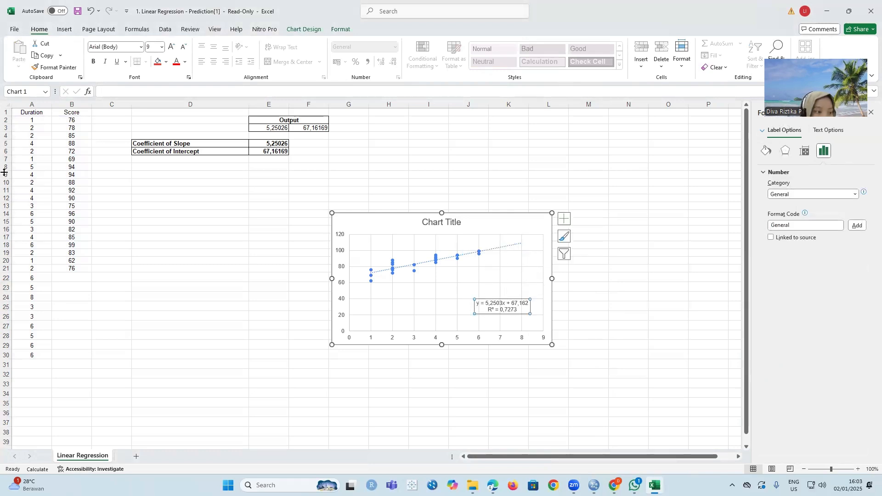
- Enter the prediction formula =5,250*A22+67,162 in cell B22, the first empty Score cell
click(60, 277)
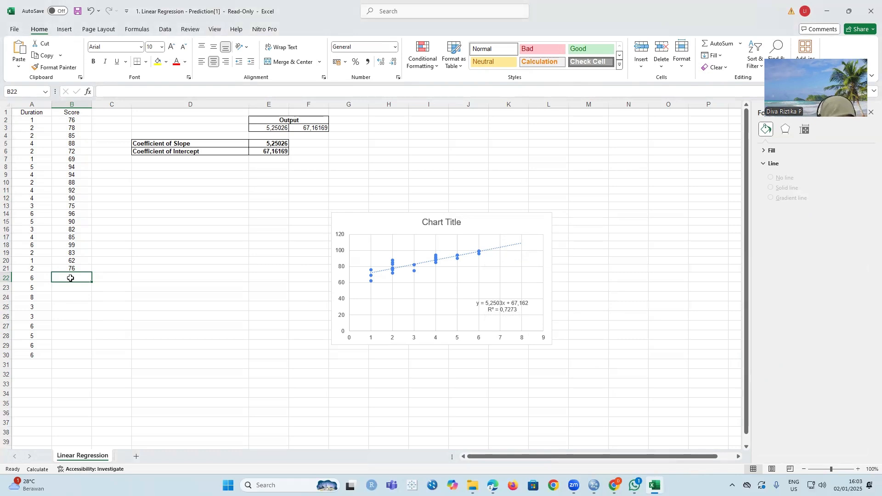
text(=)
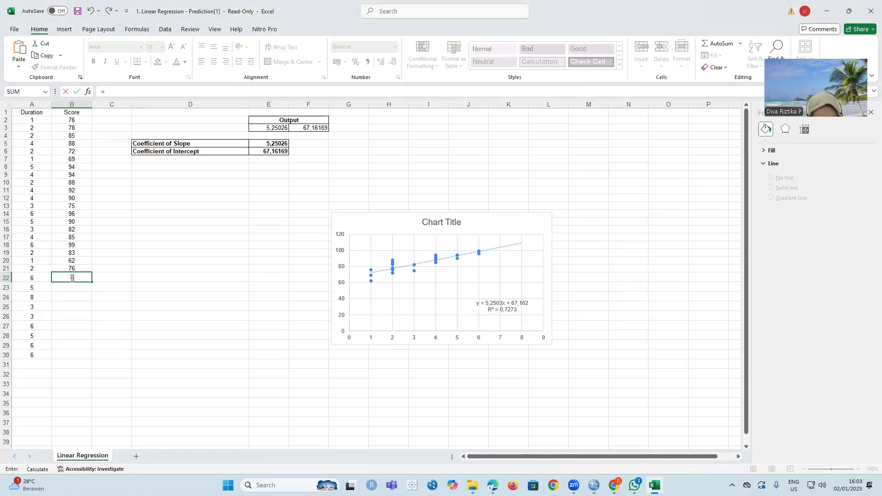
text(5,250*)
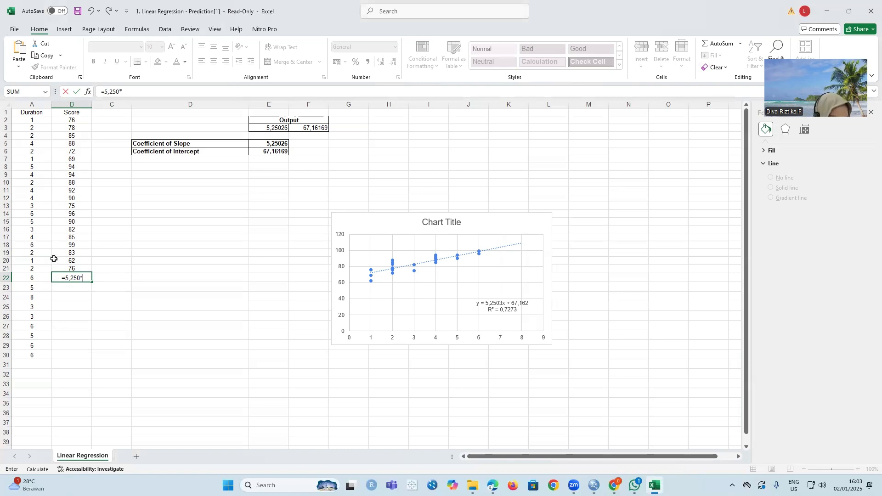
click(37, 279)
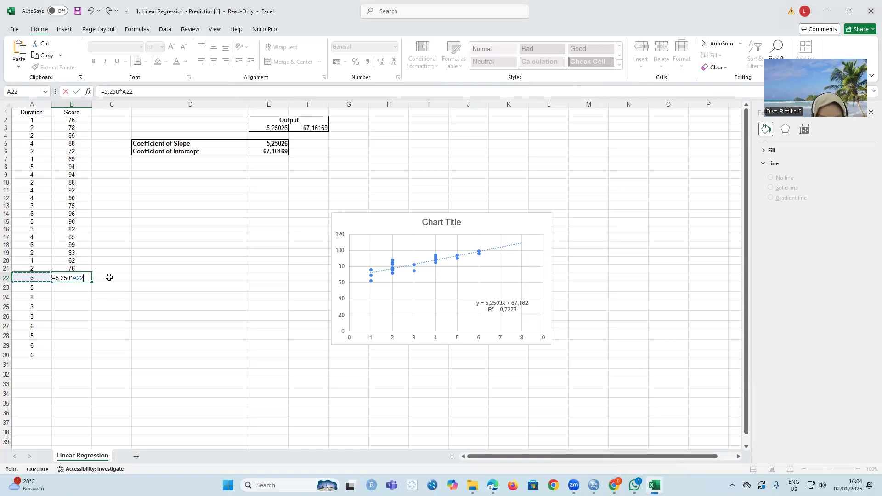
text(+)
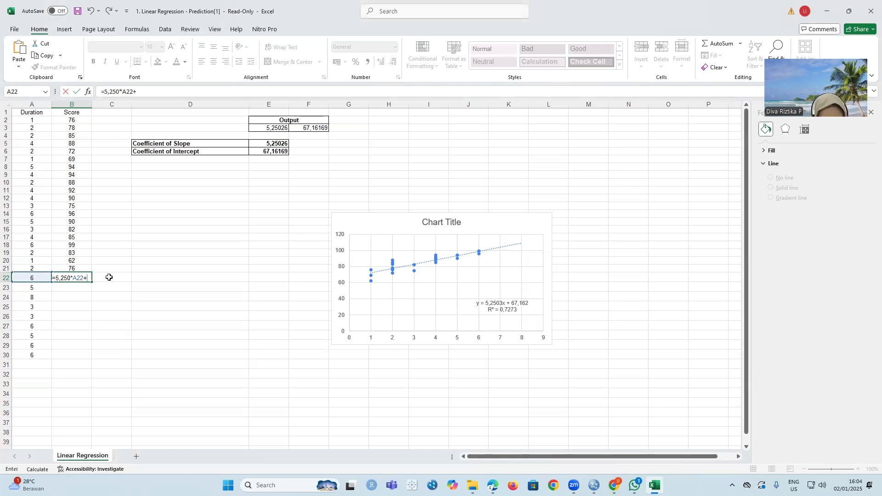
text(67,162)
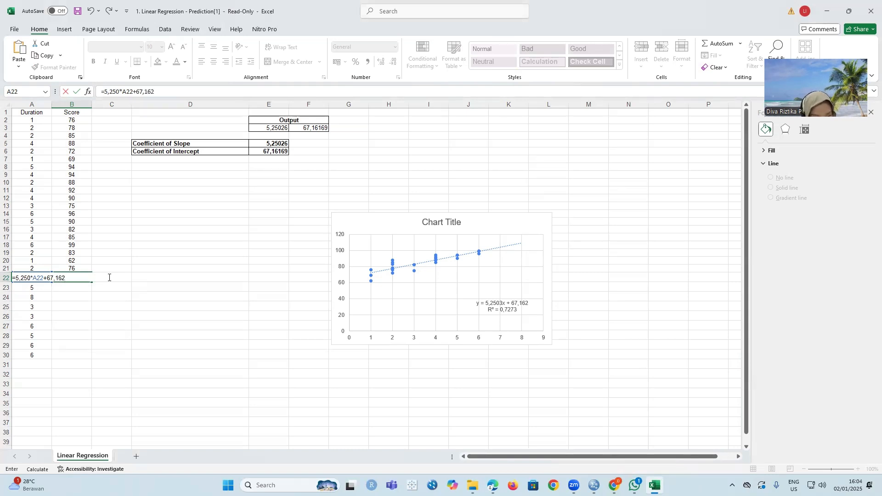
key(Return)
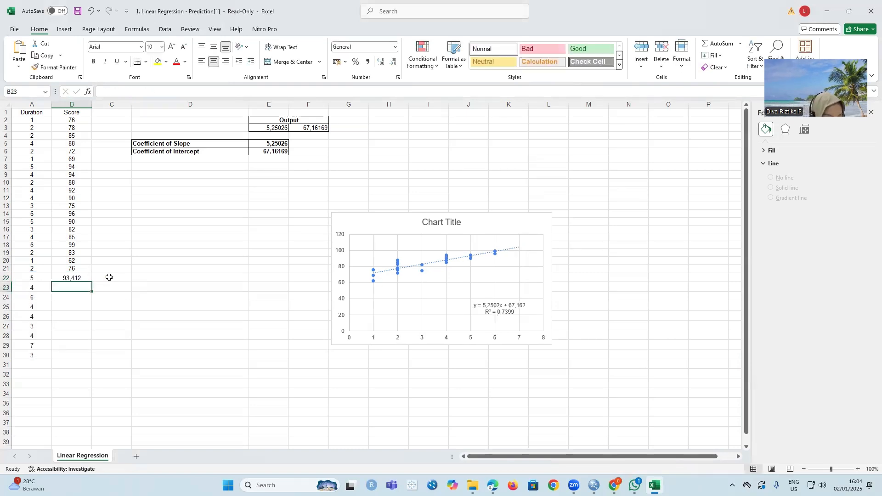
- Fill the prediction formula from B22 down to B30 and display the predicted scores without decimals
click(84, 280)
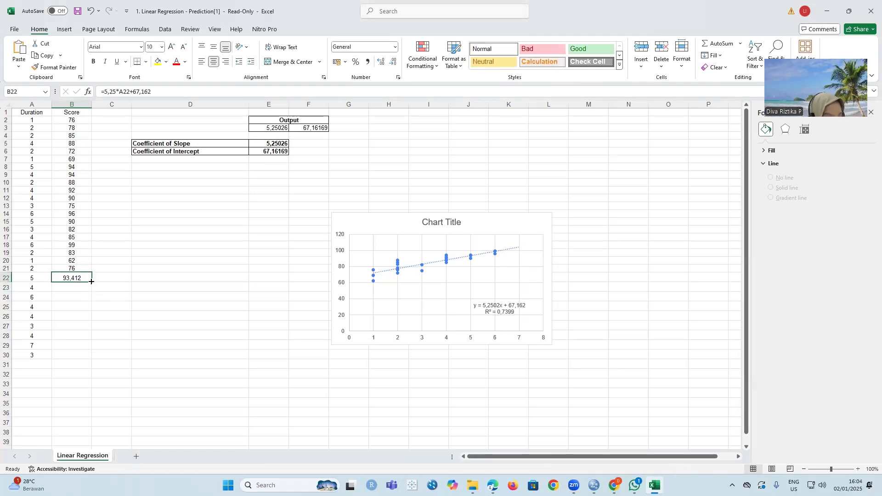
drag(91, 282, 95, 360)
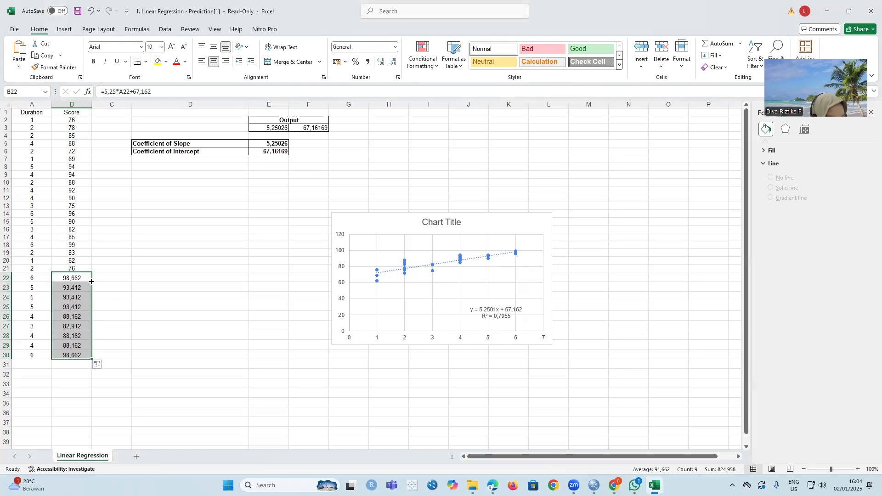
click(391, 64)
click(392, 64)
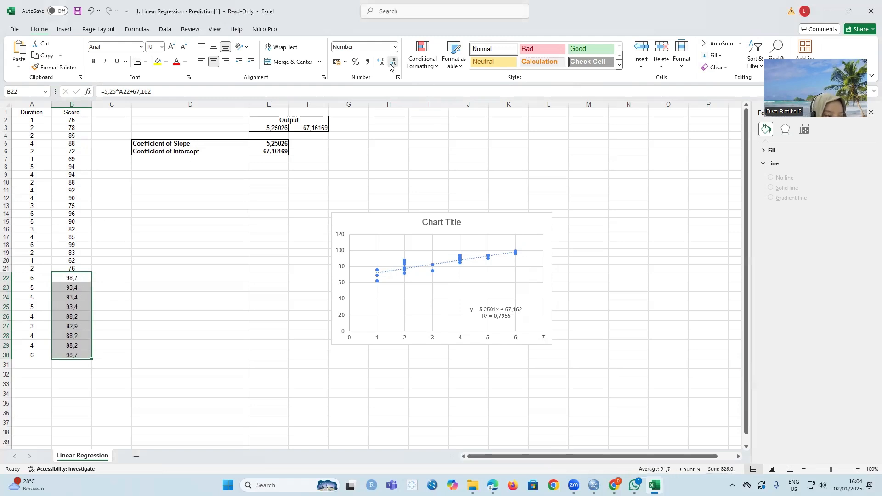
click(392, 64)
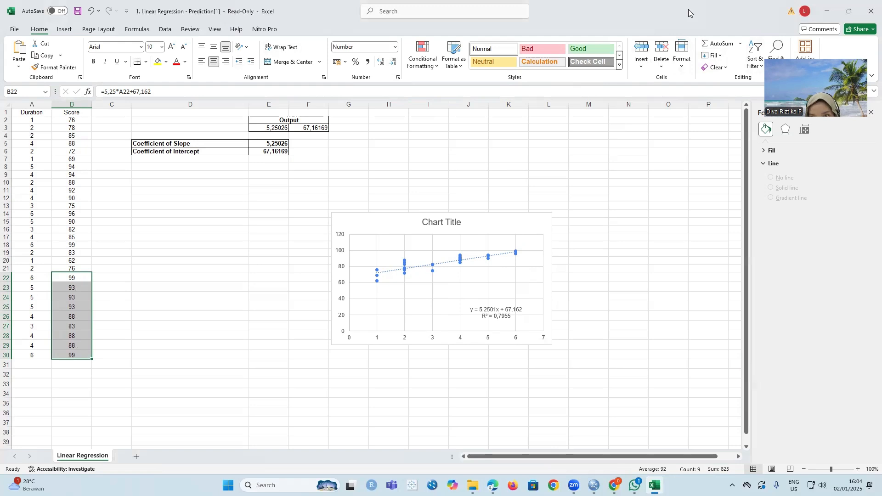
- Switch to the Hypothesis testing workbook and open the Regression tool from the Data Analysis tools
click(774, 27)
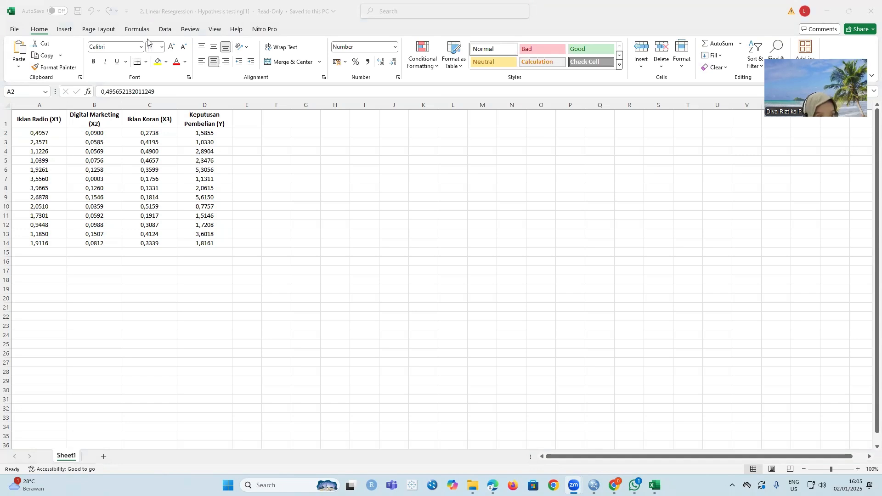
click(170, 35)
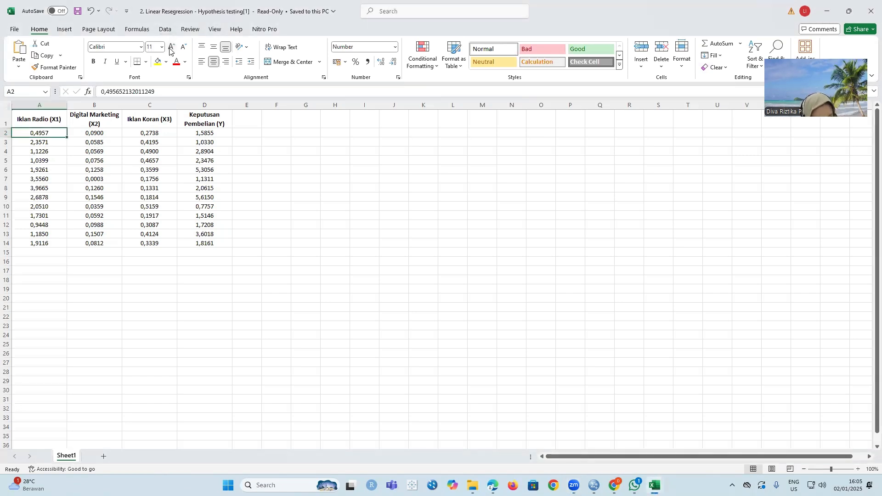
click(167, 29)
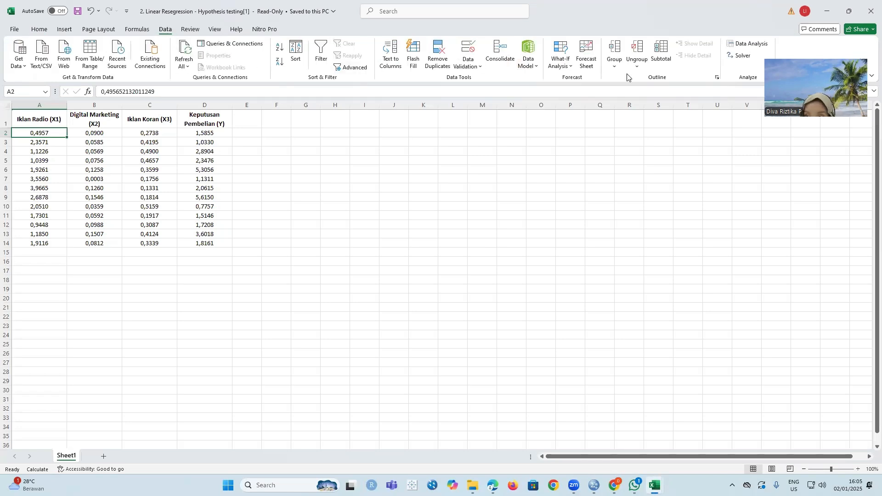
click(761, 43)
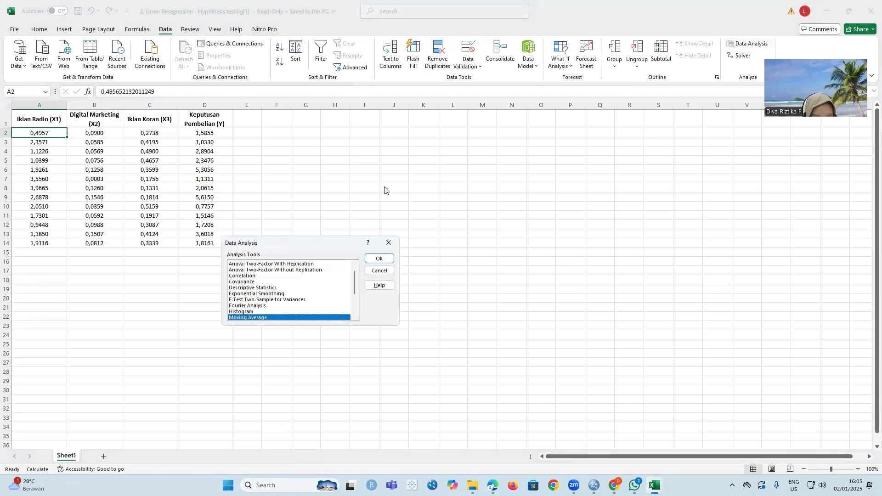
scroll(275, 291, down, 3)
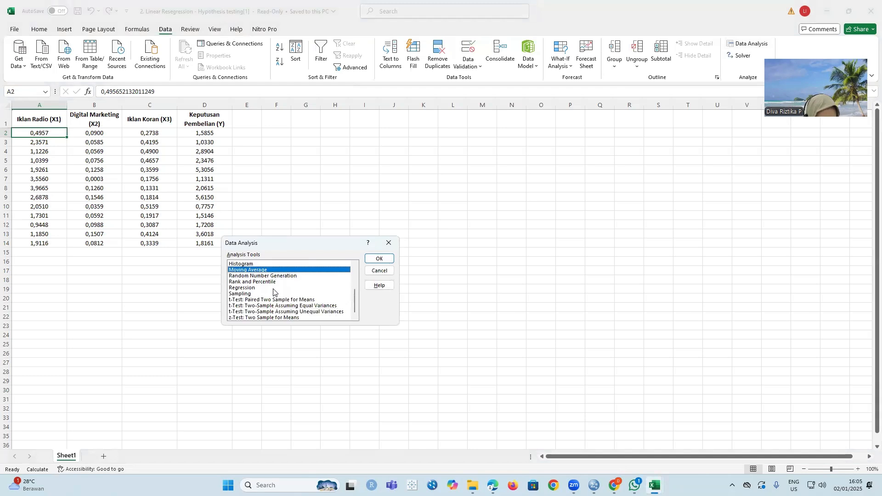
click(270, 288)
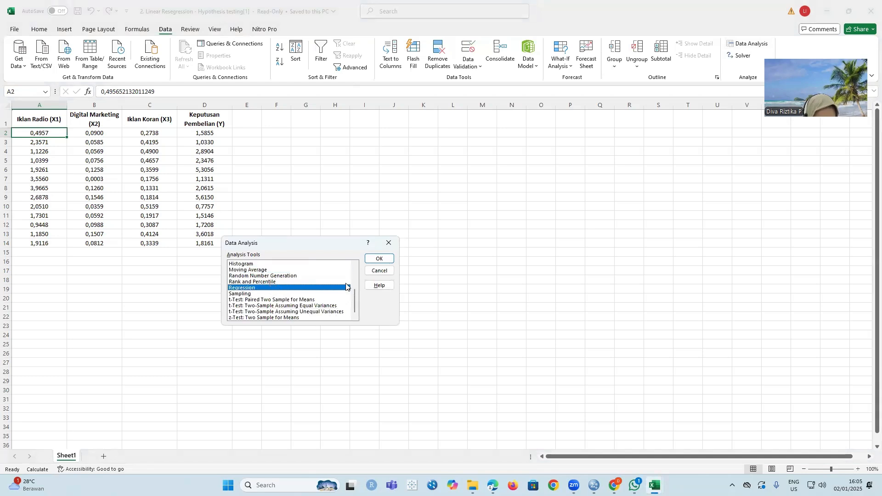
click(379, 258)
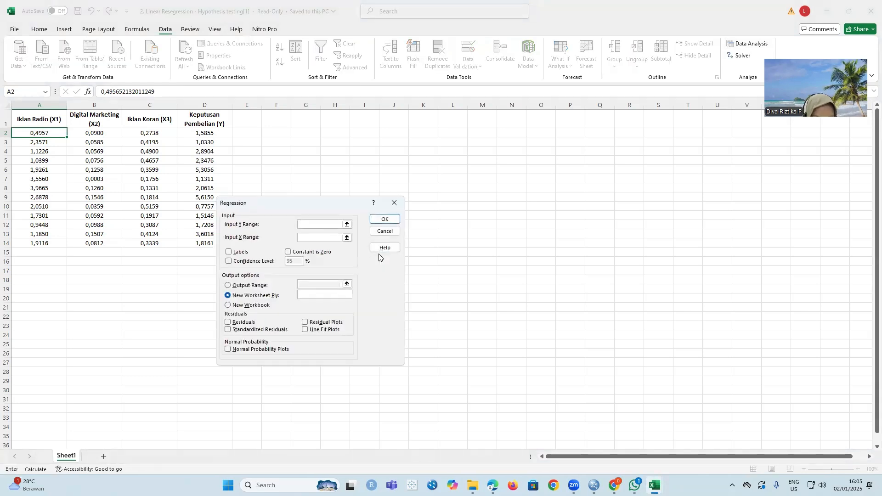
- Run the regression to a new worksheet with Y range D2:D14 and X range A2:C14, and widen output columns A to I to fit
click(319, 227)
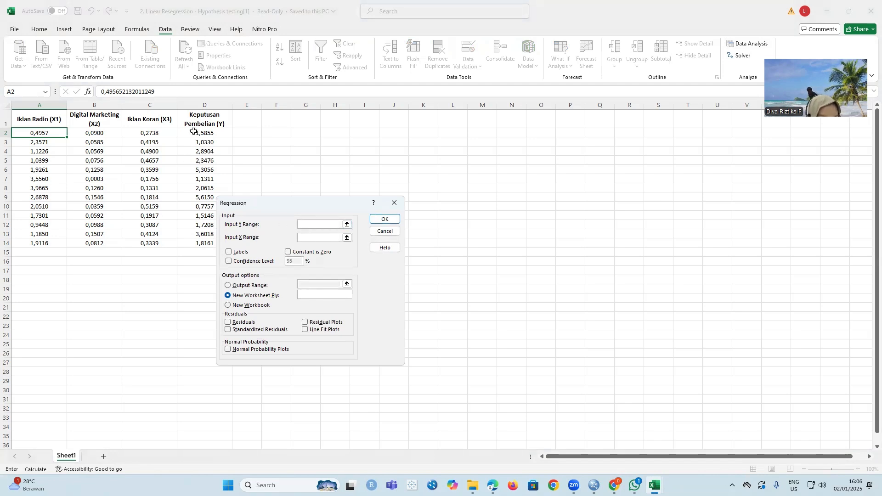
drag(195, 131, 211, 245)
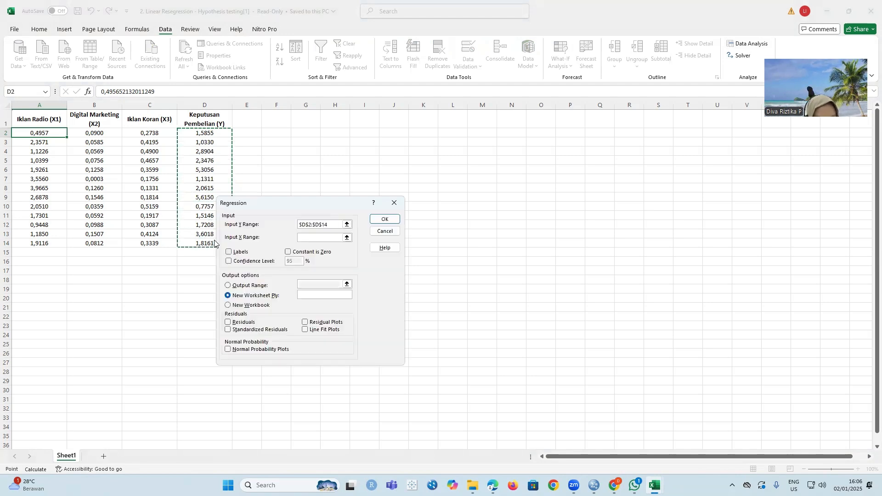
click(311, 237)
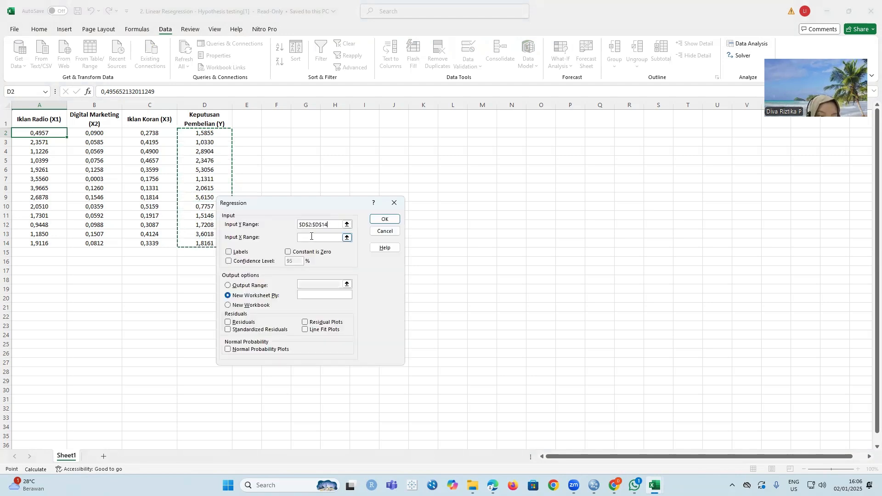
click(311, 238)
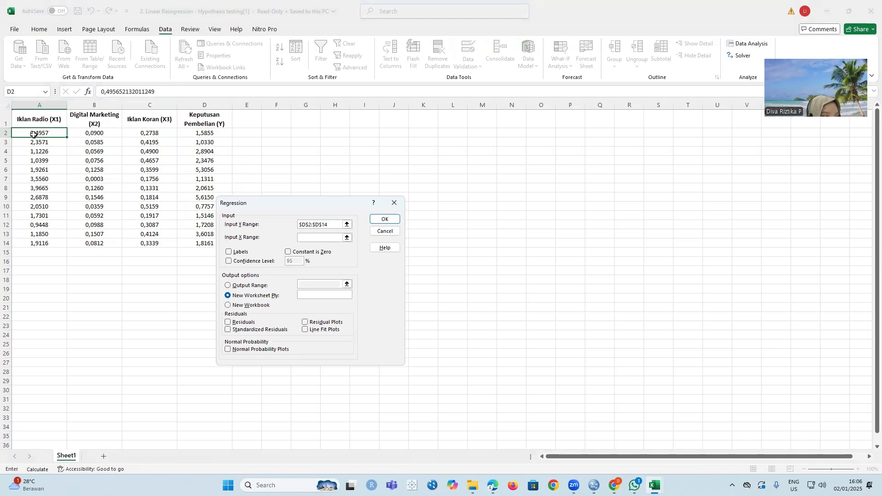
drag(25, 132, 164, 238)
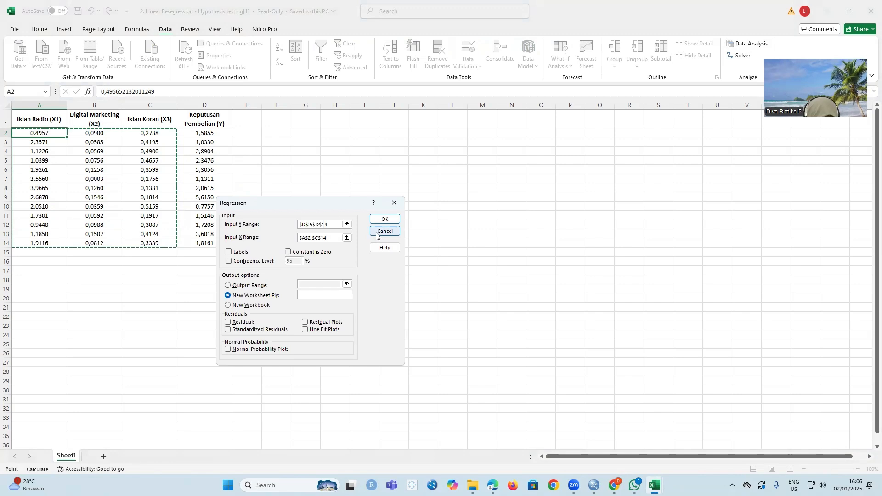
click(384, 218)
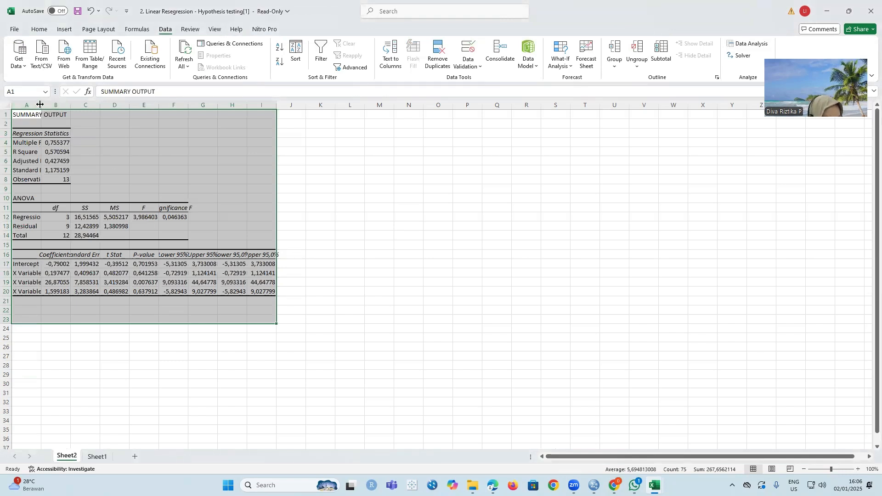
drag(41, 105, 569, 101)
click(628, 206)
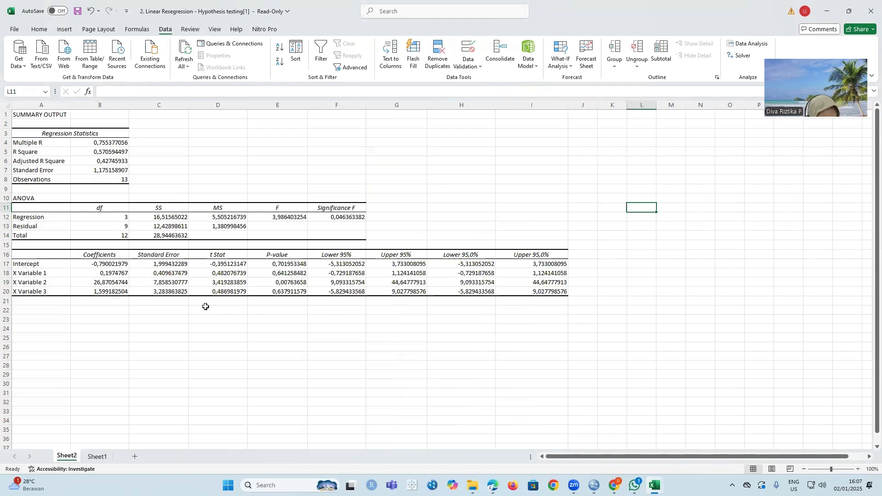
- Highlight the R Square value in B5 and the Significance F value in F12 with yellow fill
click(99, 152)
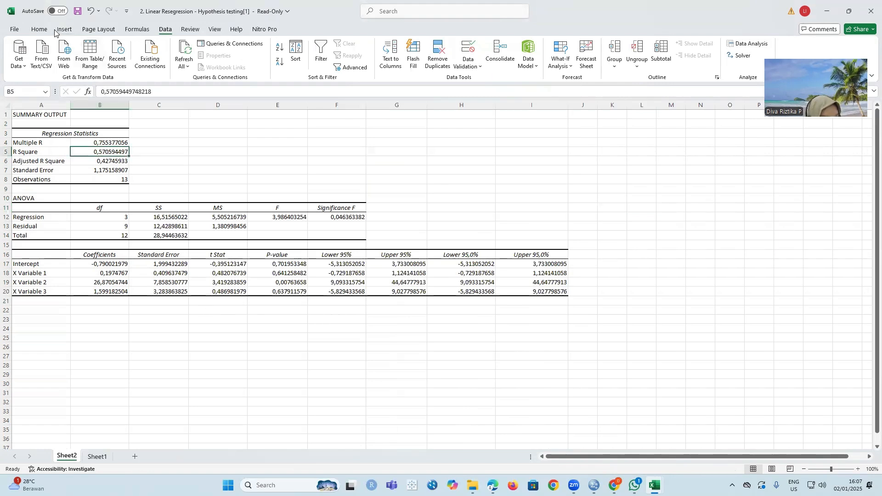
click(40, 29)
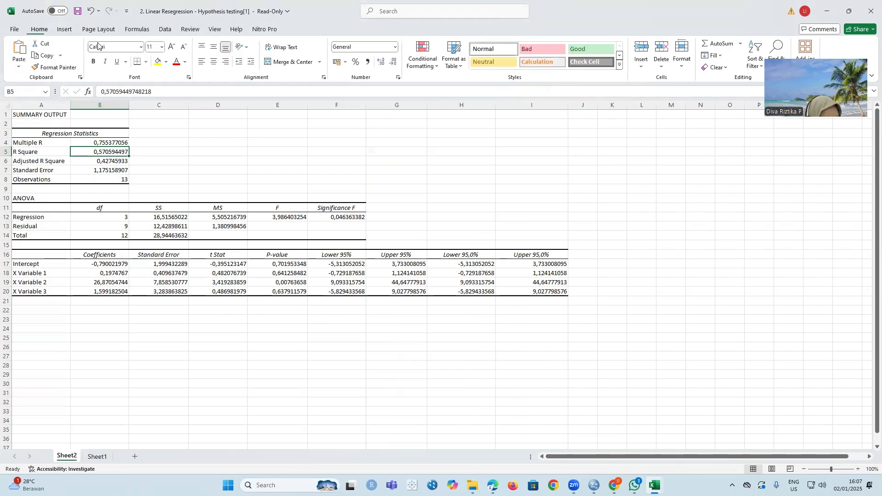
click(152, 62)
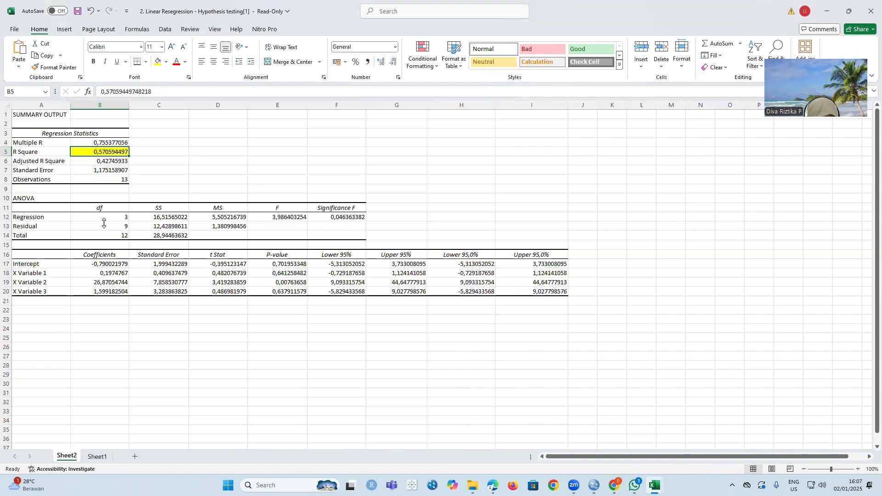
click(341, 219)
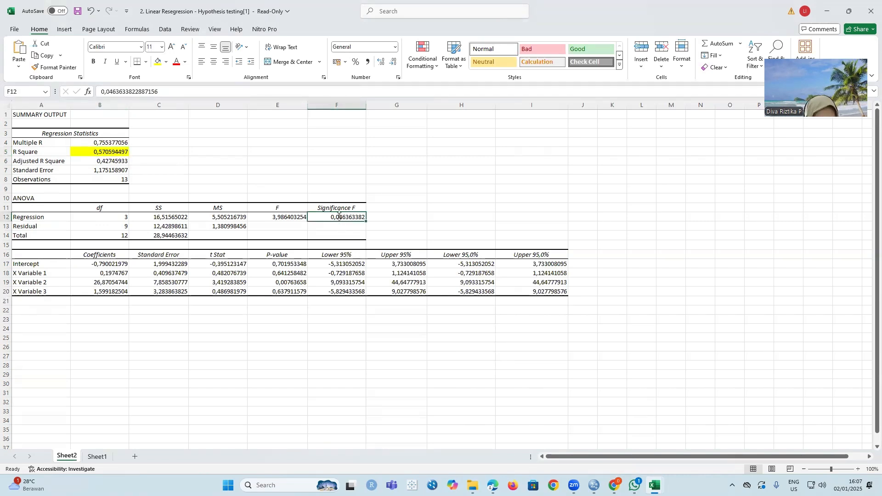
click(156, 63)
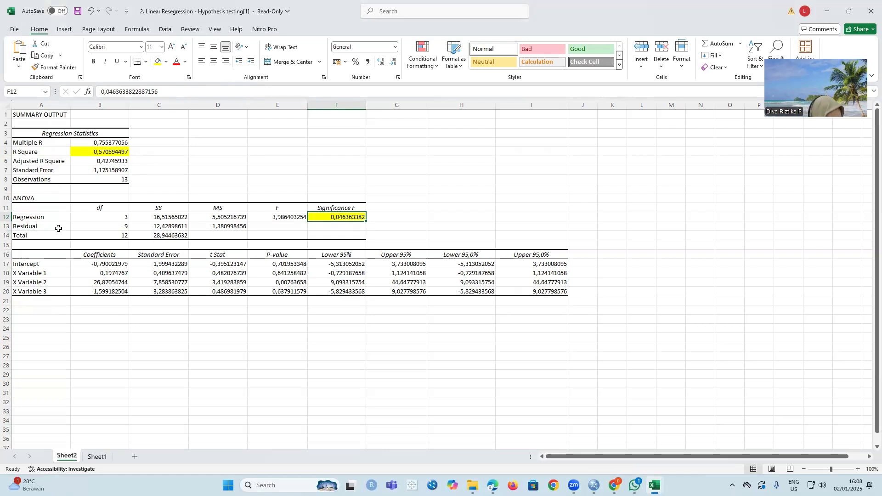
- Highlight the coefficients in B18:B20 and the P-values in E18:E20 of the three X variables with yellow fill
click(116, 274)
drag(115, 273, 122, 293)
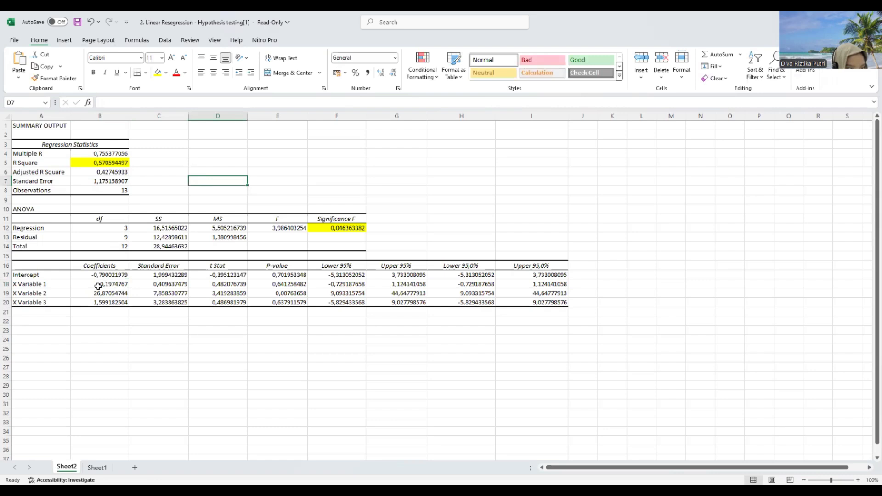
click(92, 285)
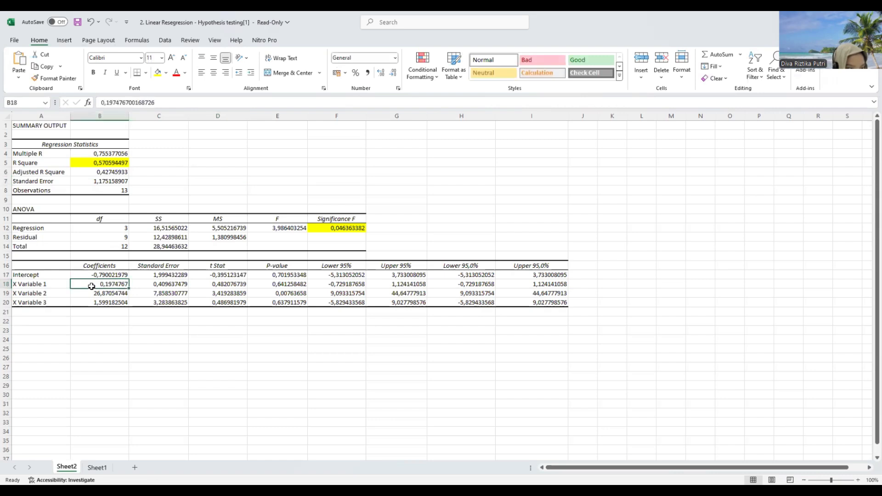
drag(93, 286, 116, 306)
click(67, 285)
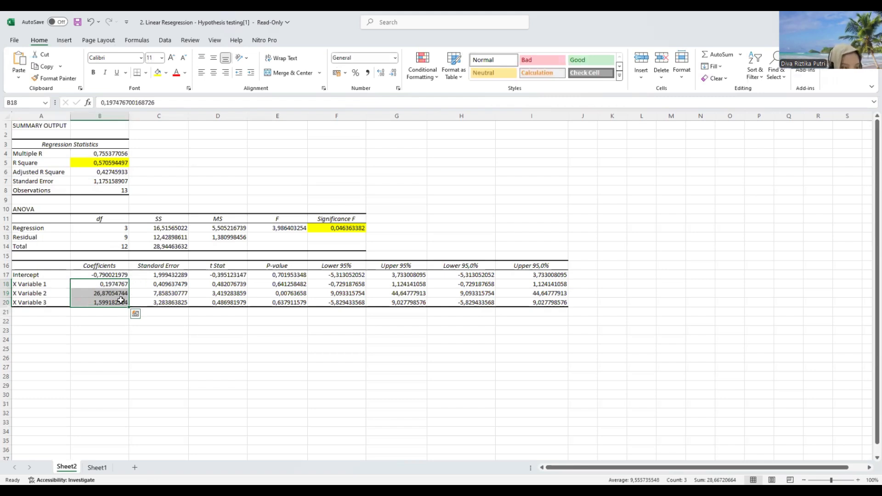
click(159, 73)
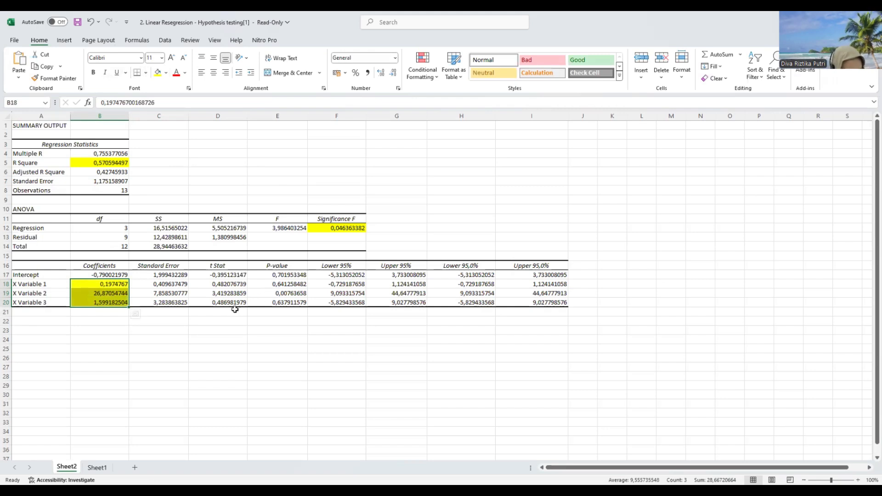
drag(256, 288, 294, 303)
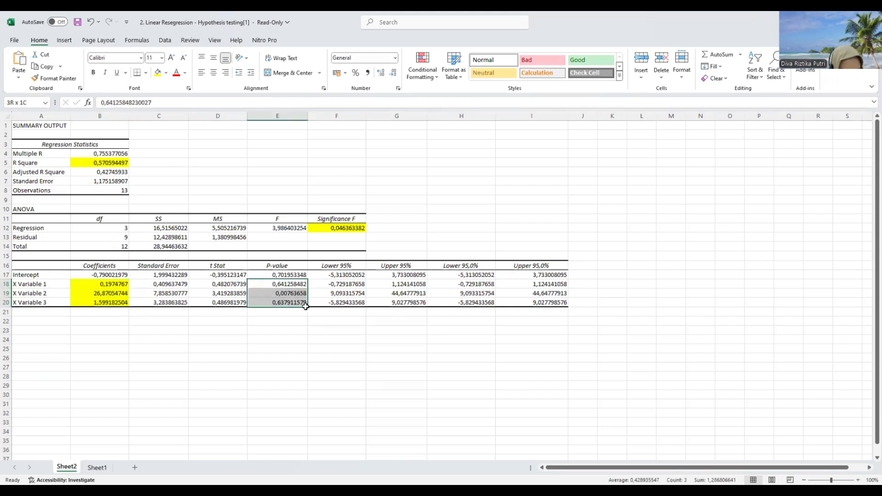
click(158, 72)
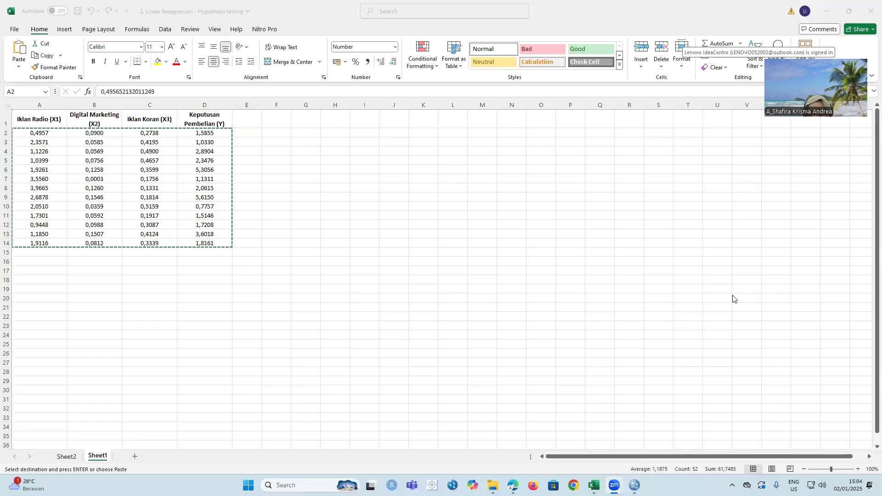
- Switch to the untitled data set in SPSS Statistics and show its variable definitions
mouse_move(635, 486)
click(634, 439)
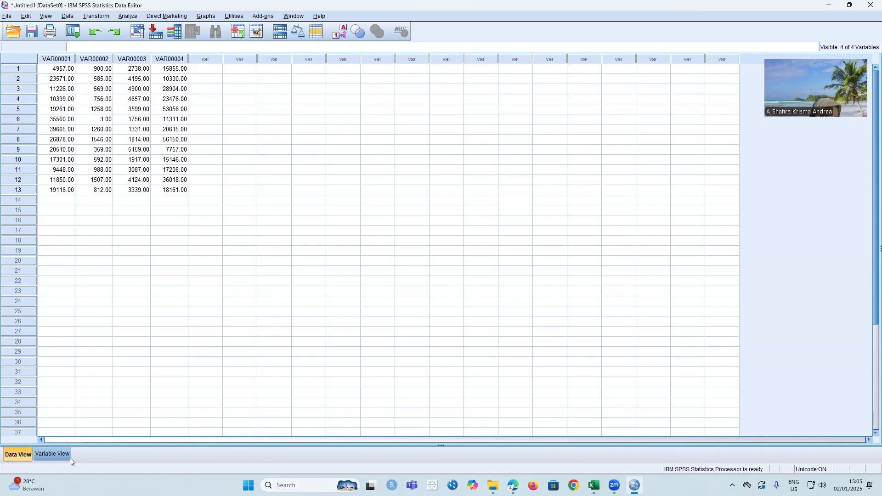
click(48, 454)
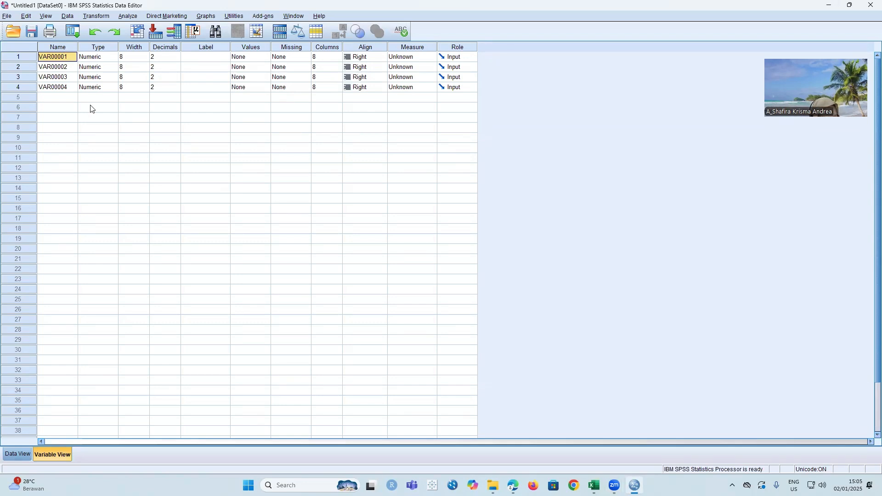
- Rename the four variables VAR00001 to VAR00004 as X1, X2, X3 and Y
key(BackSpace)
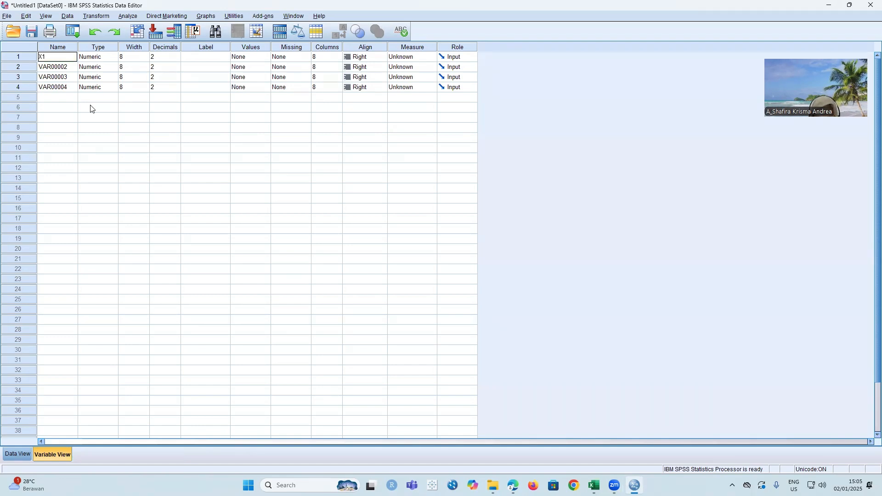
key(Return)
key(BackSpace)
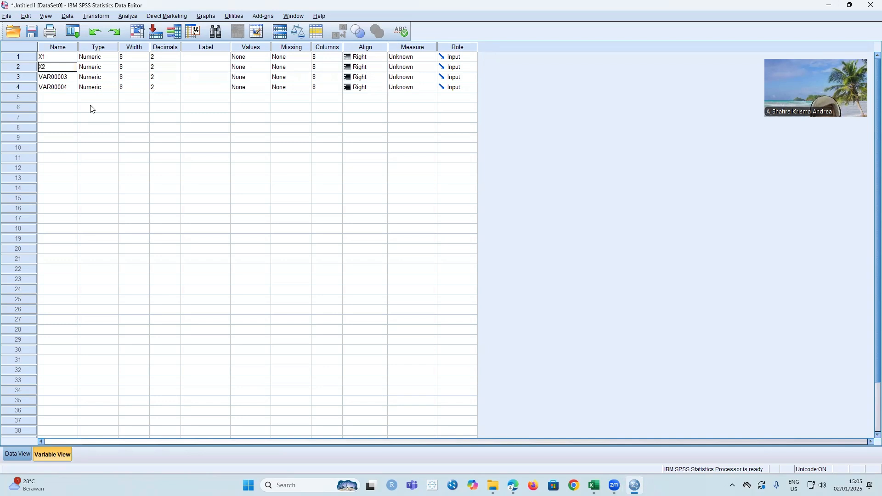
key(Return)
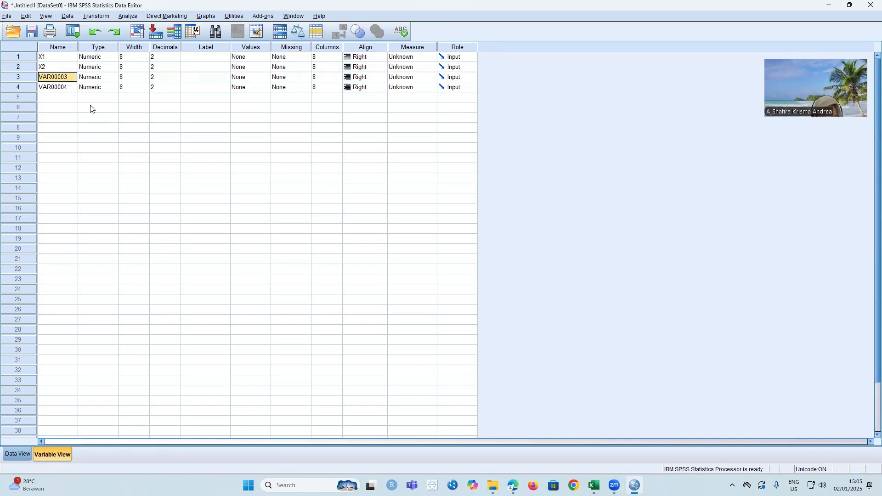
key(BackSpace)
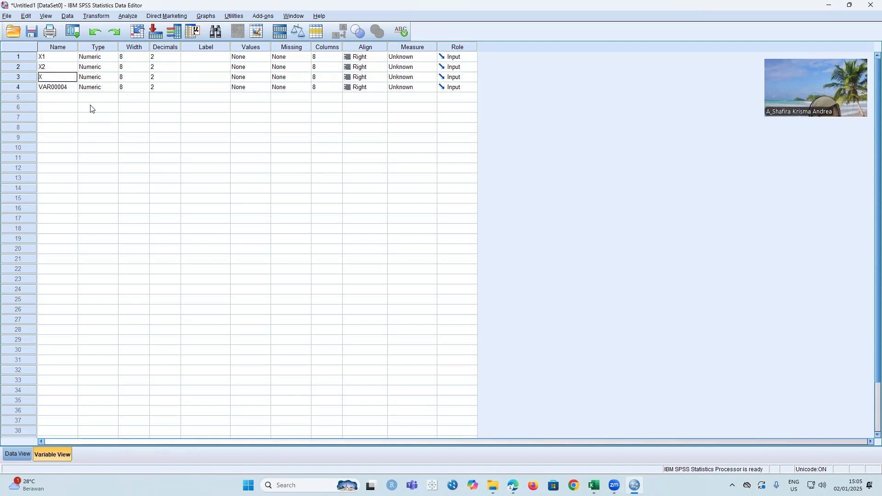
key(Return)
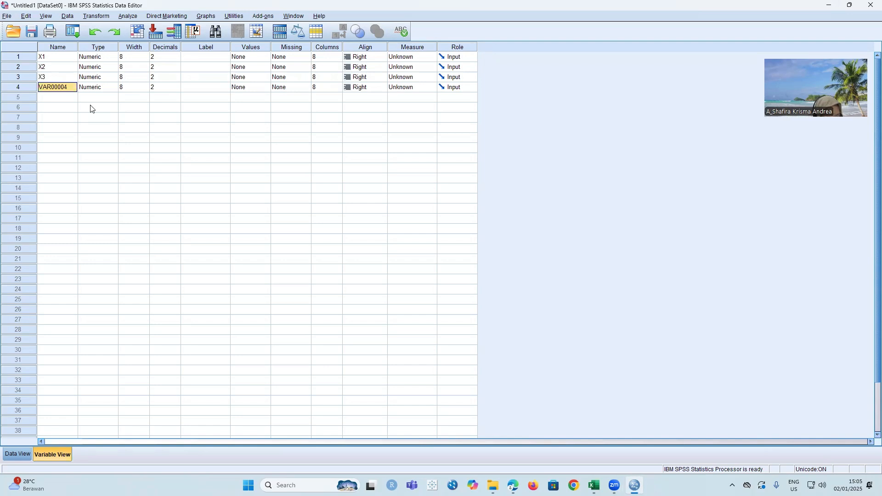
key(BackSpace)
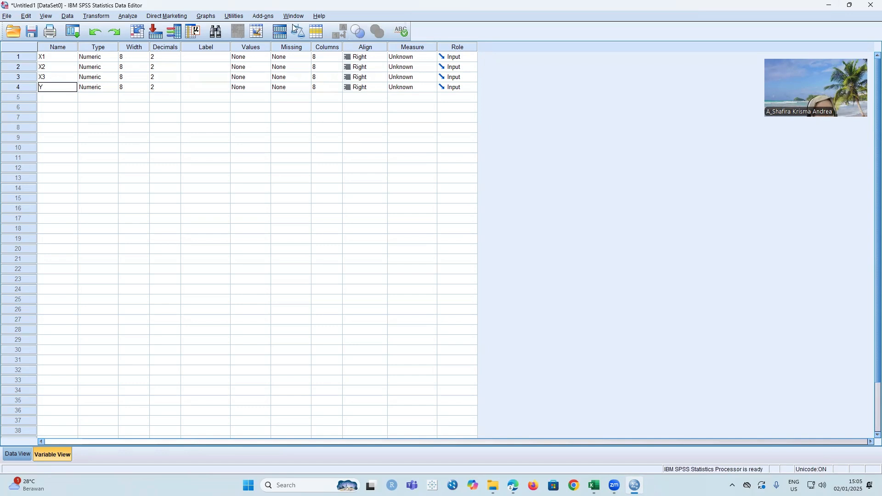
- Set the number of decimals to 0 for all four variables X1, X2, X3 and Y
click(171, 59)
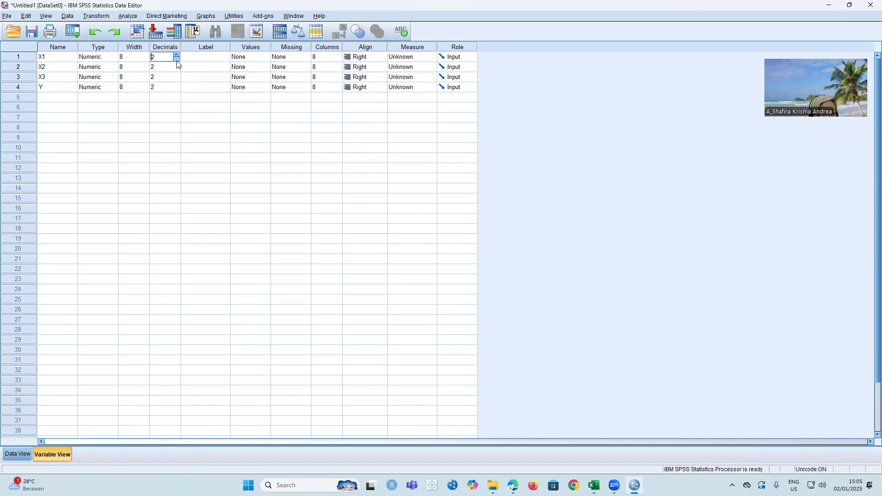
click(177, 60)
click(176, 69)
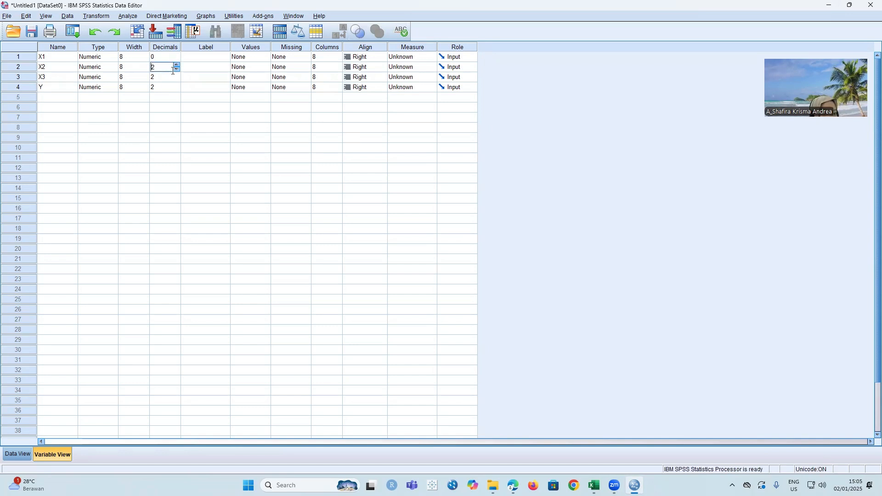
click(177, 70)
click(175, 77)
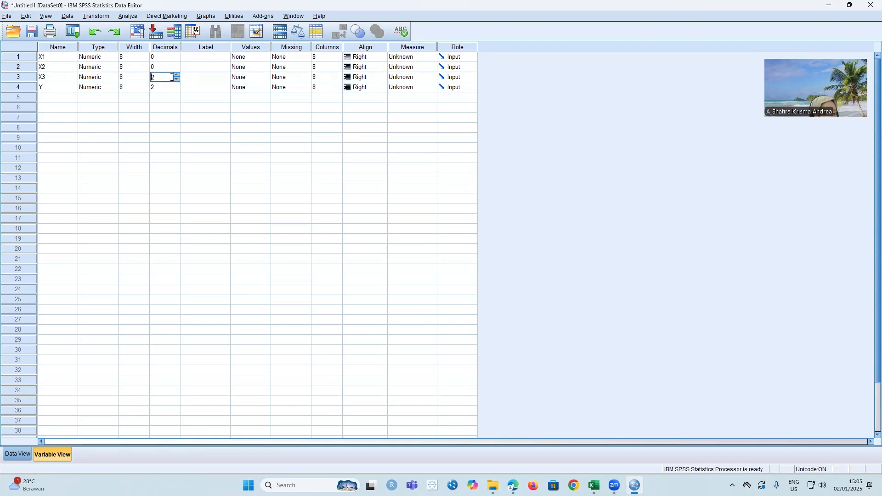
click(176, 81)
click(176, 80)
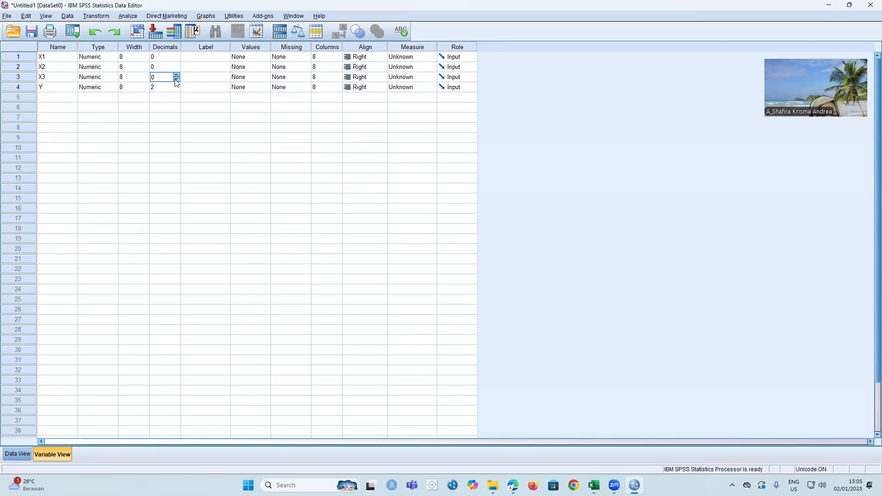
click(174, 87)
click(176, 85)
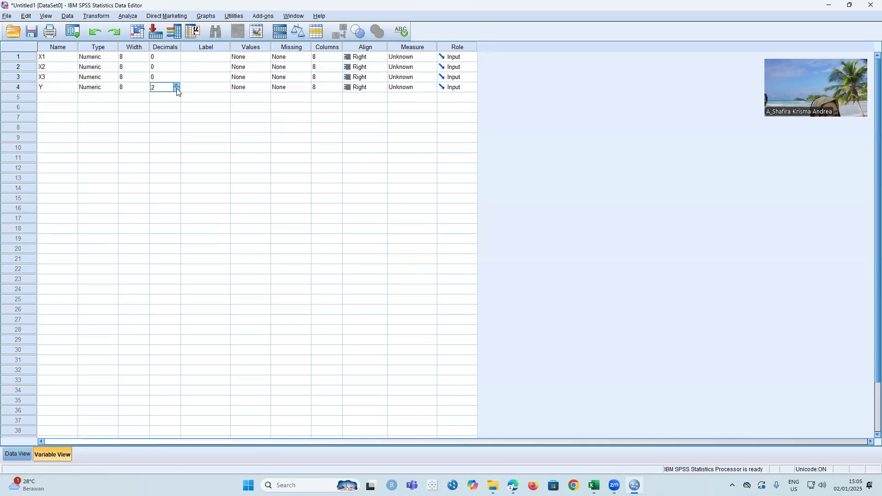
click(176, 89)
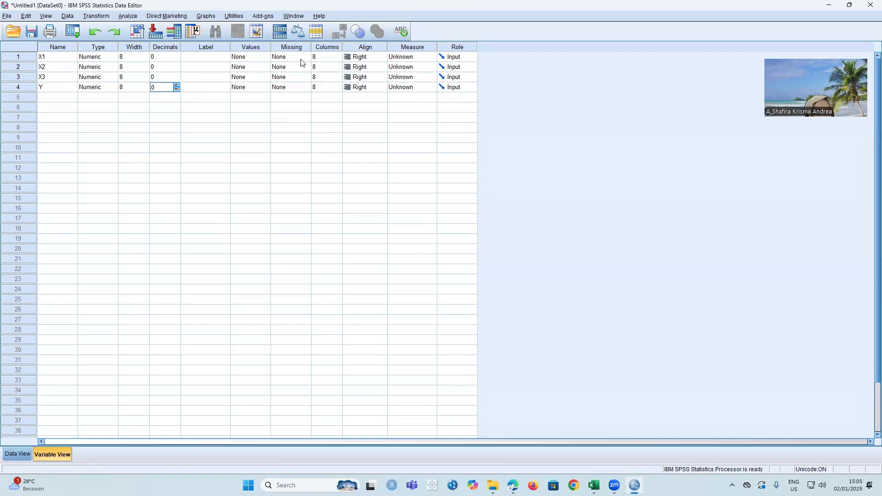
- Label X1 "iklan radio", X2 "Digital marketing", X3 "iklan koran" and Y "keputusan pembelian"
click(220, 57)
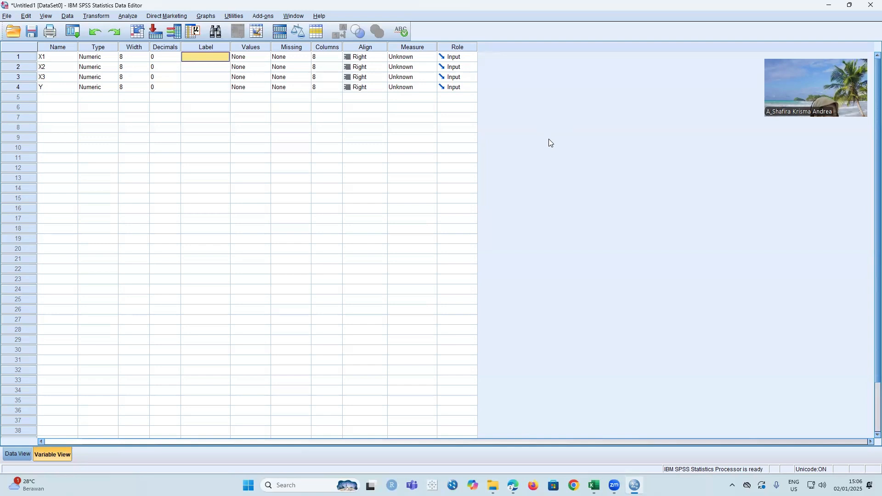
text(iklan radio)
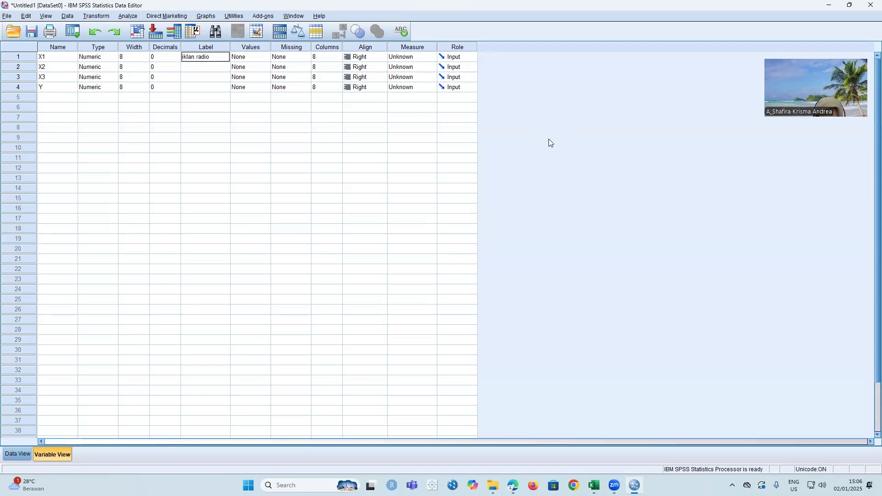
key(Return)
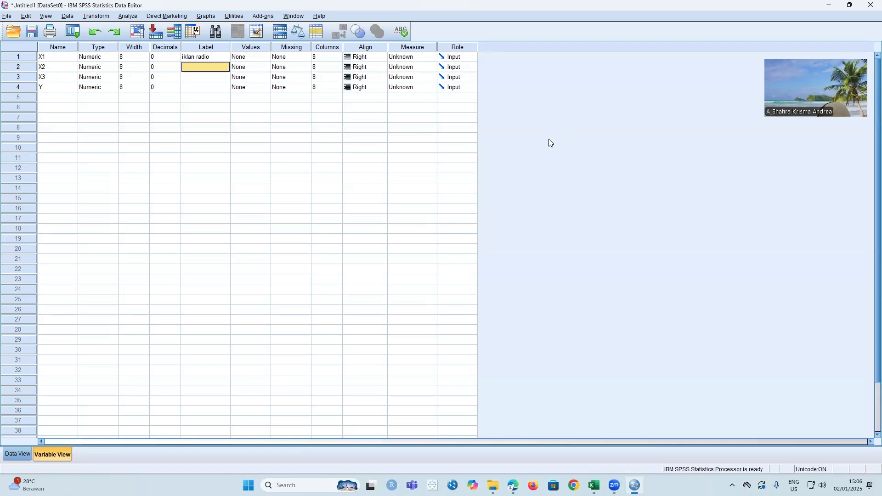
text(Digital marketing)
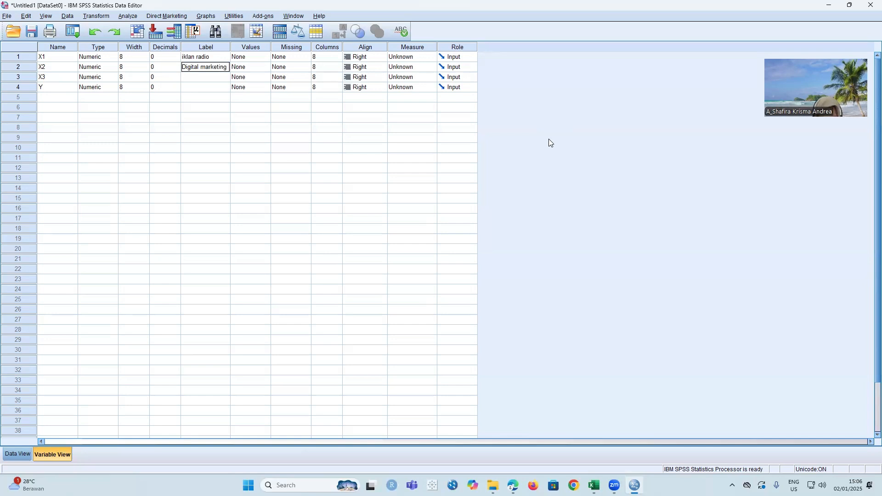
key(Return)
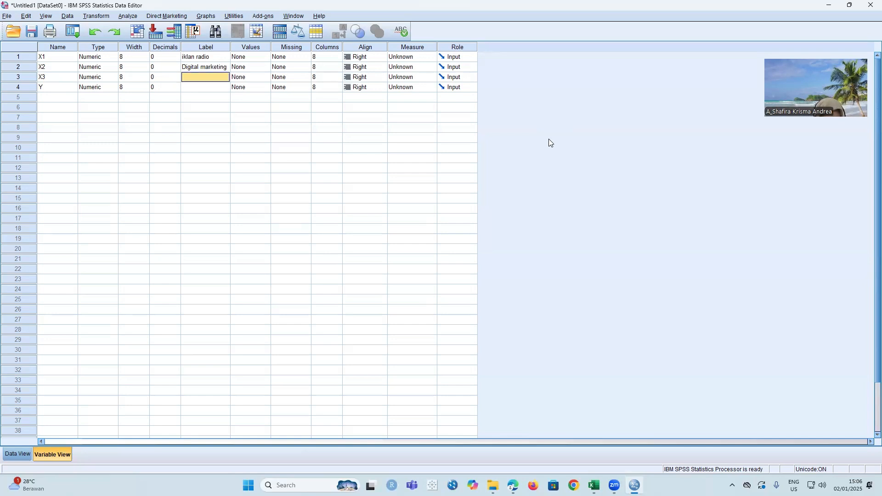
text(iklan koran)
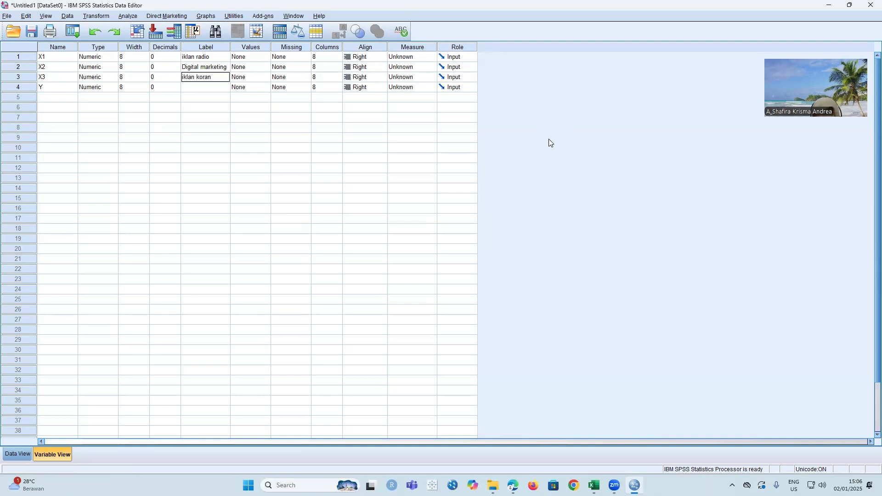
key(Return)
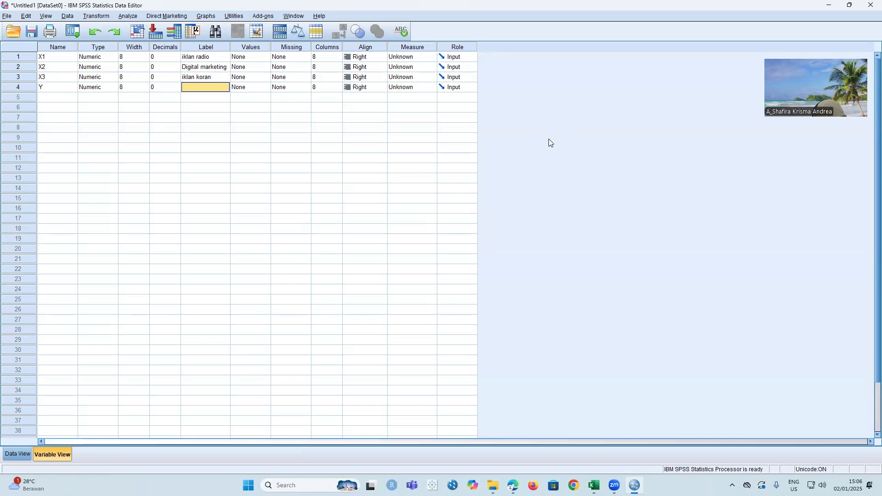
text(keputusan pem)
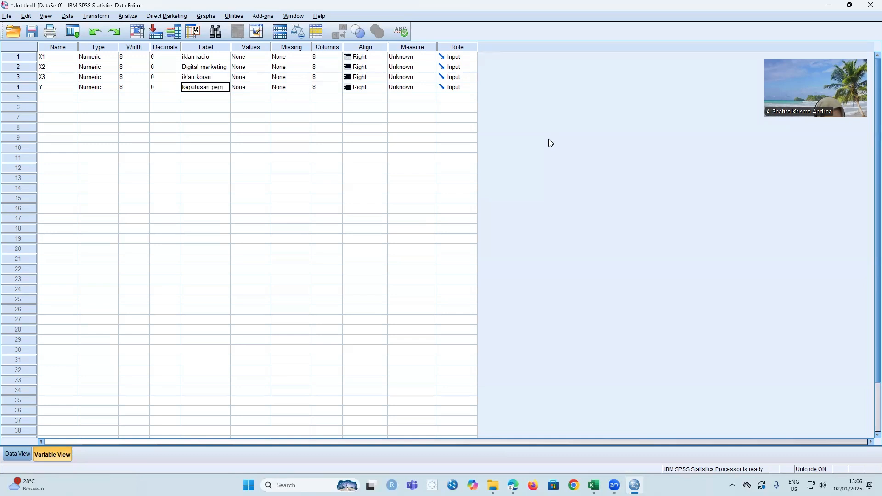
text(belia)
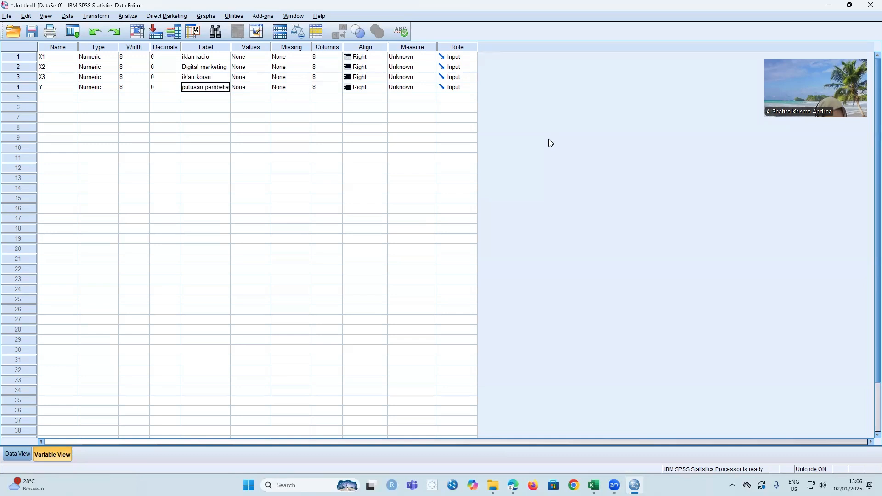
text(n)
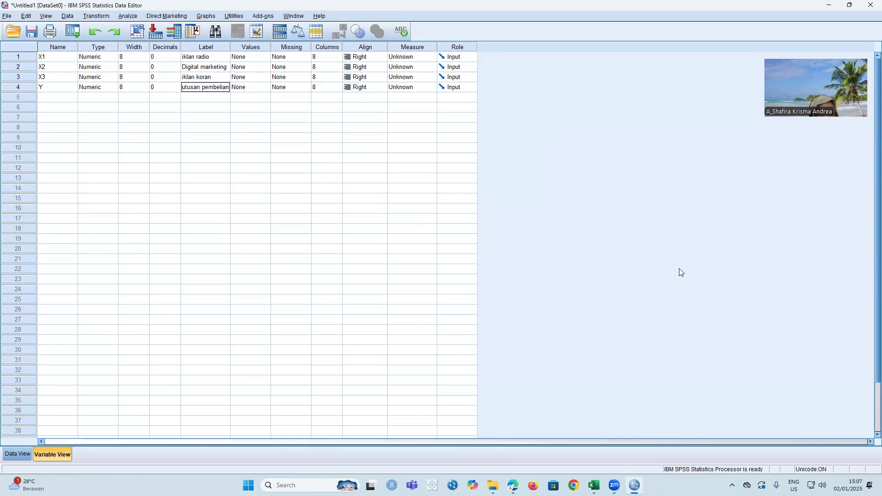
- Set the measurement level of variables X1, X2 and X3 to Scale
click(419, 58)
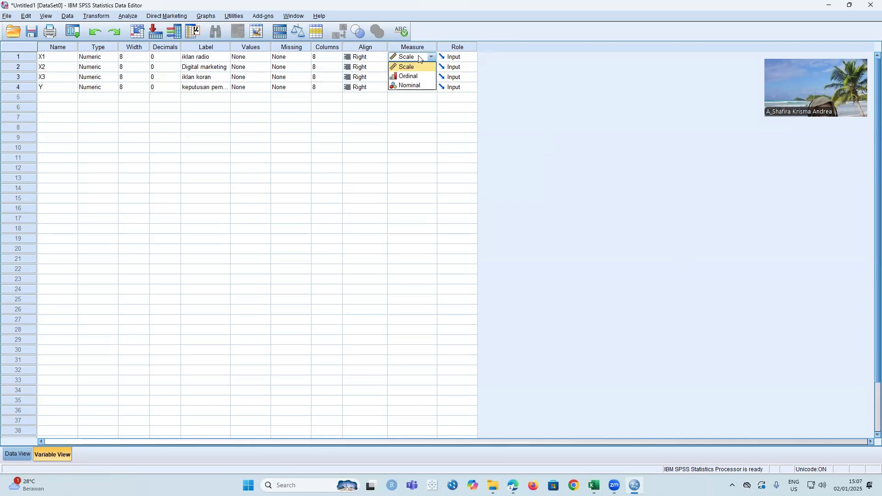
click(414, 67)
click(414, 68)
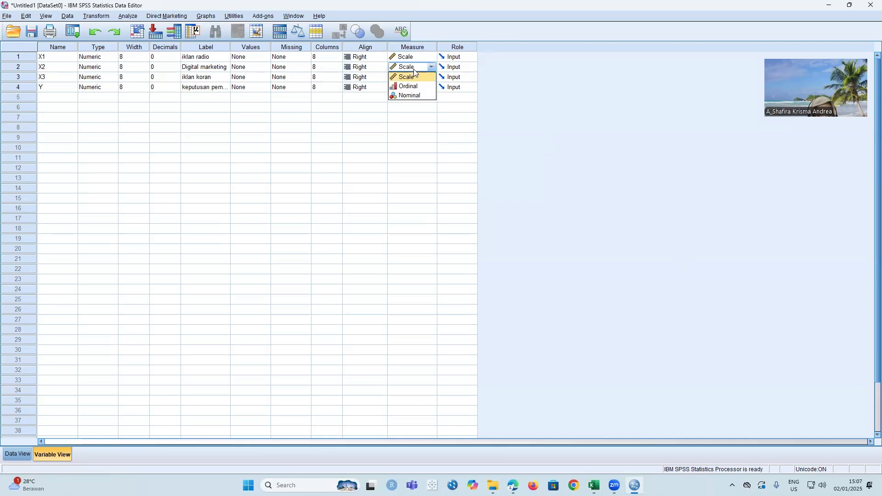
click(414, 77)
click(415, 79)
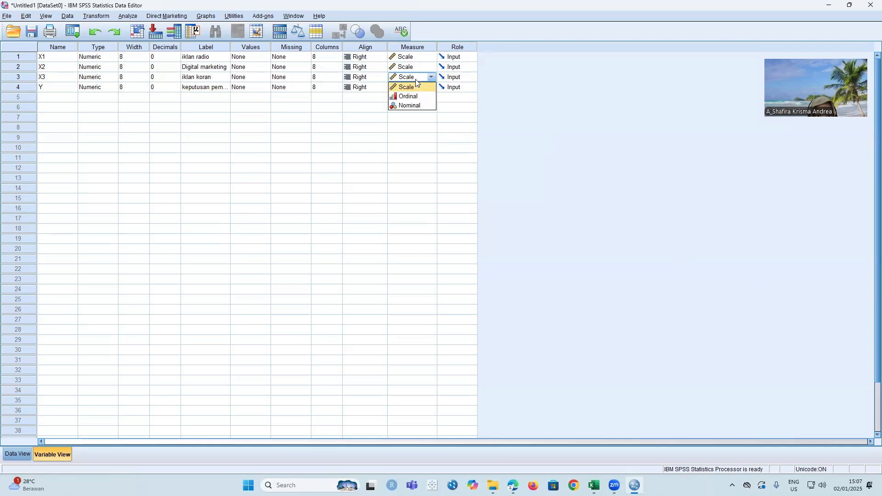
click(415, 87)
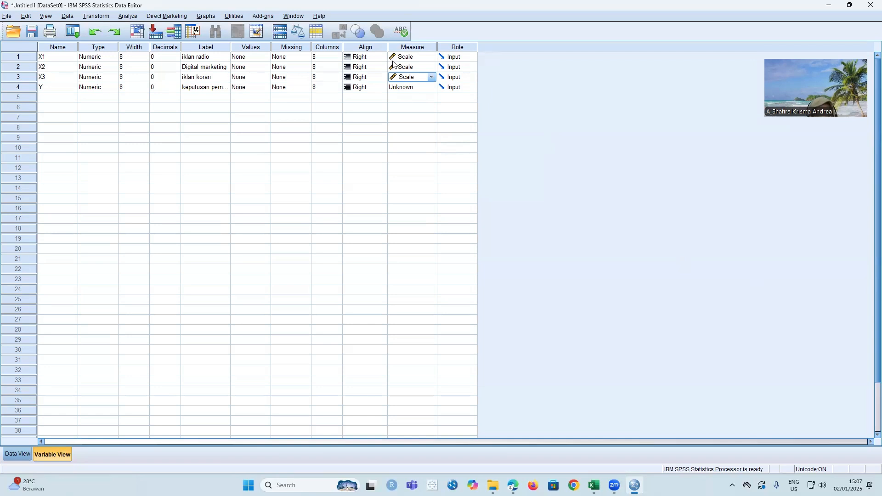
- Open the Linear Regression analysis and assign keputusan pembelian [Y] as the dependent variable
click(139, 16)
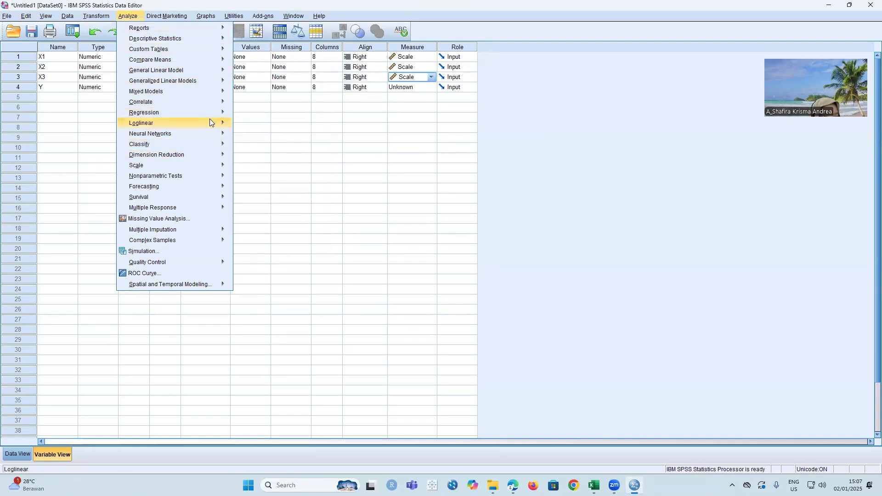
mouse_move(219, 115)
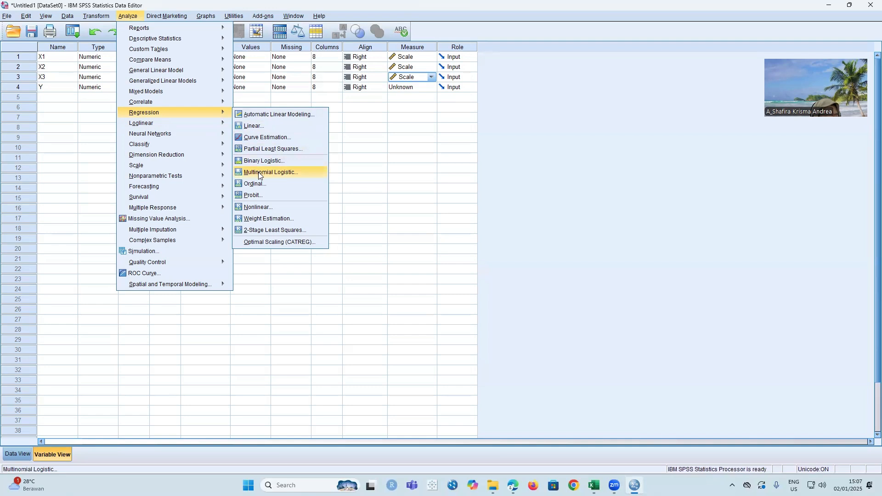
click(278, 125)
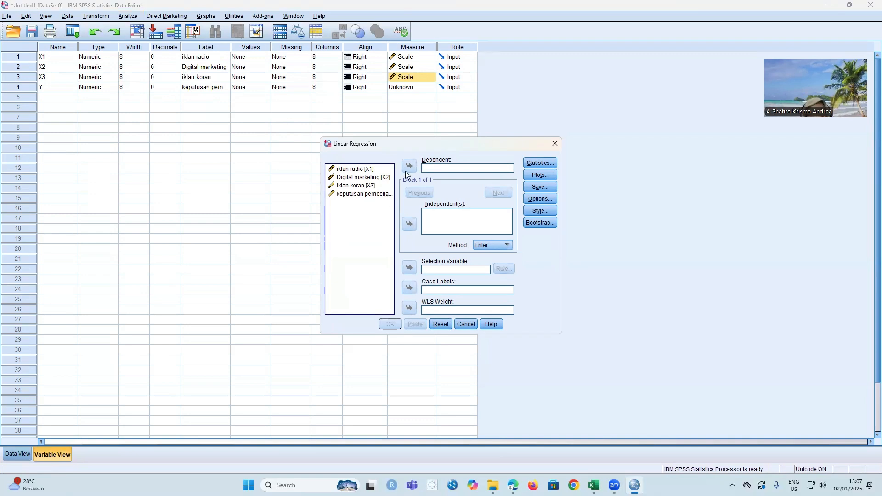
click(378, 193)
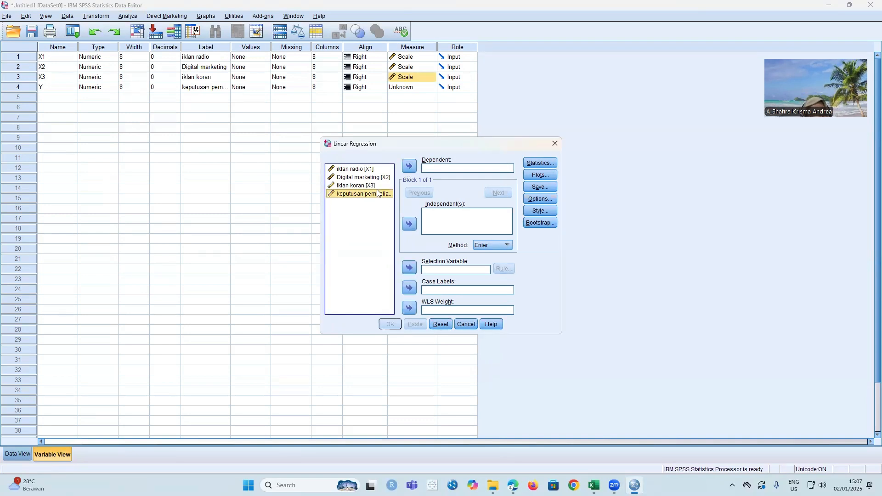
click(409, 167)
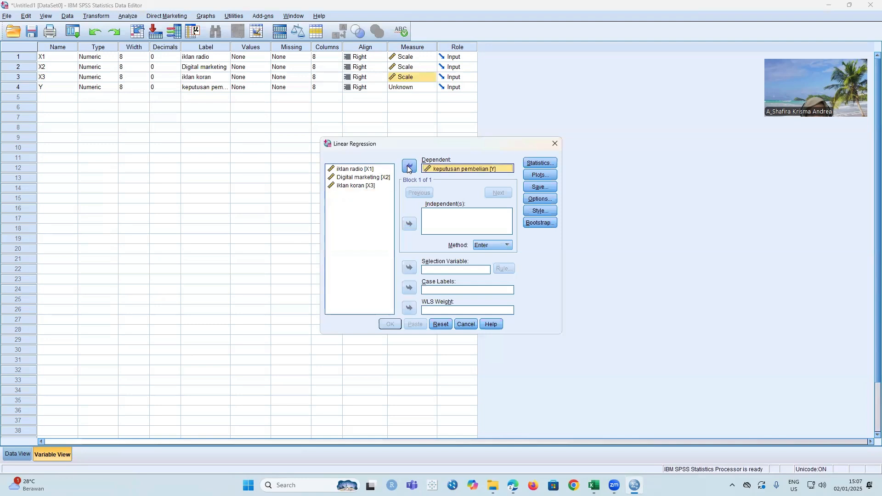
- Assign iklan radio [X1], Digital marketing [X2] and iklan koran [X3] as the independent variables of the linear regression
click(376, 170)
click(410, 223)
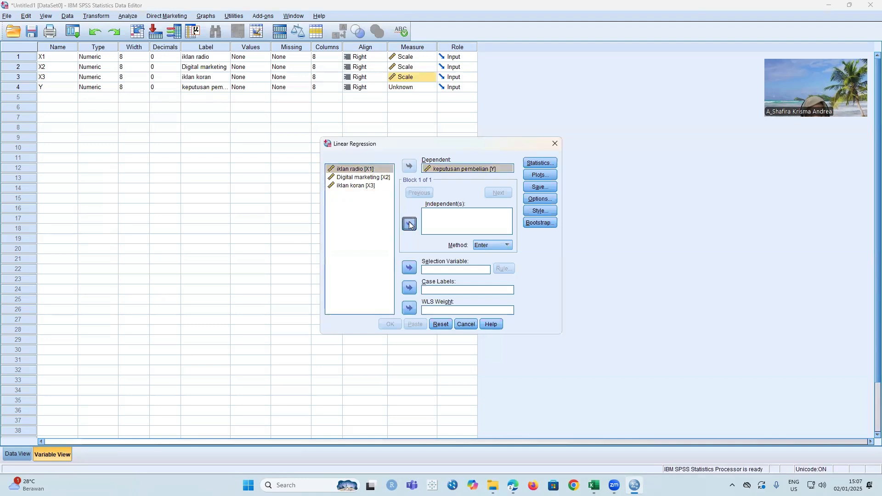
click(376, 177)
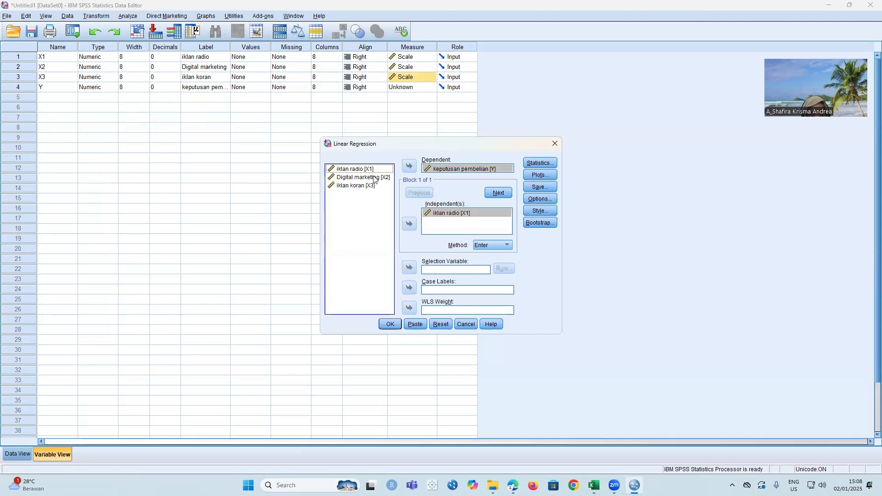
click(405, 225)
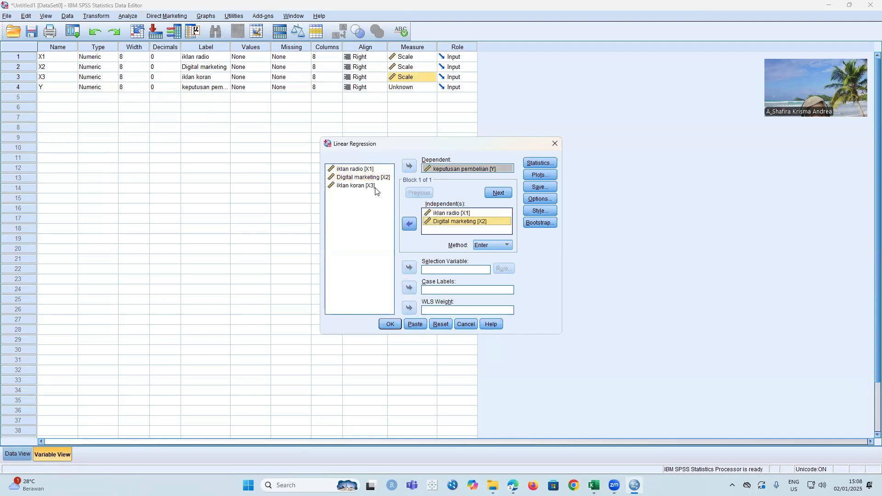
click(376, 186)
click(410, 223)
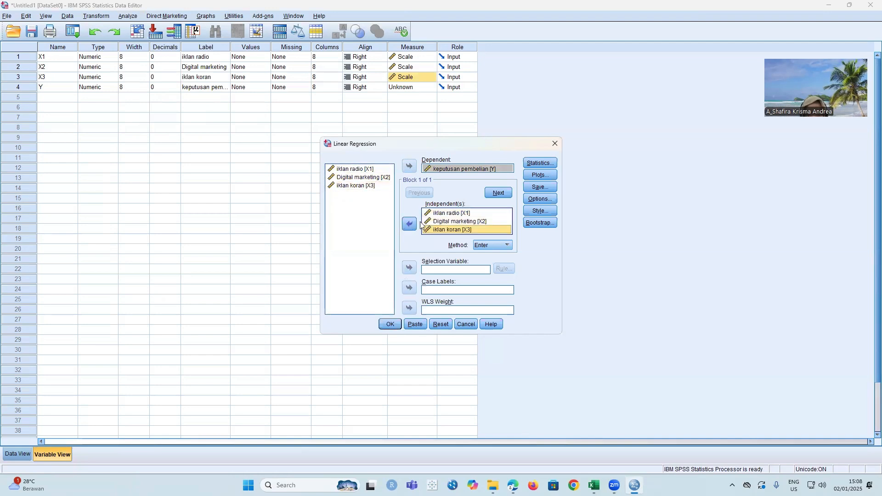
- Include collinearity diagnostics in the regression statistics, alongside the estimates and model fit
click(551, 164)
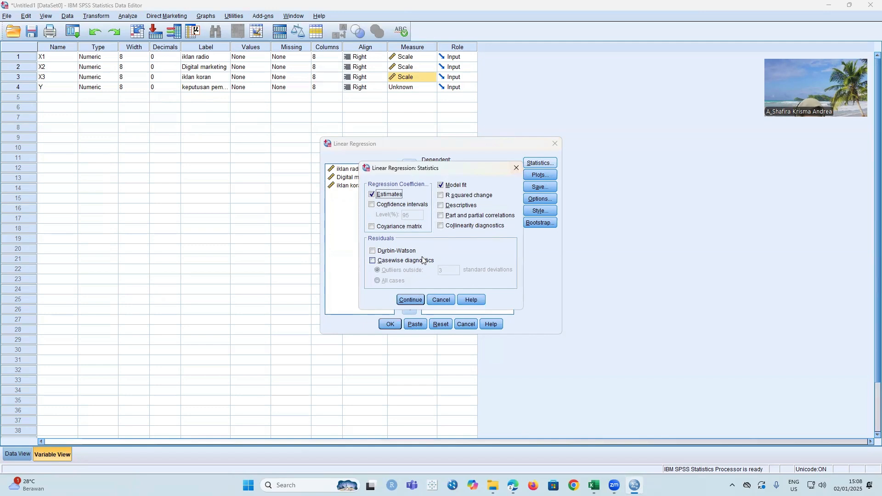
click(441, 226)
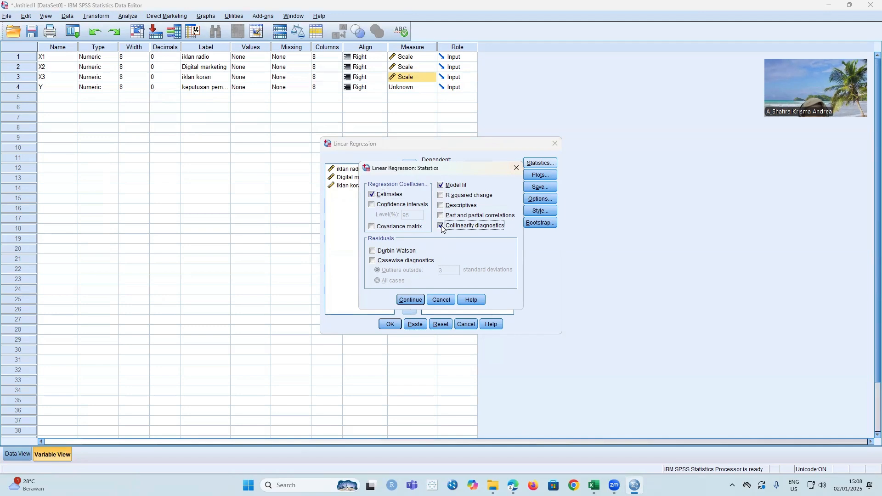
click(410, 299)
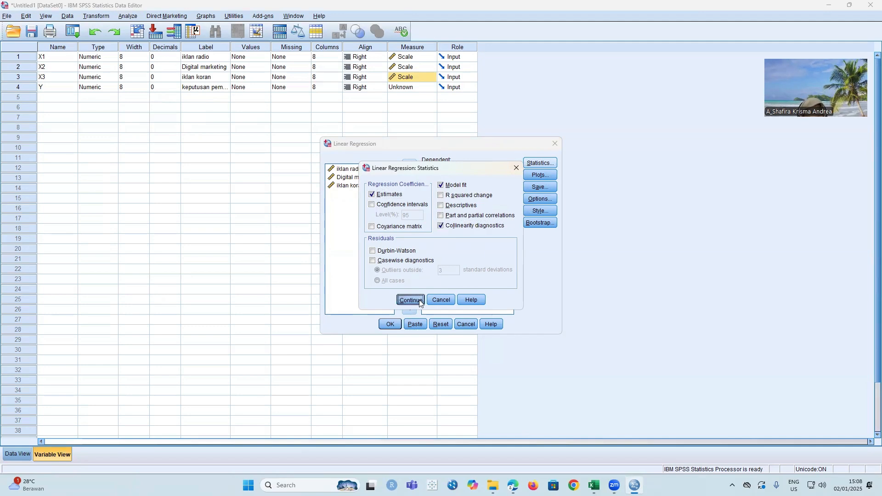
- Set up a regression scatterplot with *SRESID on Y and *ZPRED on X, plus a histogram and normal probability plot of standardized residuals
click(540, 175)
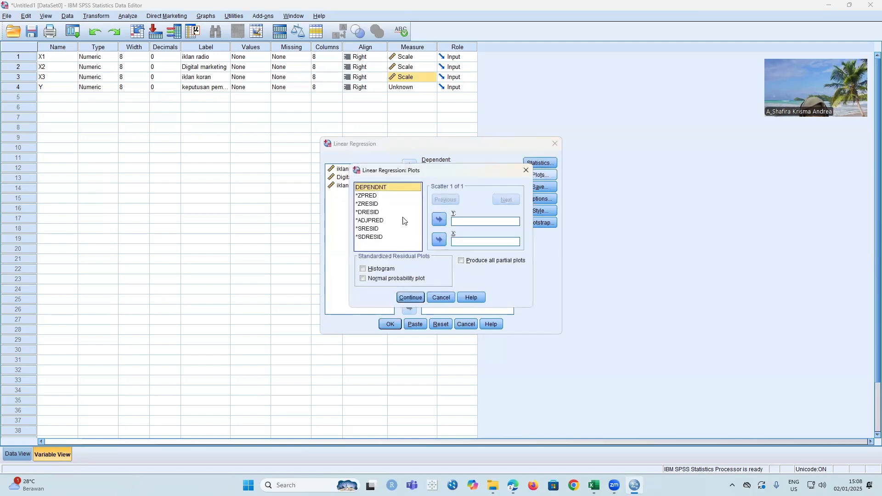
click(379, 230)
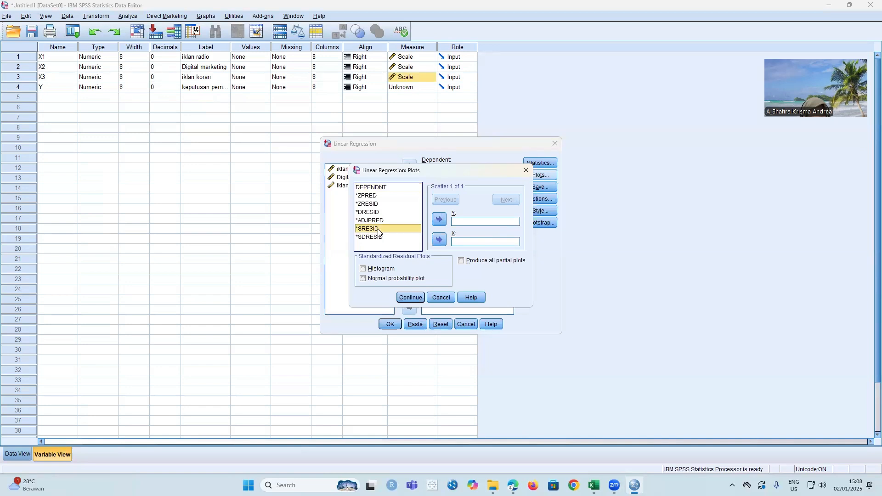
click(440, 221)
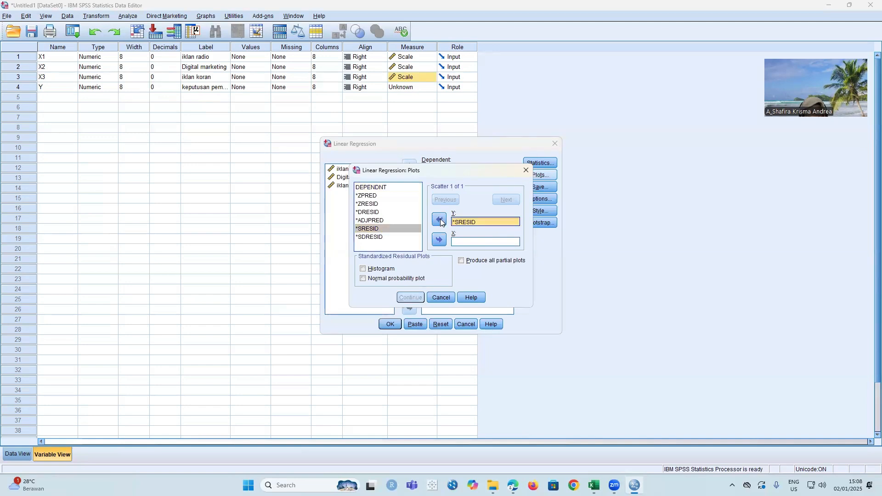
click(363, 196)
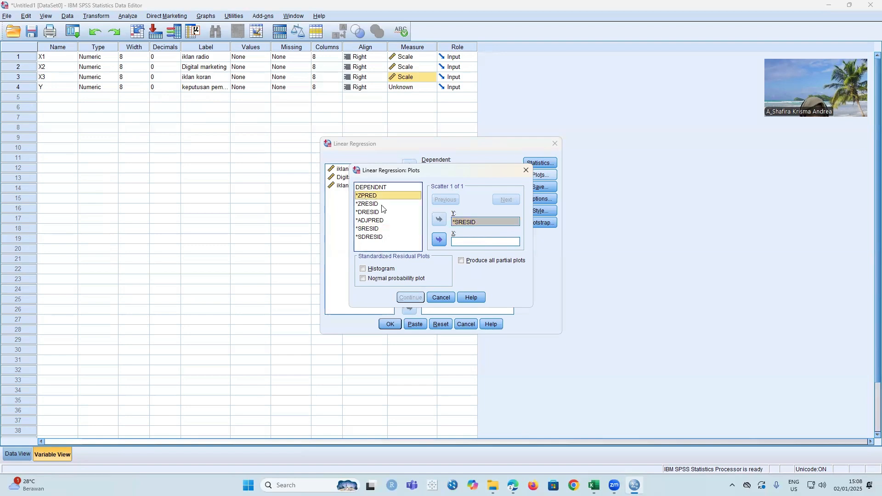
click(440, 239)
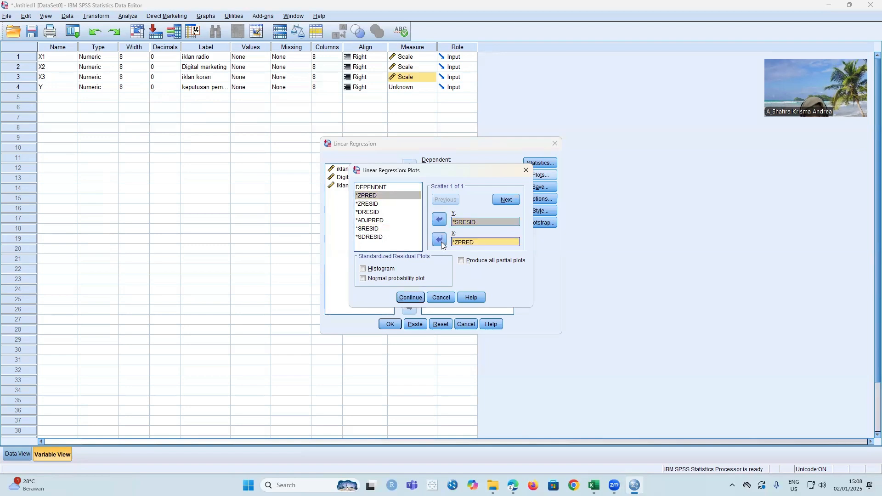
click(363, 279)
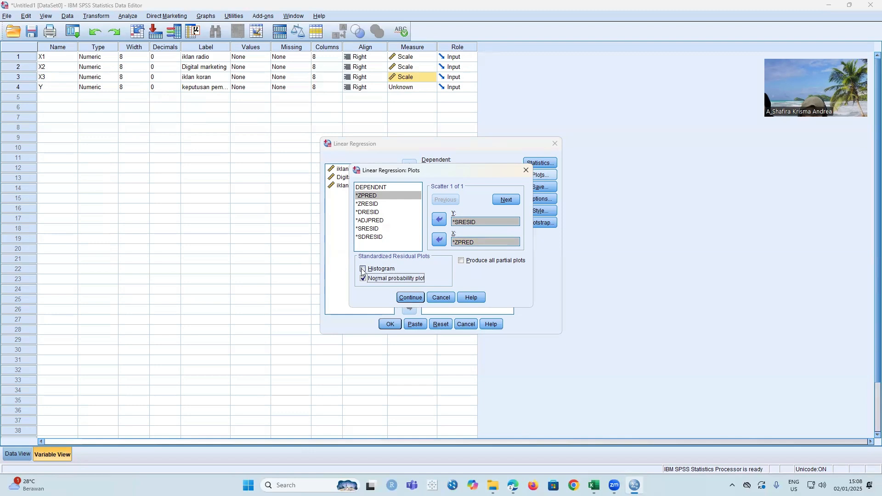
click(364, 269)
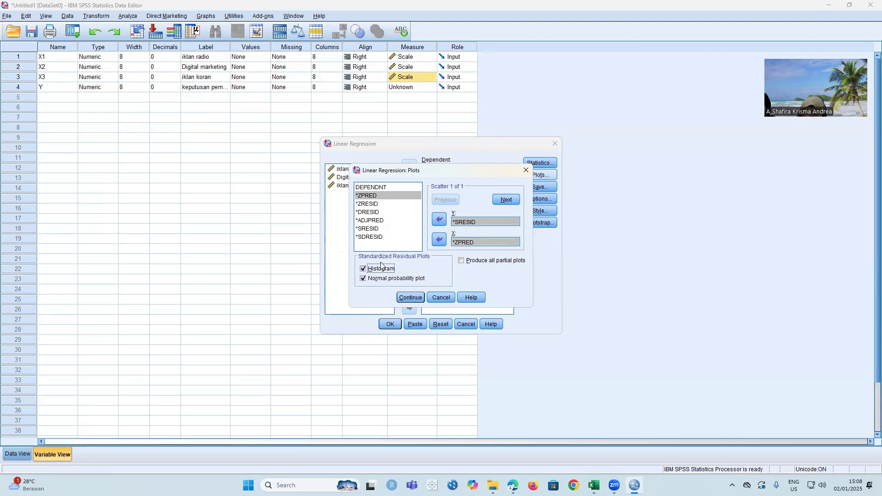
click(412, 296)
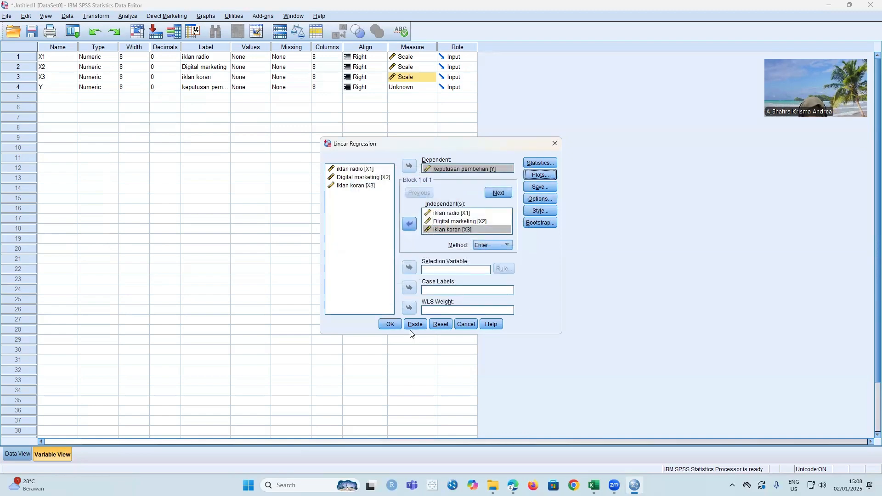
- Set the regression to save unstandardized residuals as a new variable and run the analysis
click(540, 186)
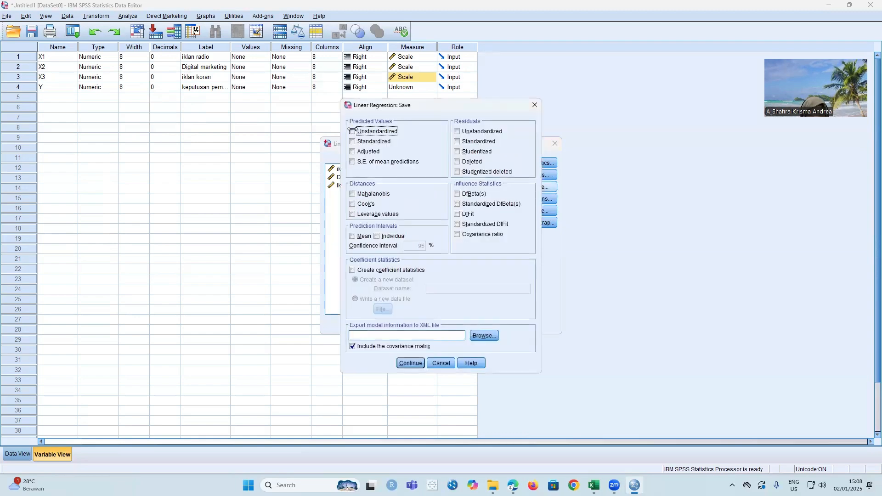
click(457, 132)
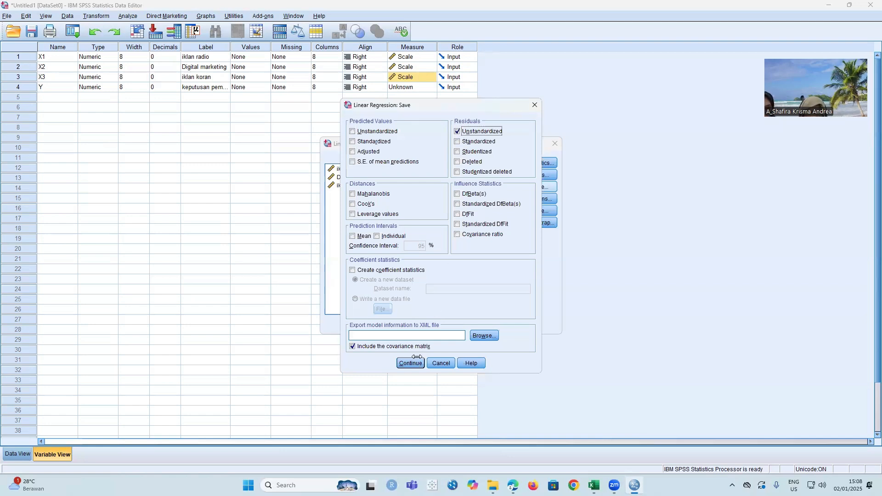
click(410, 363)
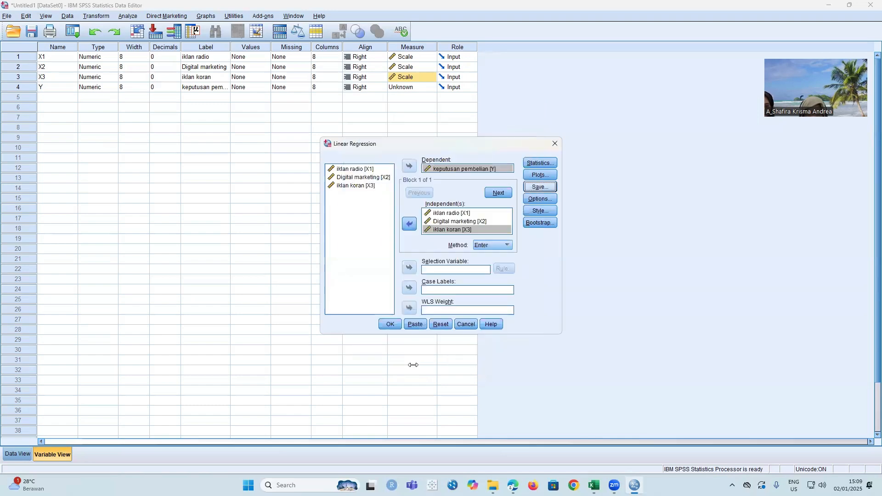
click(398, 323)
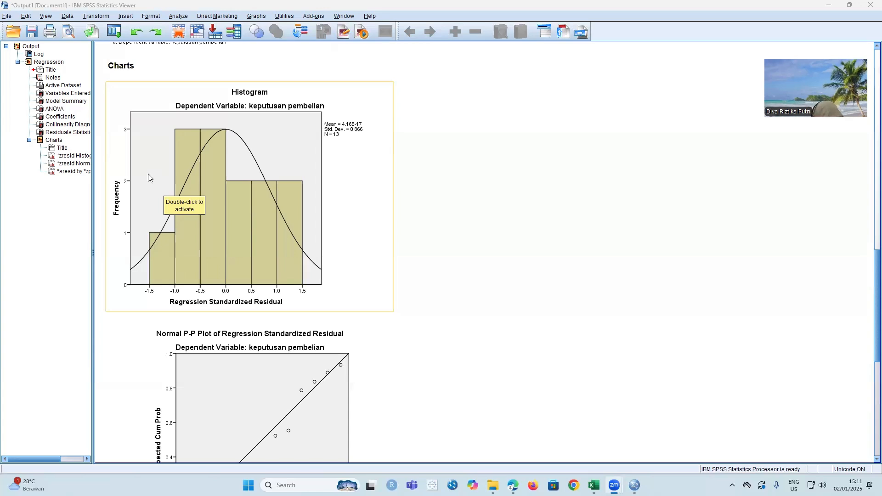
- Examine the regression's residual charts and the One-Sample Kolmogorov-Smirnov test table for normality
scroll(148, 178, down, 4)
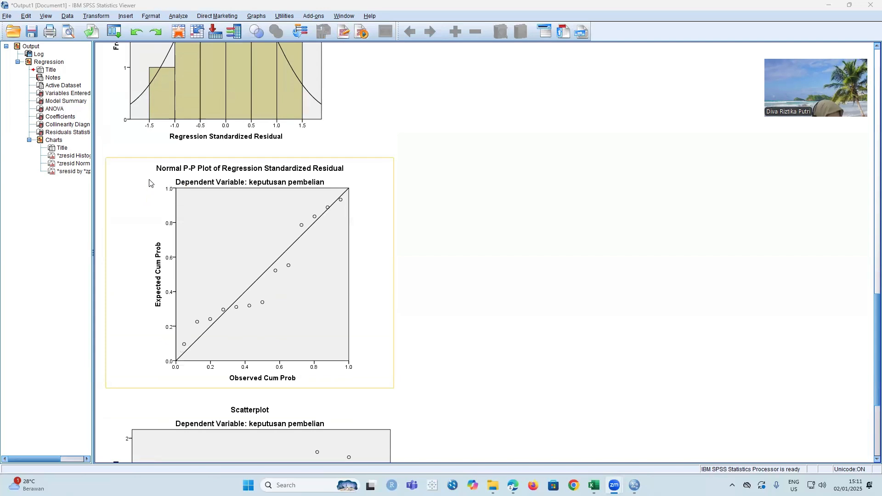
scroll(149, 179, down, 3)
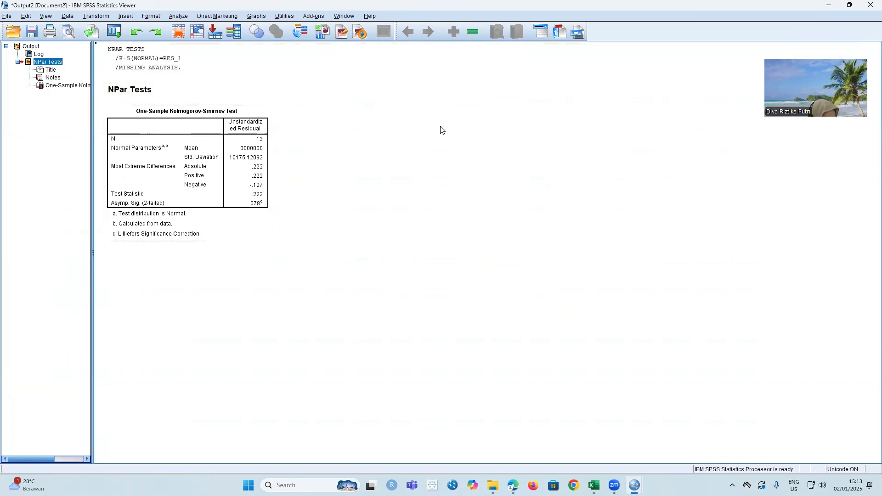
click(238, 152)
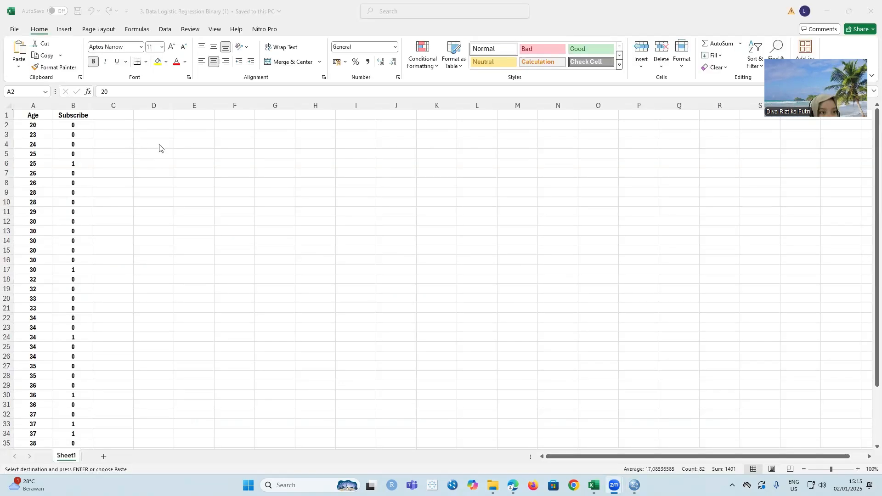
- Copy the Age and Subscribe values from the Excel sheet into the empty SPSS dataset, starting at the first cell
click(33, 124)
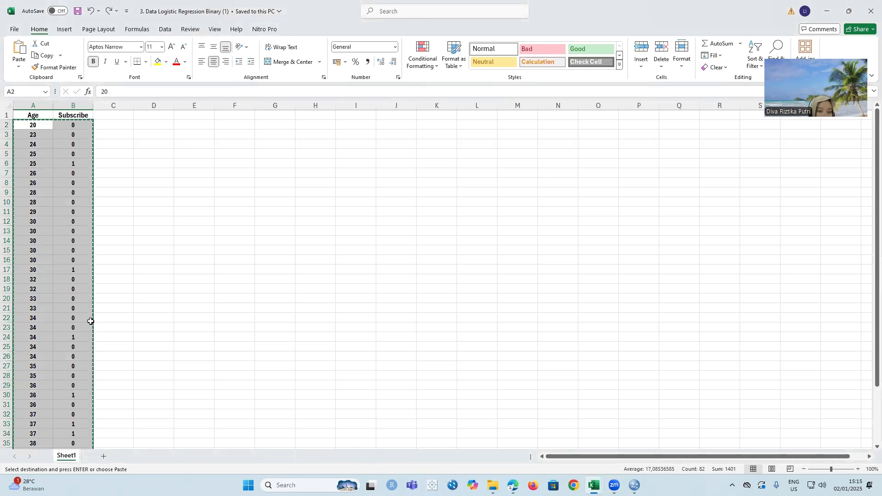
key(ctrl+v)
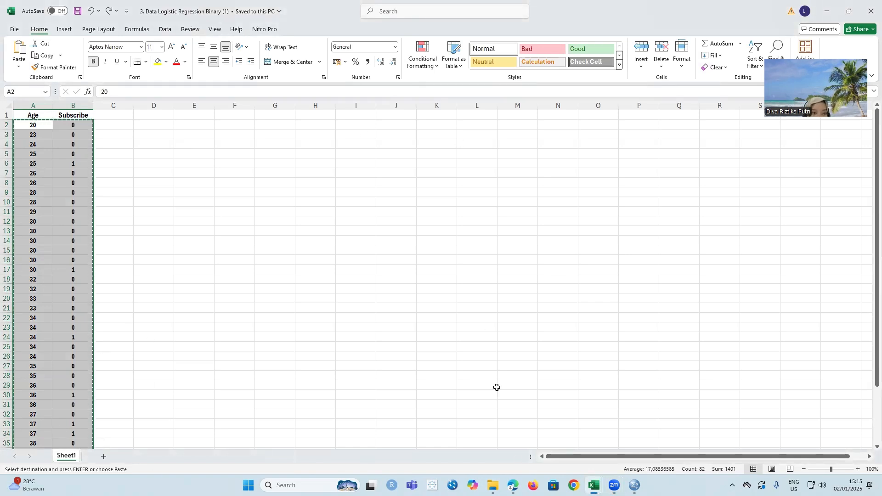
mouse_move(635, 485)
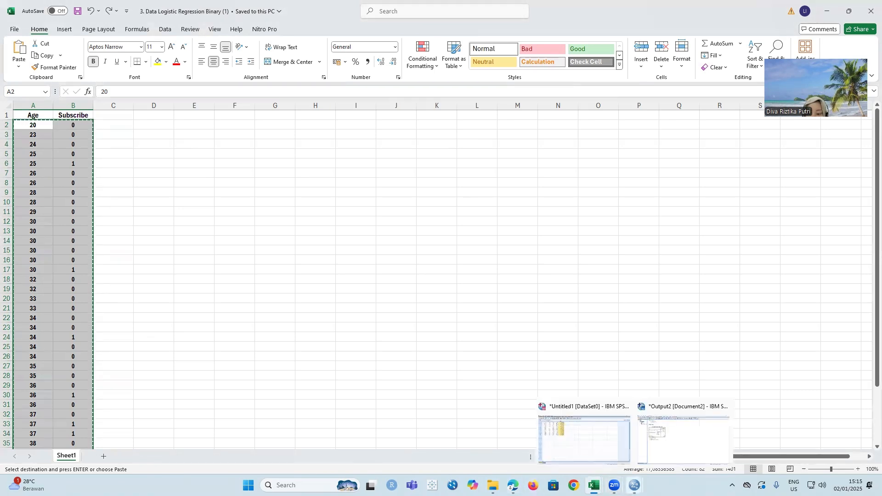
click(583, 440)
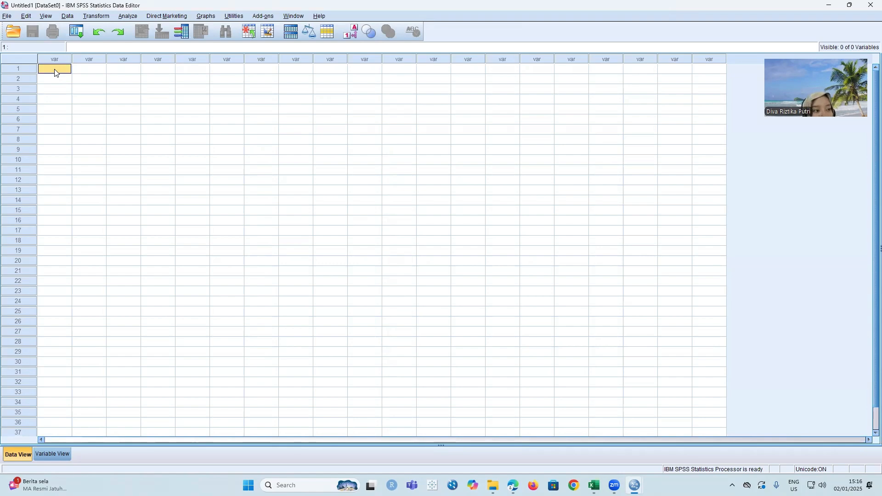
key(ctrl+v)
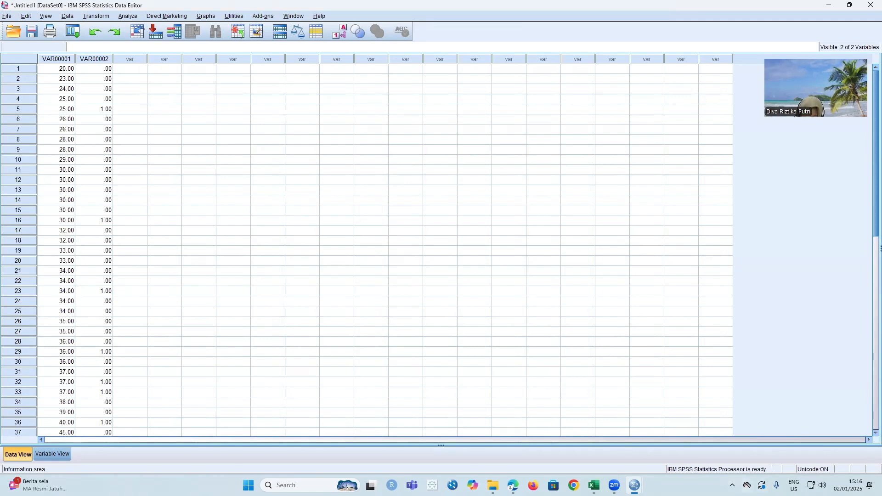
- Rename the two pasted variables as "age" and "suscribe"
click(55, 454)
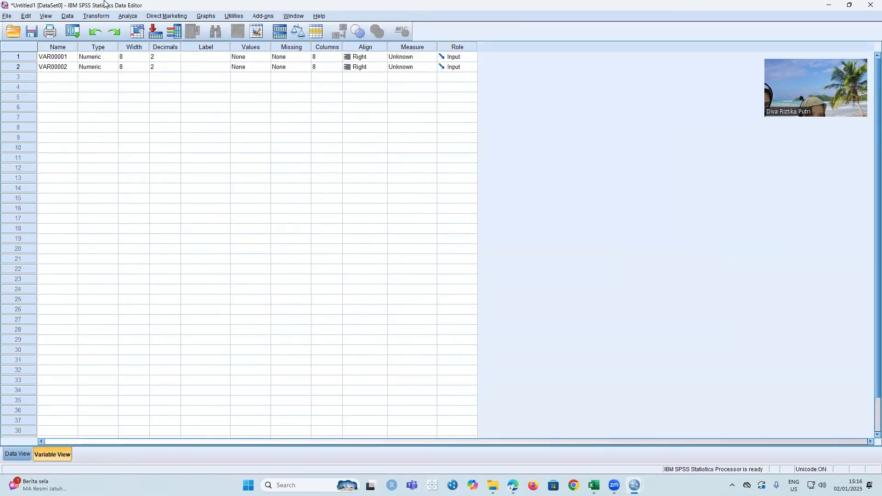
click(57, 57)
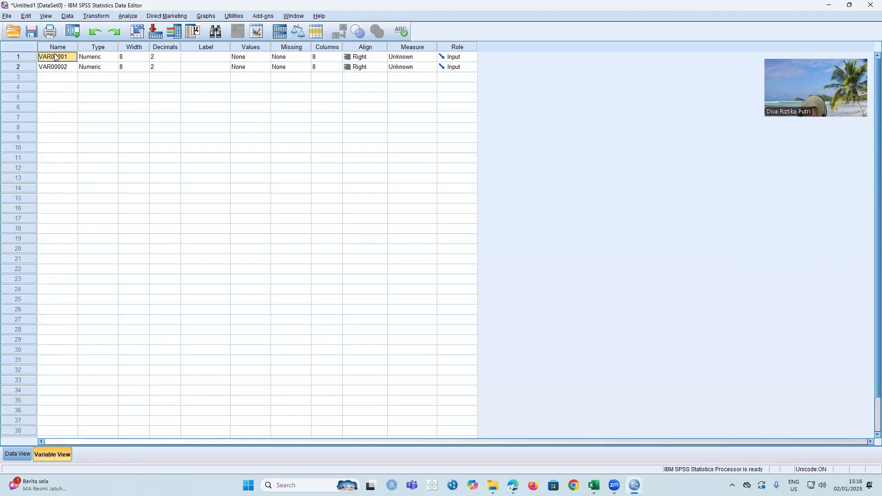
key(BackSpace)
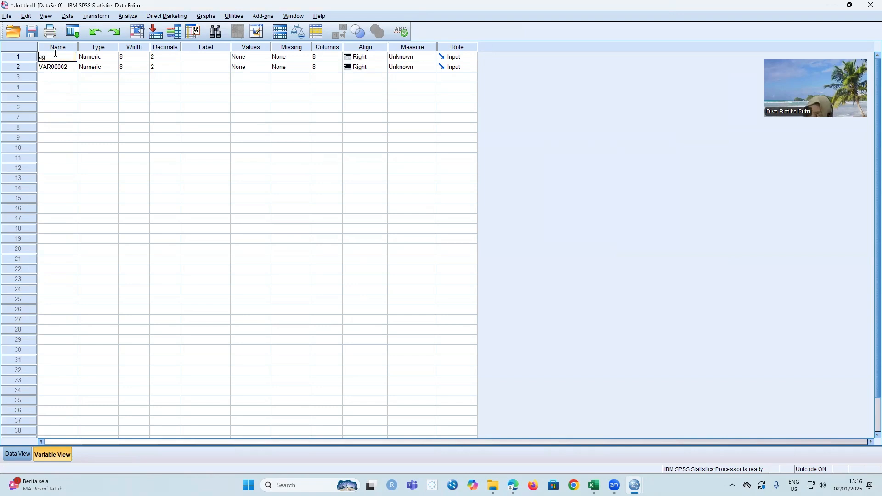
key(Return)
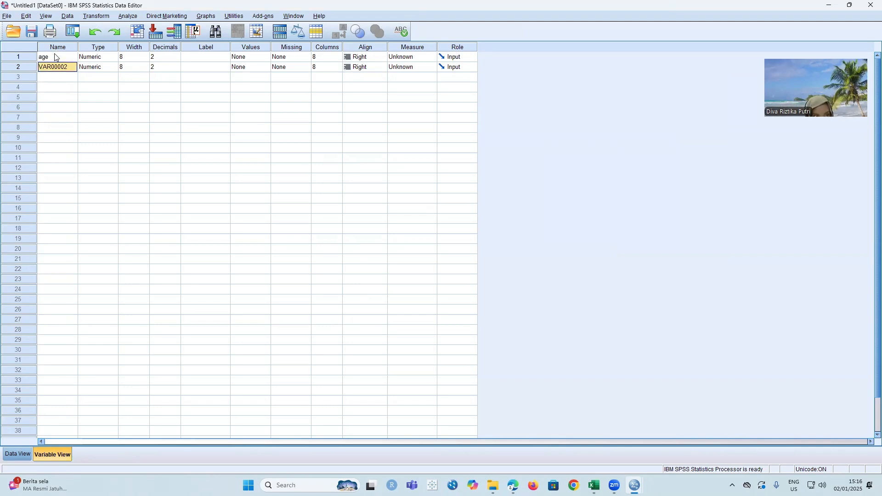
key(BackSpace)
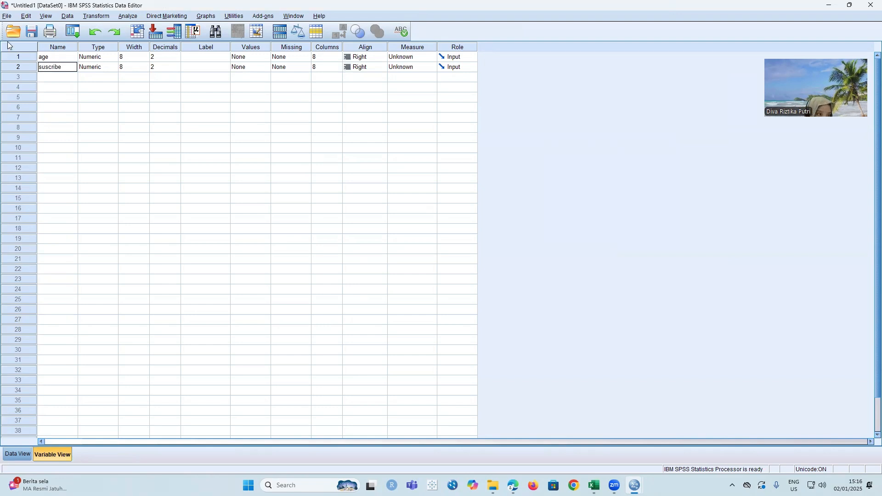
- Set the number of decimals to 0 for the age and suscribe variables
click(175, 59)
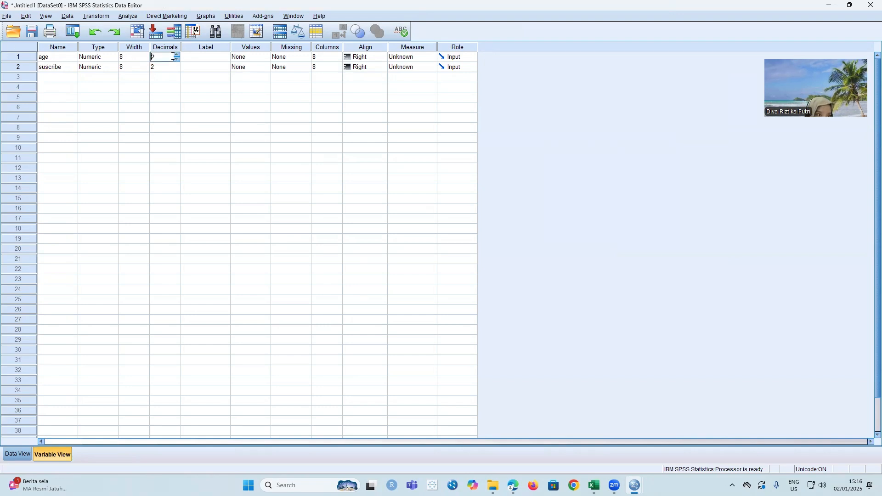
click(177, 59)
click(173, 66)
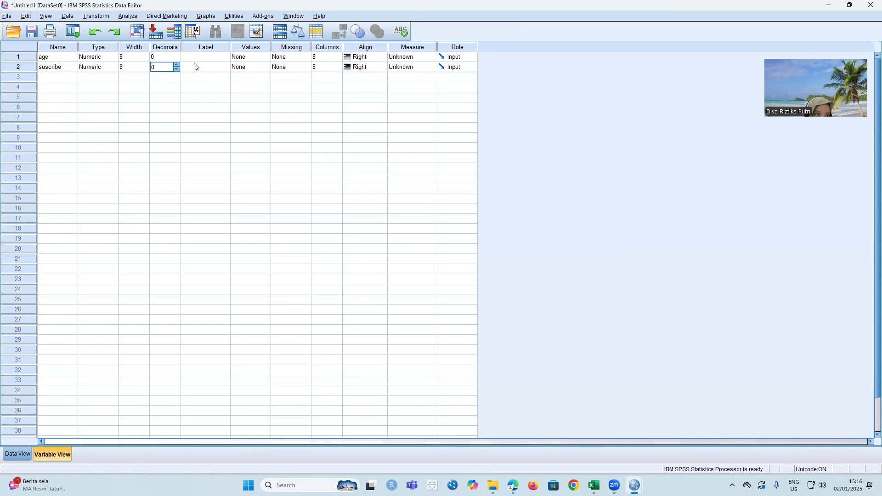
- Add a value label to the suscribe variable that defines 0 as "no suscribe"
click(262, 67)
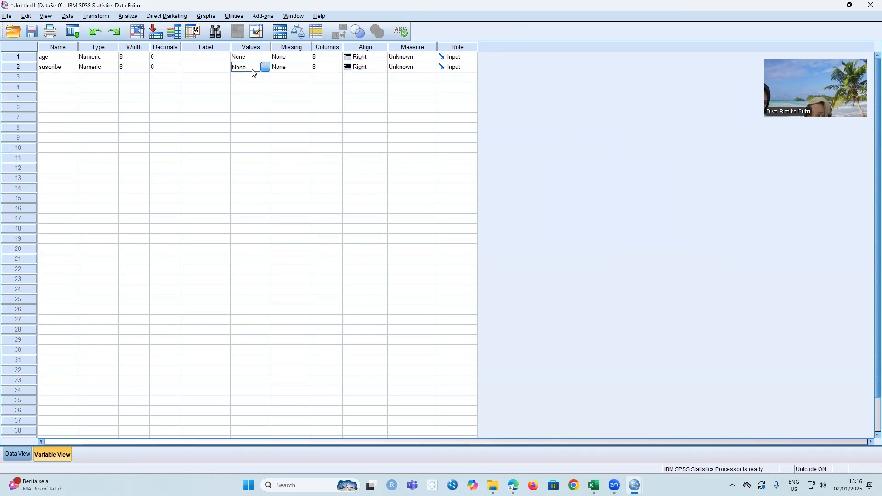
click(264, 67)
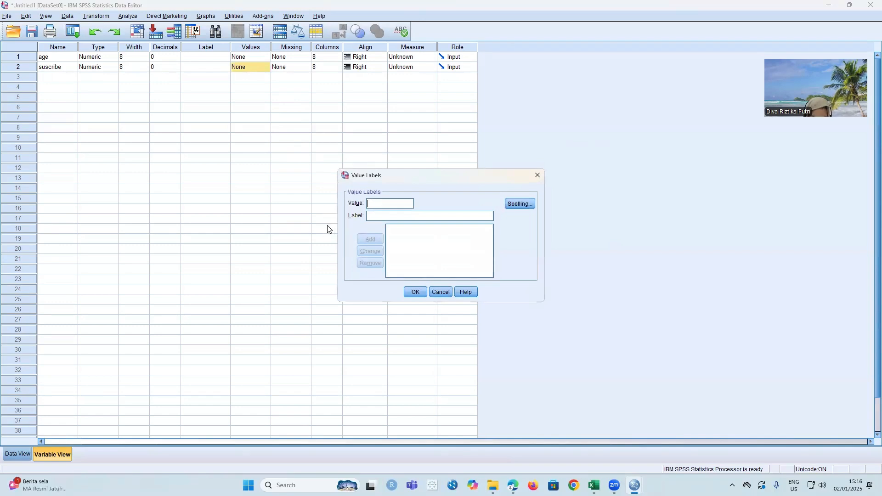
text(0)
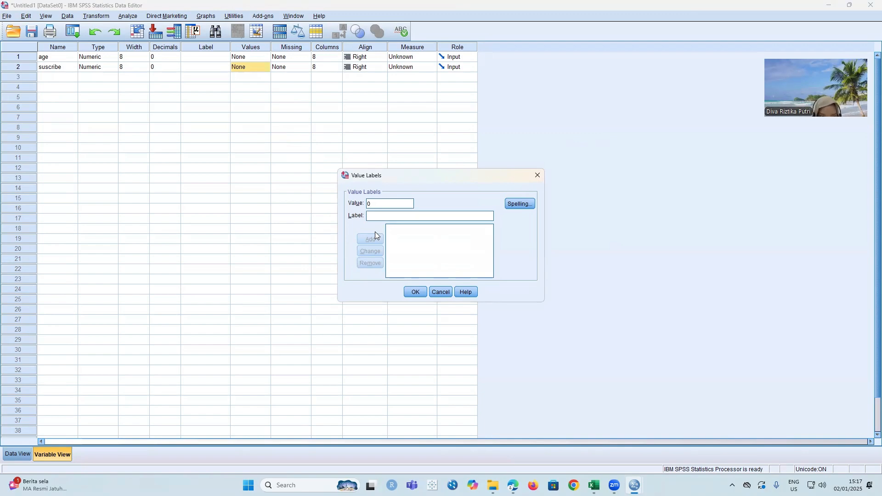
text(no )
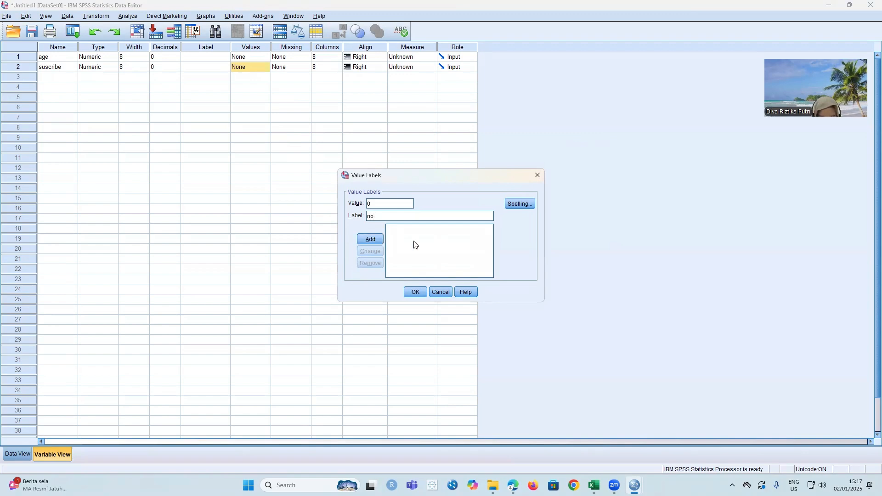
text(sus)
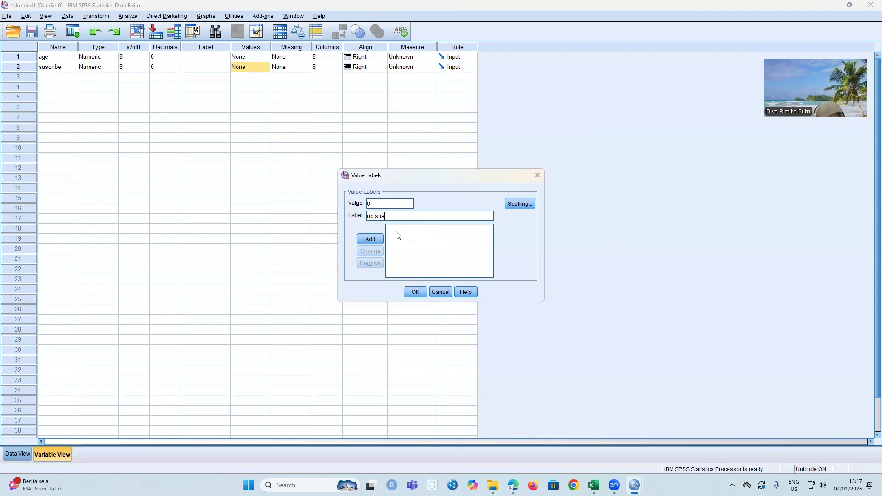
text(cru)
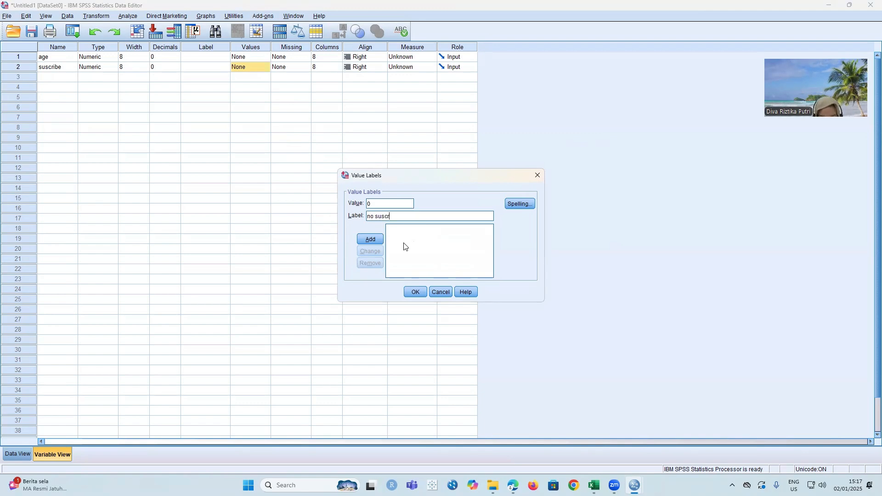
key(BackSpace)
text(ibe)
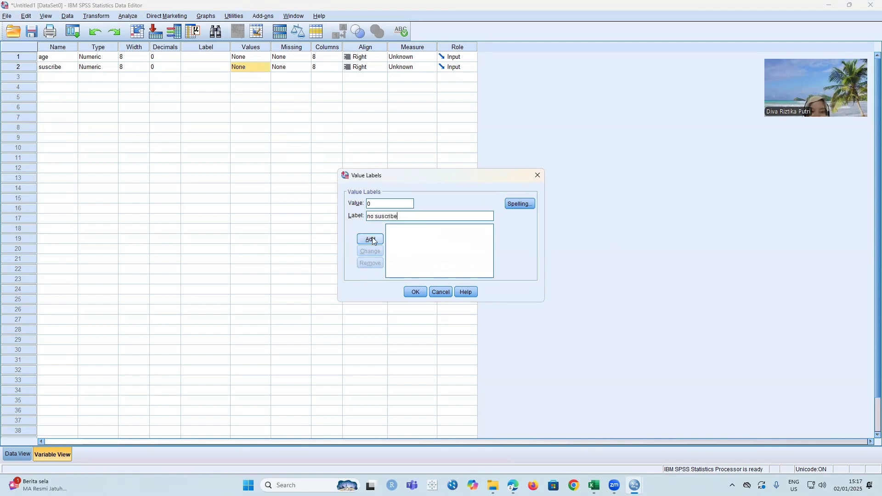
click(378, 238)
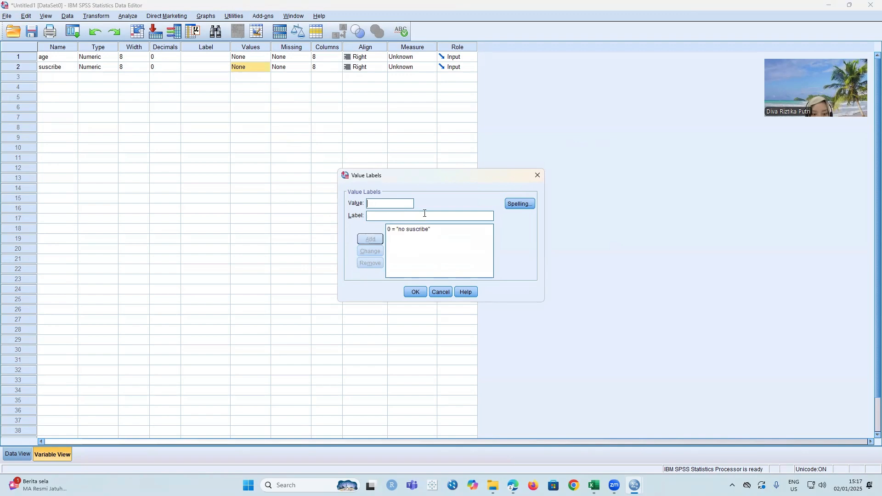
- Add a second value label defining 1 as "suscribe" and apply the labels to the suscribe variable
text(1)
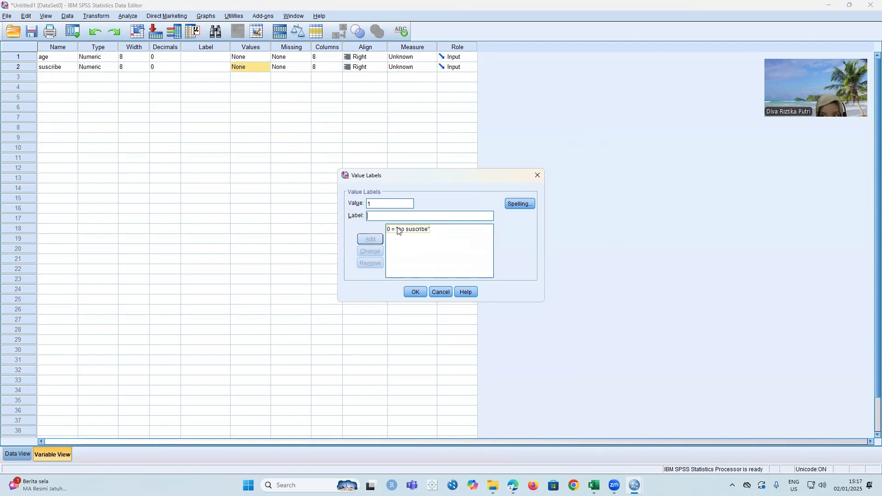
text(suscri)
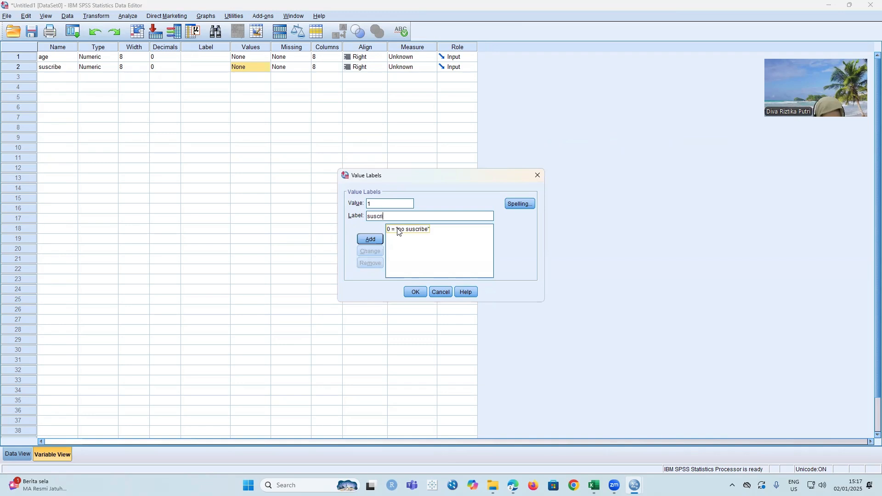
text(be)
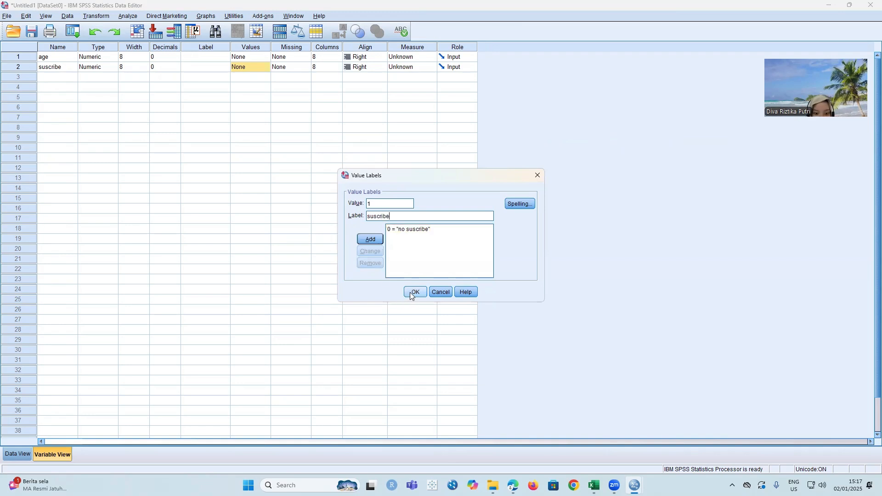
click(370, 239)
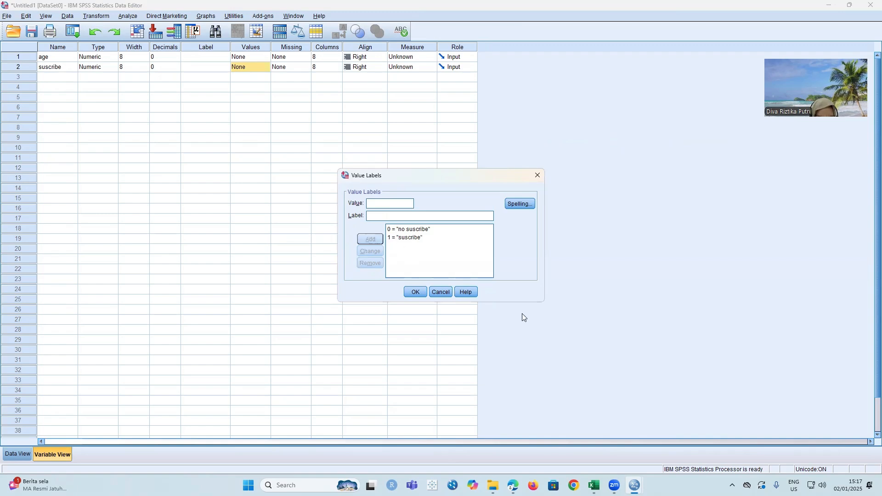
click(413, 293)
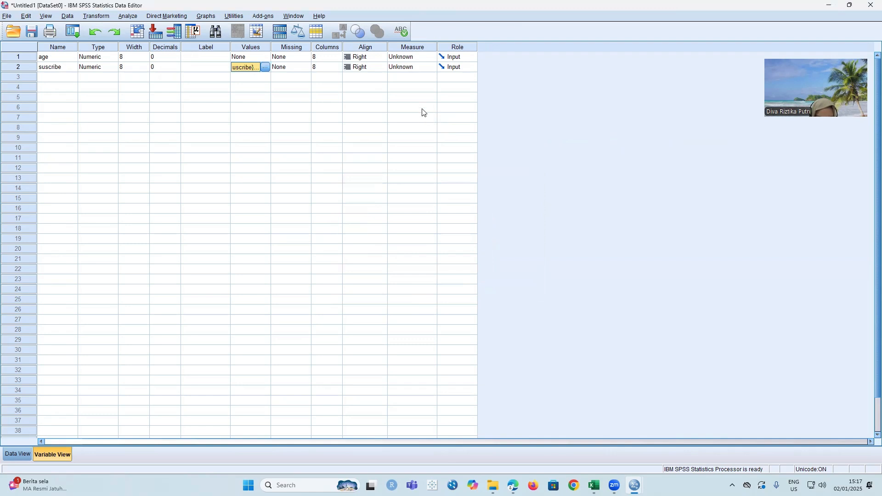
- Set the measurement level to Scale for age and Nominal for suscribe
click(400, 57)
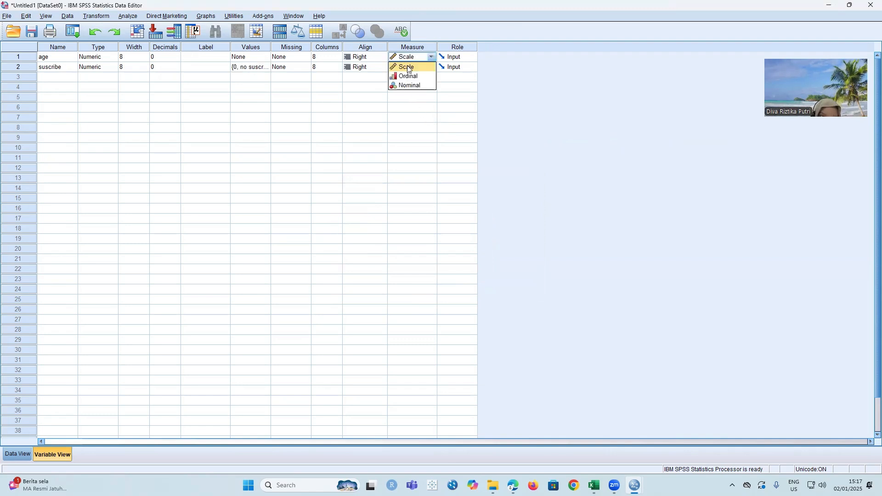
click(409, 68)
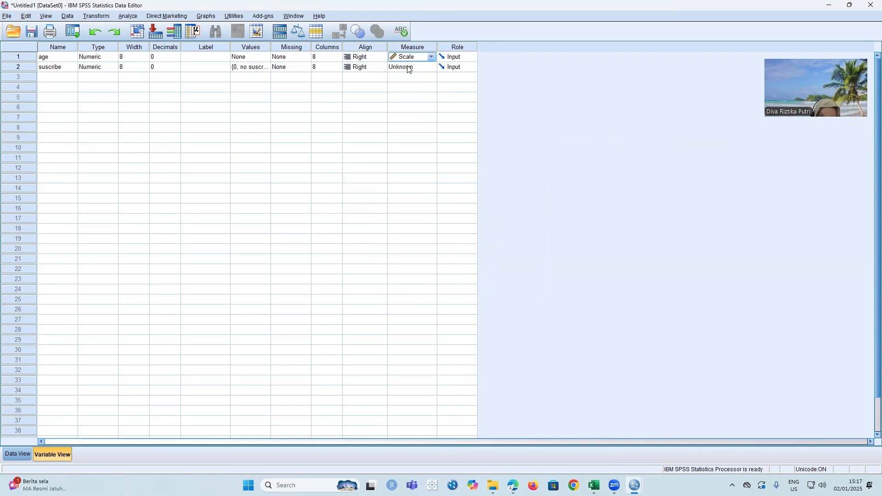
click(409, 68)
click(416, 96)
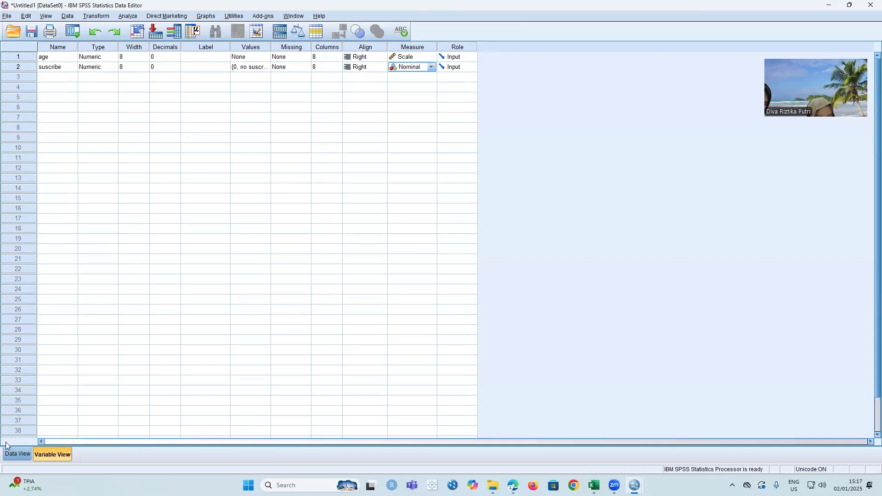
- Set up a binary logistic regression with suscribe as the dependent variable and age as the covariate
click(20, 455)
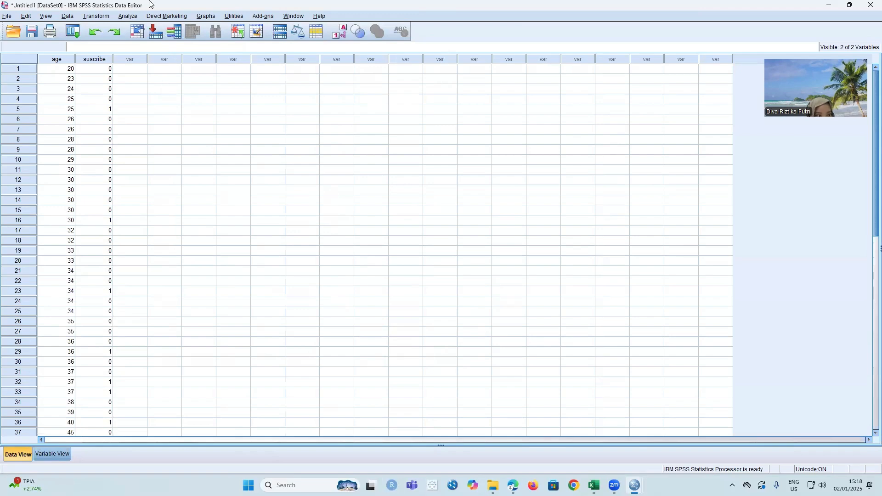
click(127, 16)
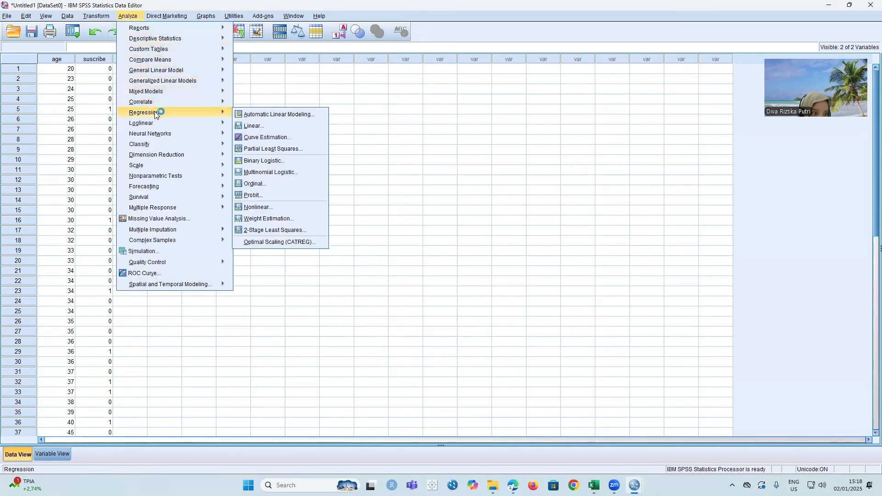
mouse_move(224, 123)
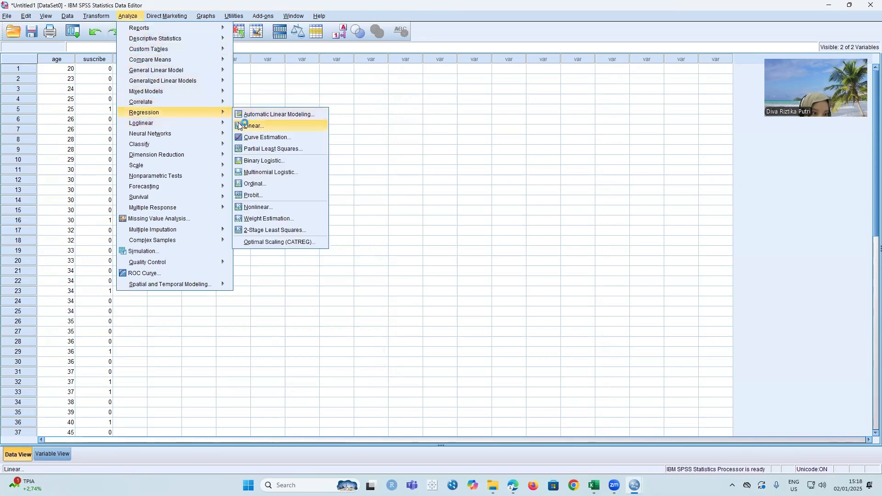
click(304, 161)
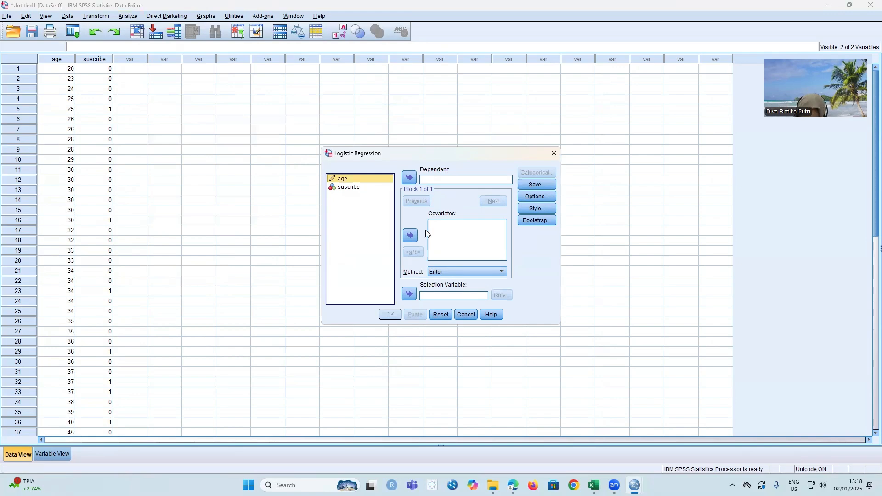
click(411, 236)
click(376, 187)
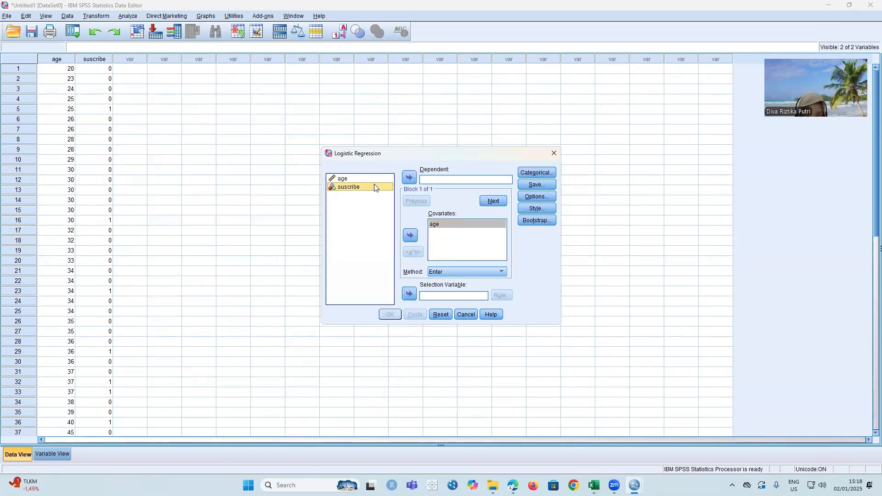
click(409, 178)
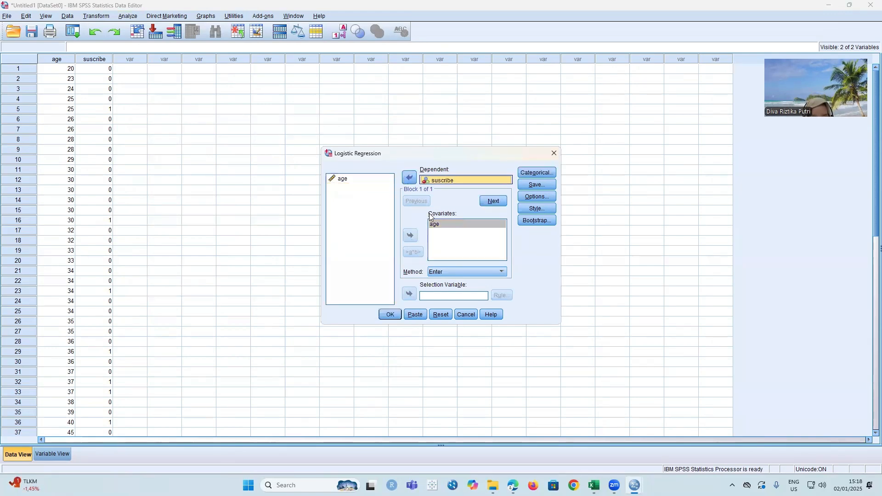
- Choose to save the predicted probabilities and group membership from the logistic regression
click(535, 185)
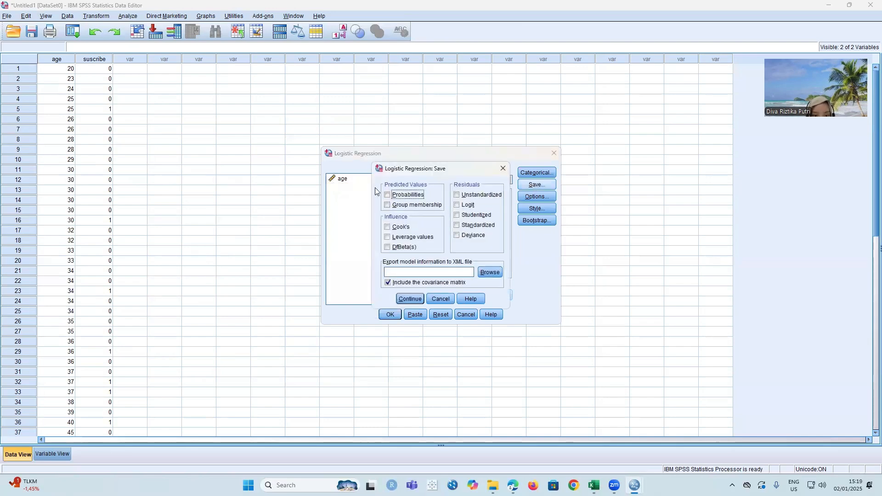
click(387, 195)
click(388, 205)
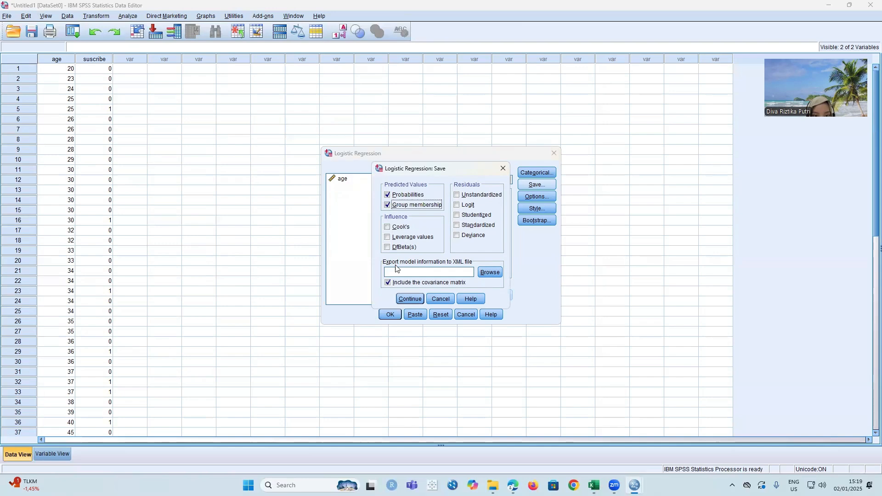
click(407, 298)
- Include classification plots, Hosmer-Lemeshow goodness-of-fit, casewise listing of residuals, correlations of estimates and iteration history, and run the logistic regression
click(537, 197)
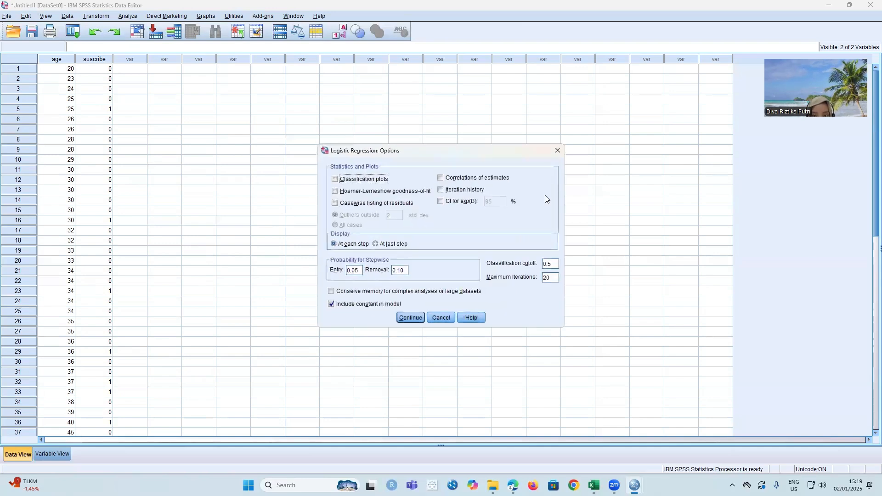
click(336, 179)
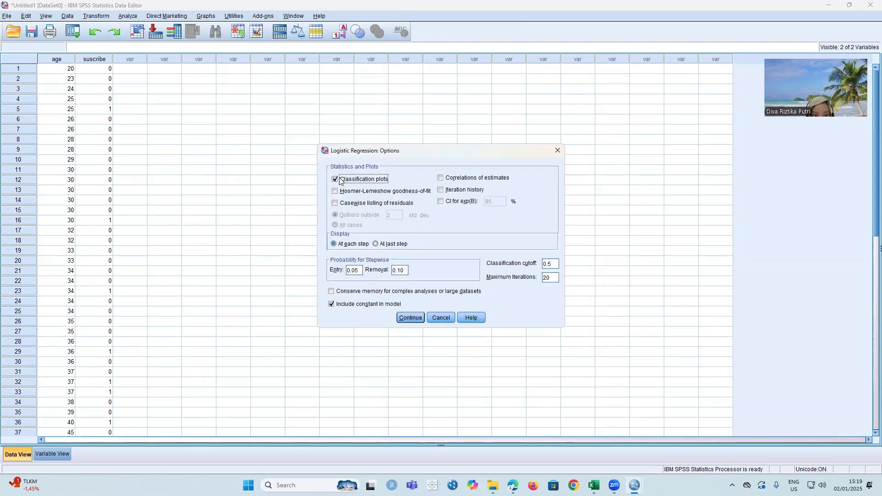
click(336, 191)
click(335, 203)
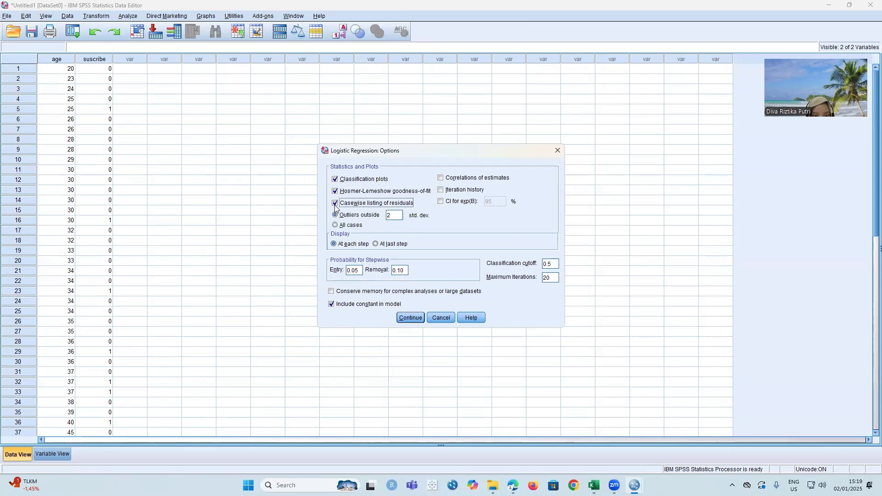
click(441, 177)
click(441, 190)
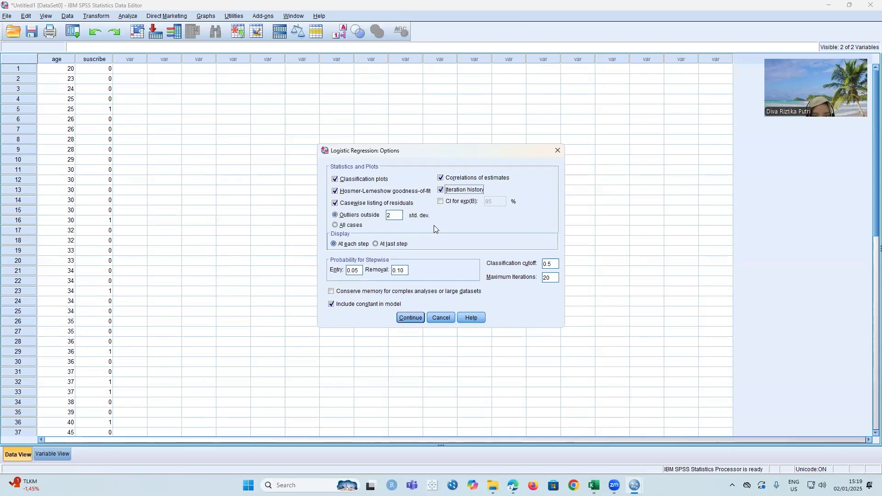
click(409, 318)
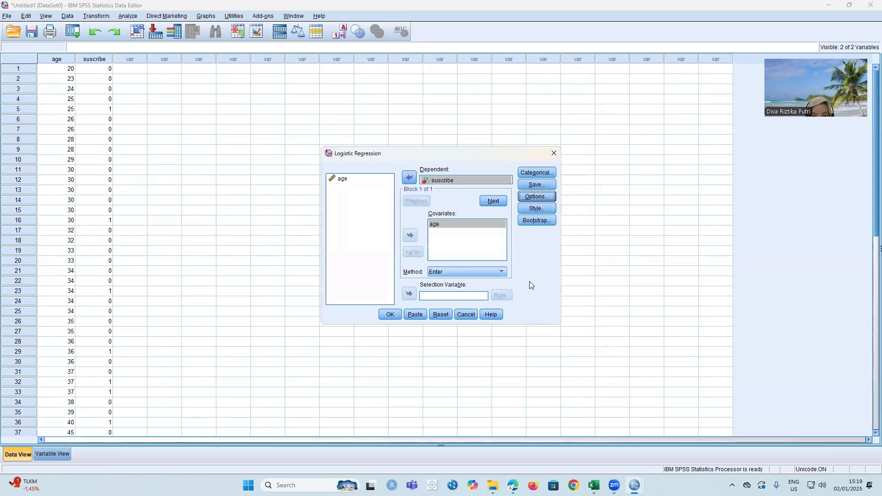
click(382, 314)
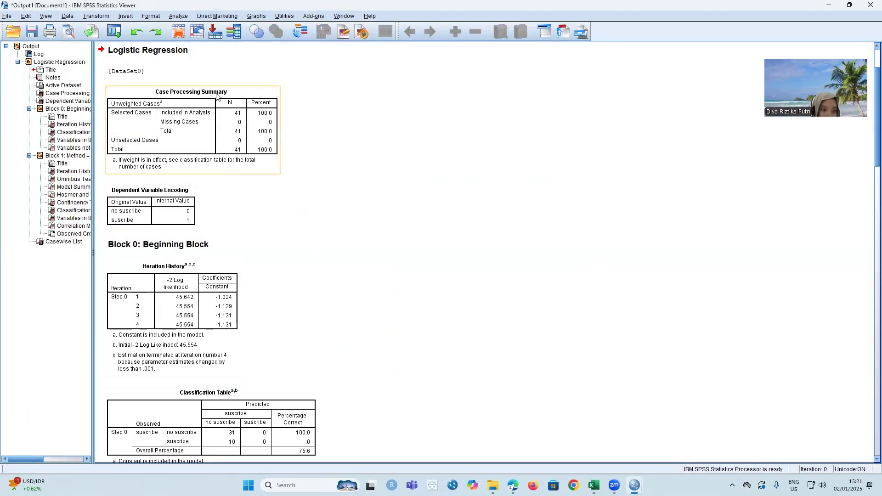
- Review the logistic regression output from the case processing summary and iteration history through the omnibus, model summary and Hosmer-Lemeshow tables
click(242, 72)
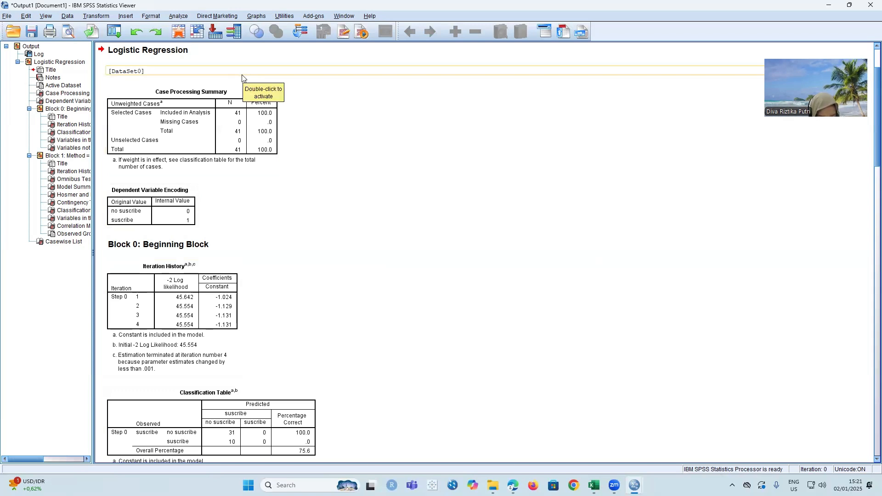
click(241, 87)
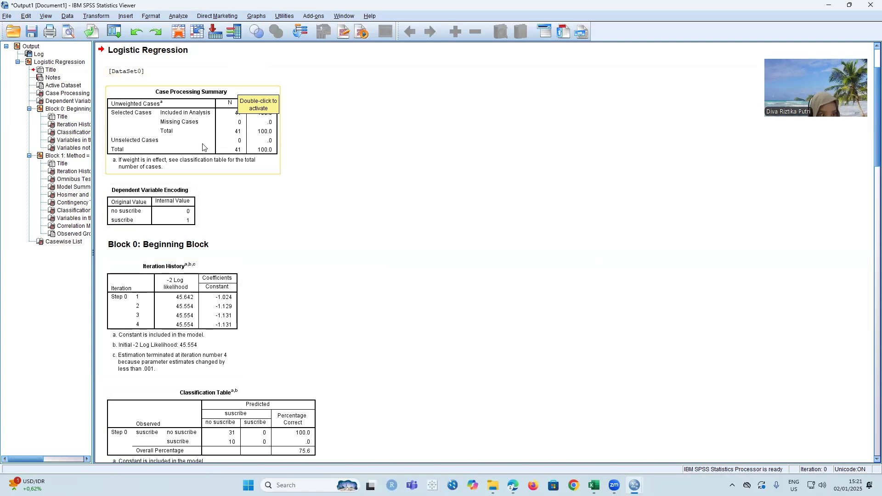
click(161, 194)
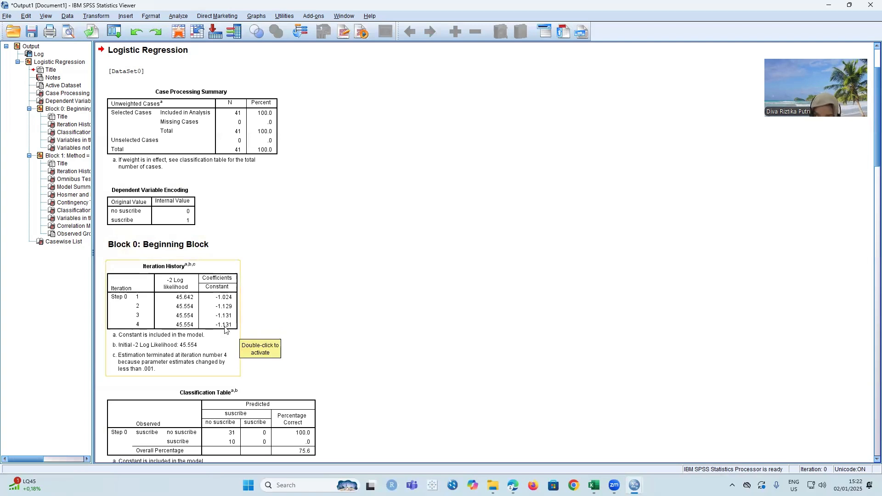
scroll(225, 329, down, 10)
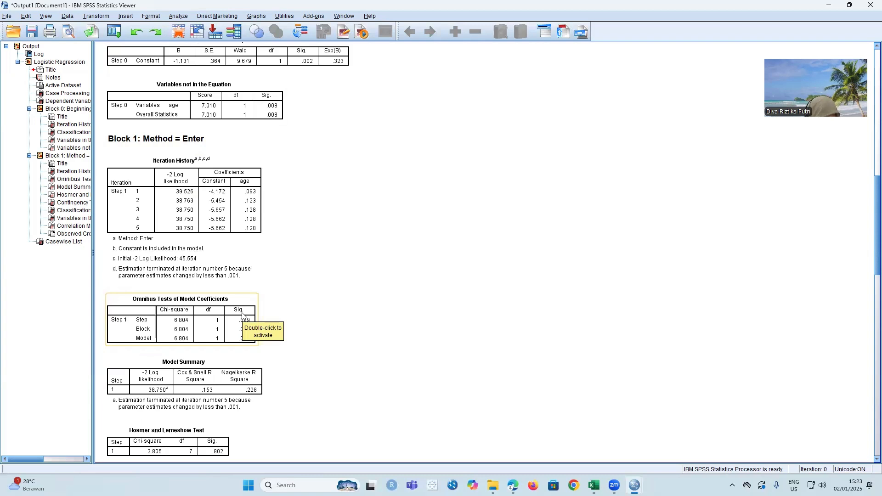
scroll(247, 332, down, 2)
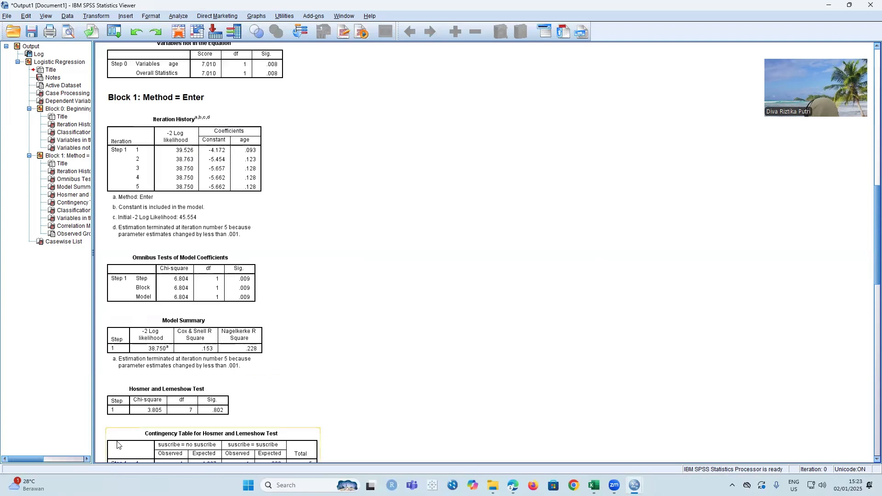
scroll(363, 358, down, 9)
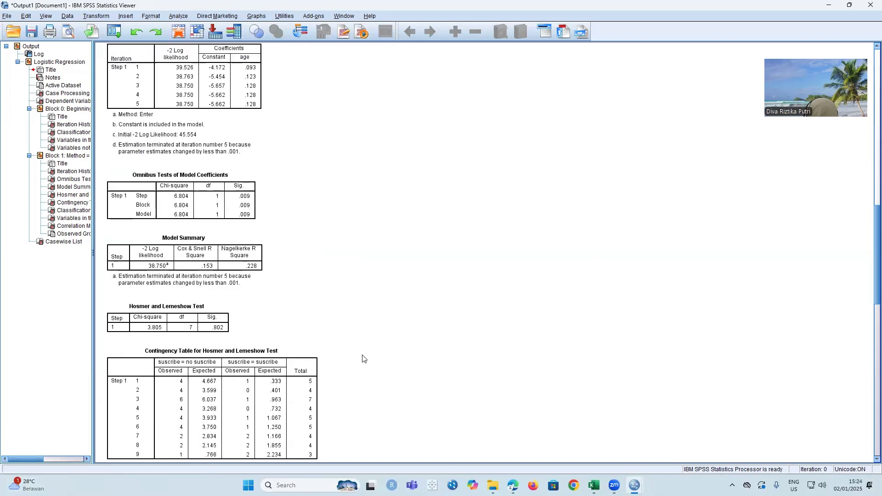
scroll(363, 359, down, 2)
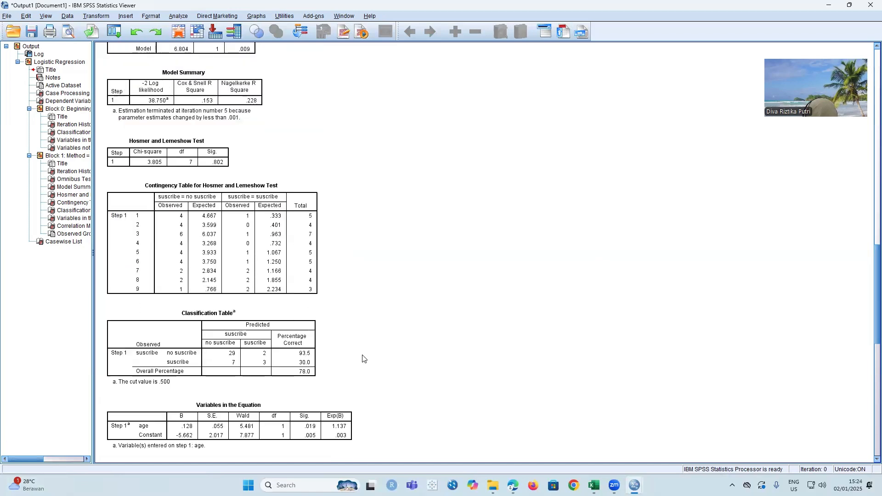
scroll(363, 358, down, 2)
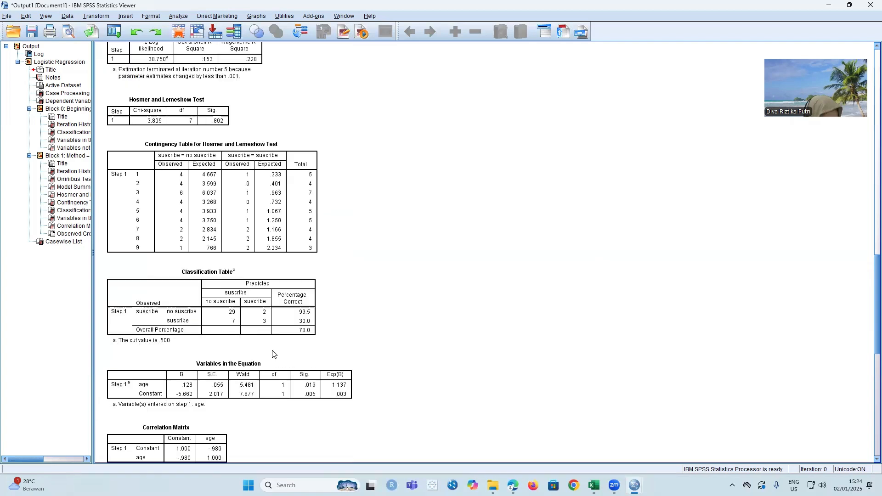
- Examine the Block 1 classification table, the variables in the equation and the correlation matrix of the logistic regression
click(264, 317)
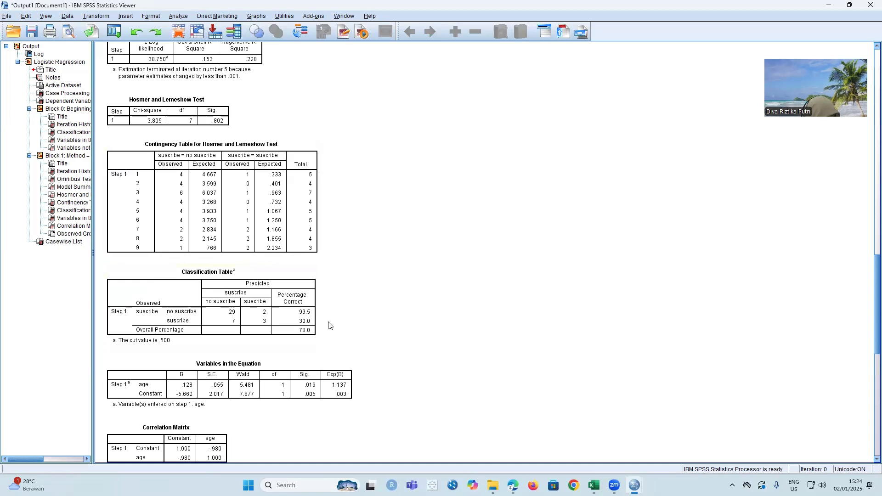
click(301, 390)
scroll(301, 390, down, 1)
scroll(301, 390, down, 3)
click(301, 390)
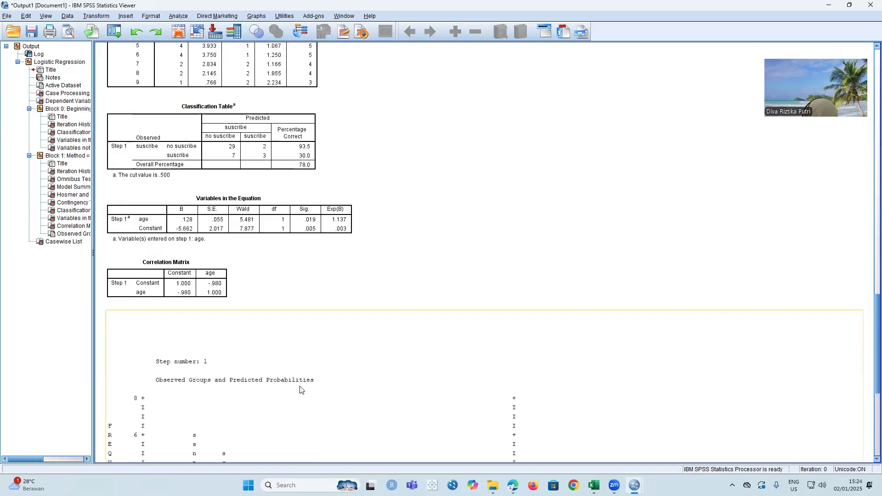
click(261, 216)
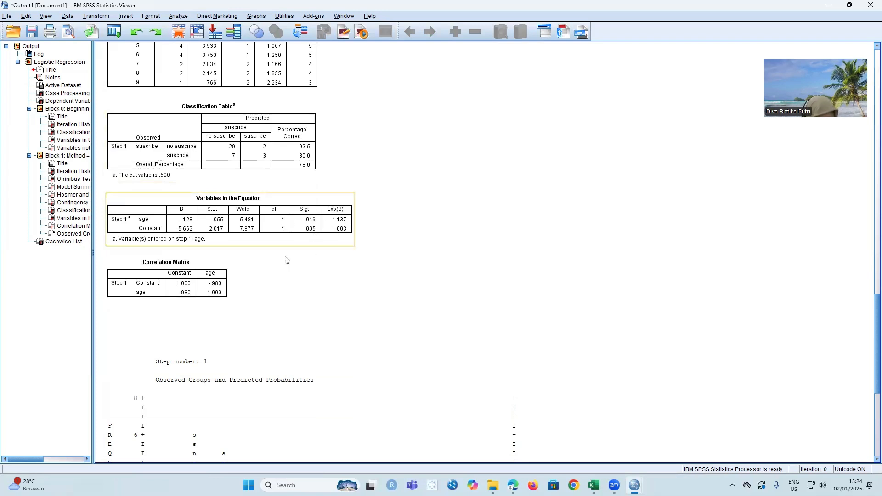
click(210, 291)
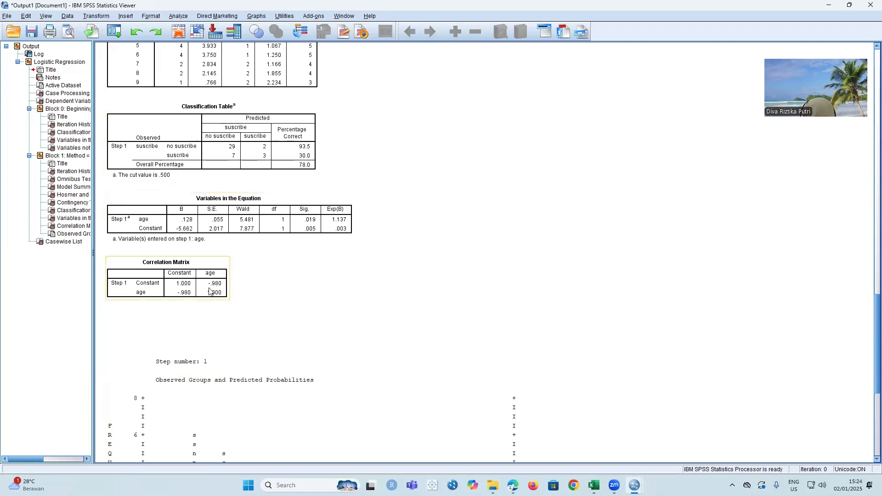
click(234, 301)
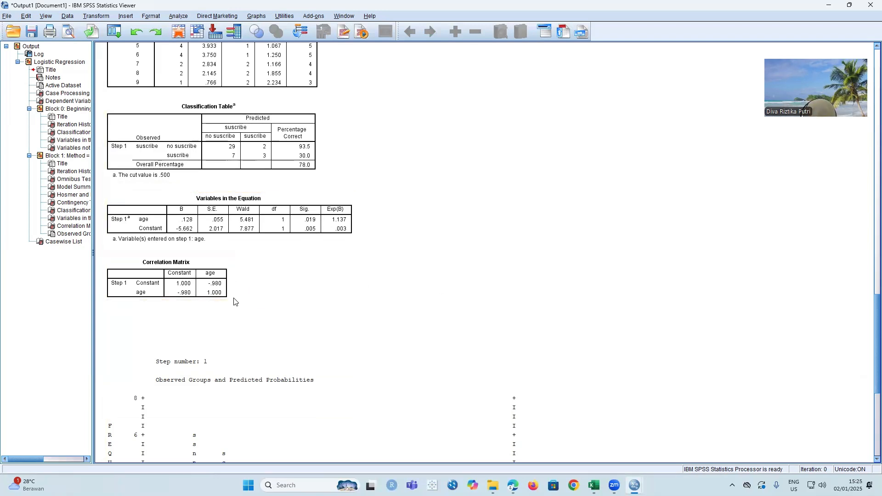
click(205, 272)
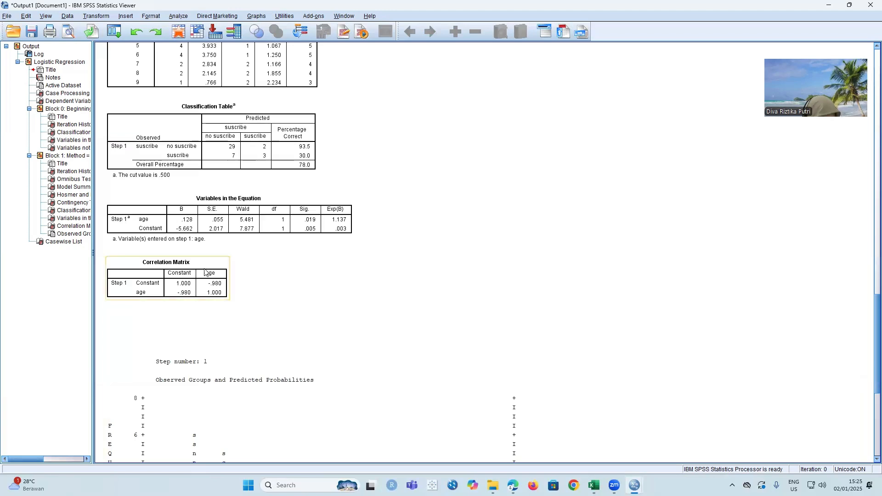
- In the Machine Learning (1).sav dataset, set up a Multilayer Perceptron neural network with Performa as the dependent variable
click(829, 5)
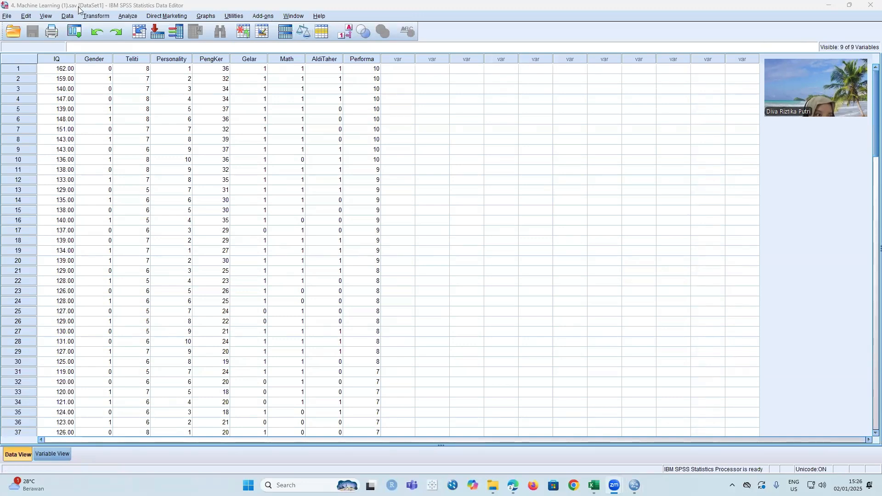
click(128, 16)
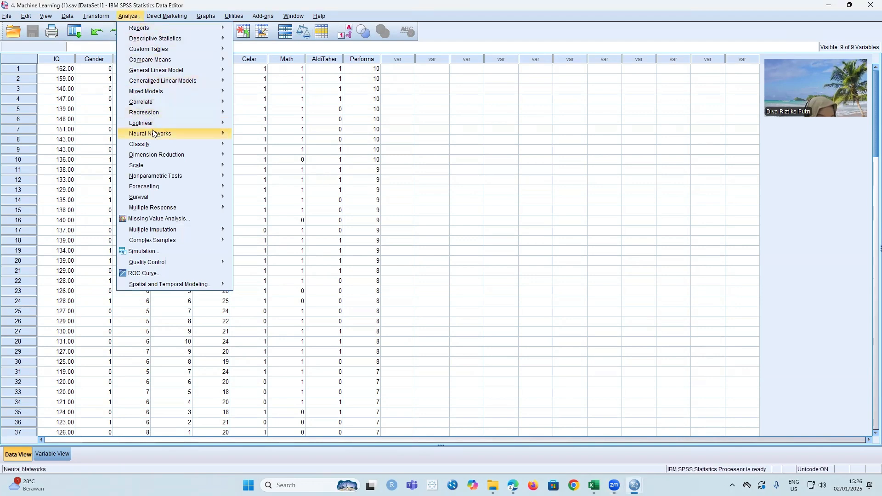
mouse_move(154, 134)
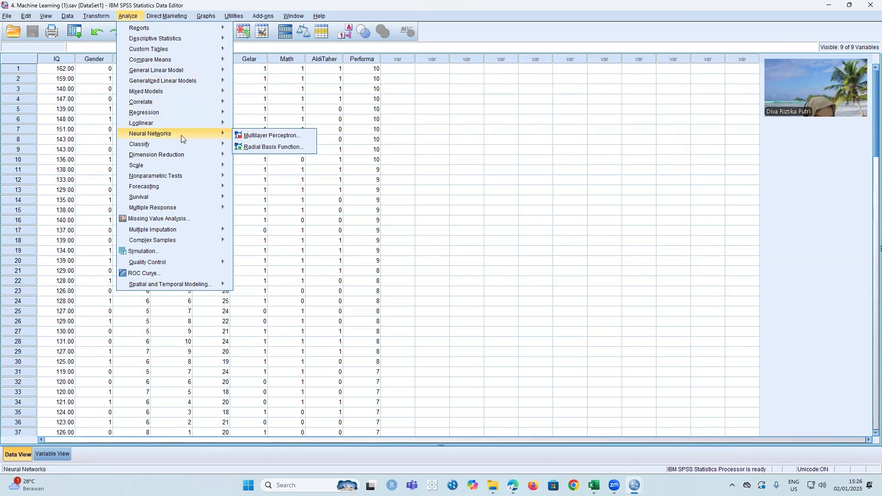
click(253, 137)
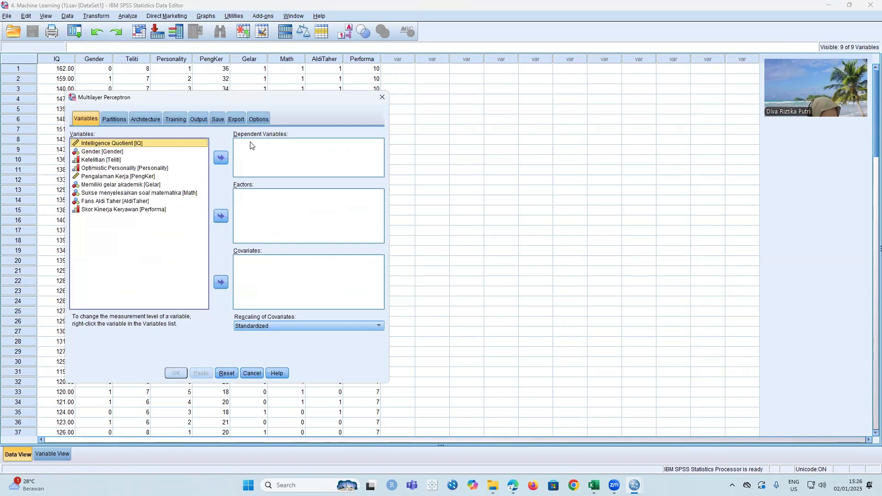
click(162, 210)
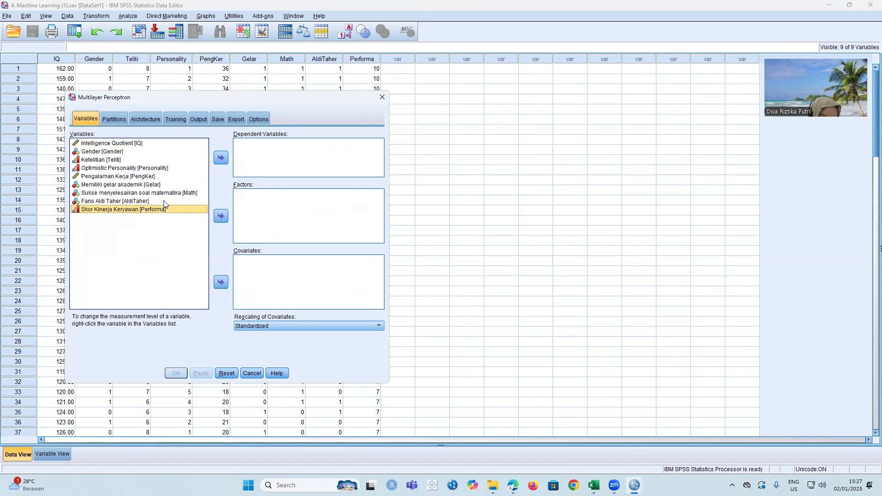
click(221, 159)
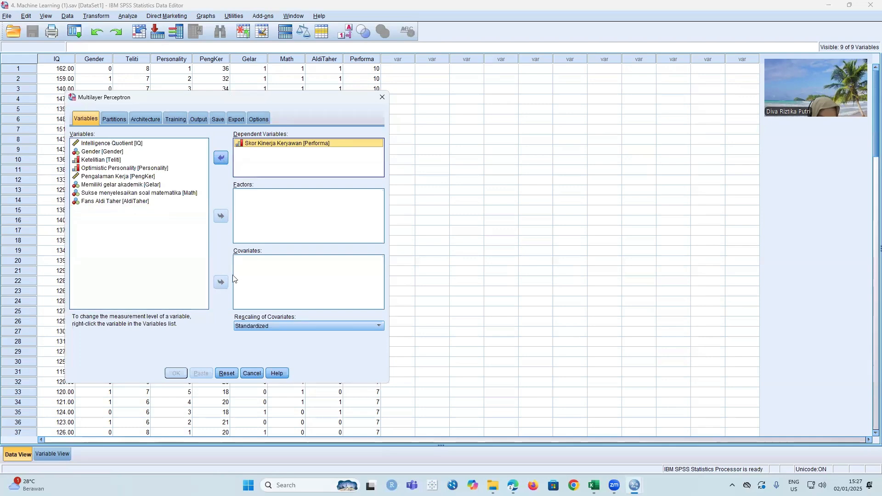
- Add IQ, Gender, Teliti, Personality, PengKer, Gelar, Math and AldiTaher as covariates of the Multilayer Perceptron
click(109, 144)
click(109, 144)
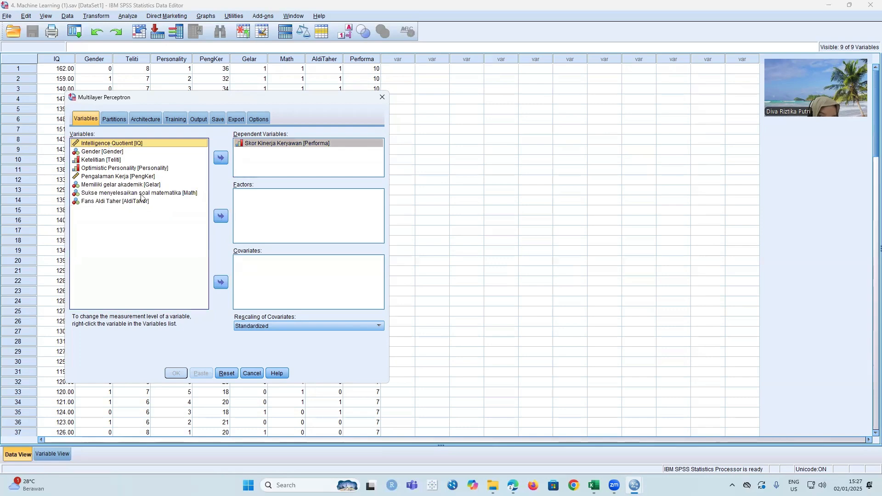
click(220, 283)
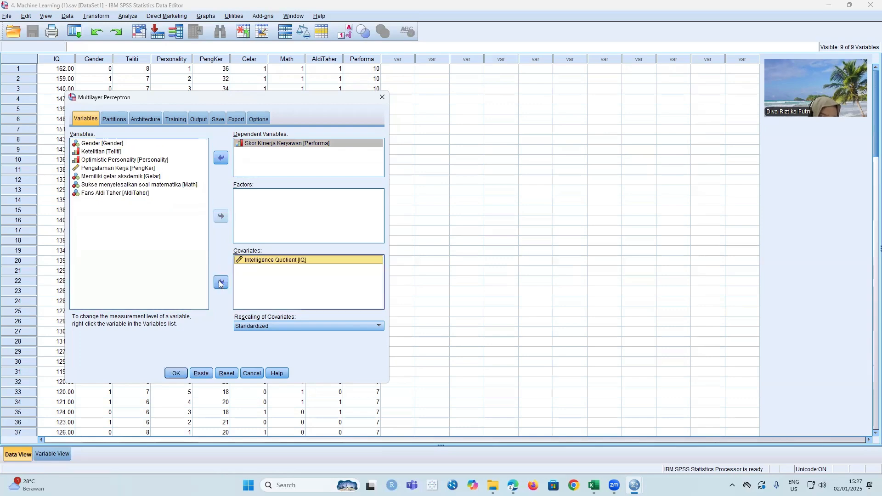
click(102, 144)
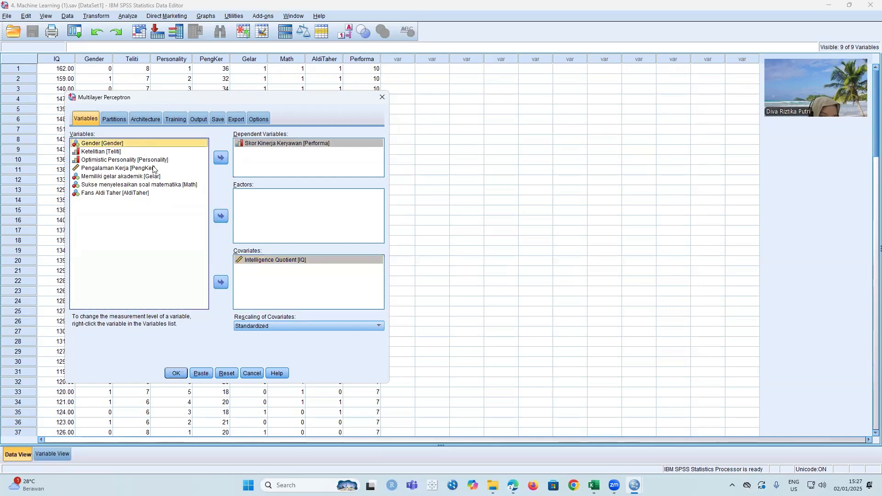
click(220, 283)
click(123, 142)
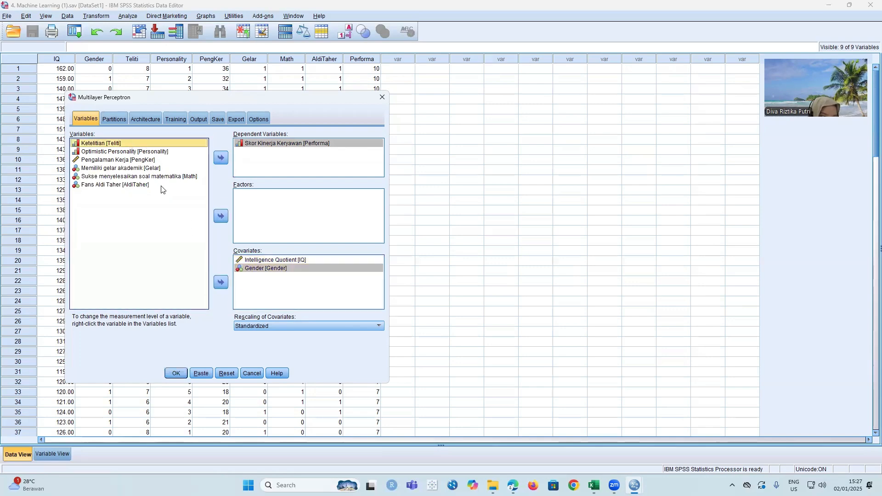
click(220, 281)
click(159, 143)
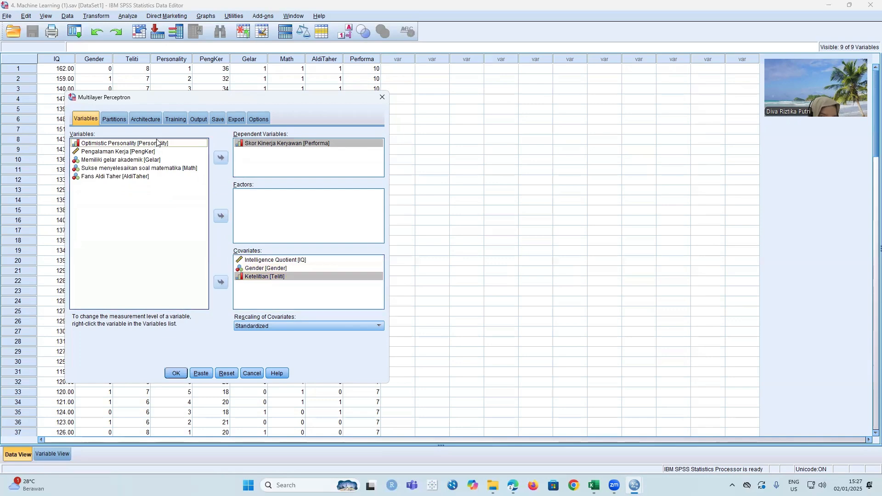
click(220, 283)
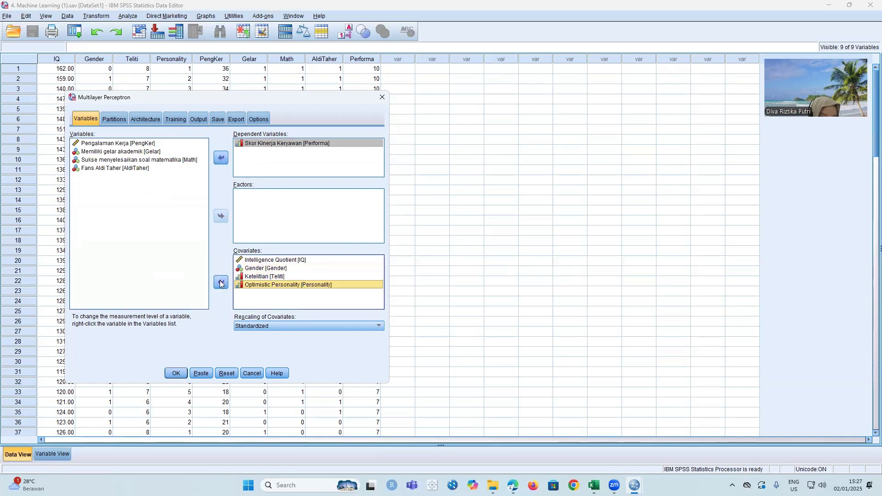
click(176, 143)
click(219, 284)
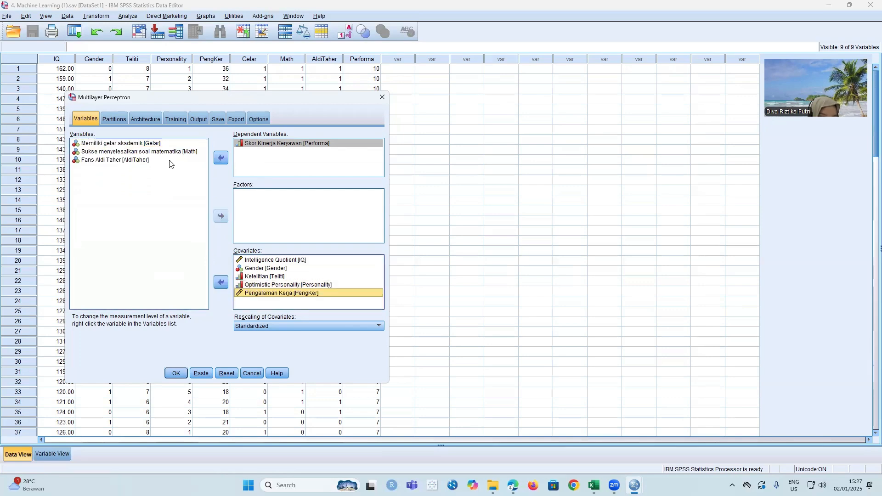
click(221, 281)
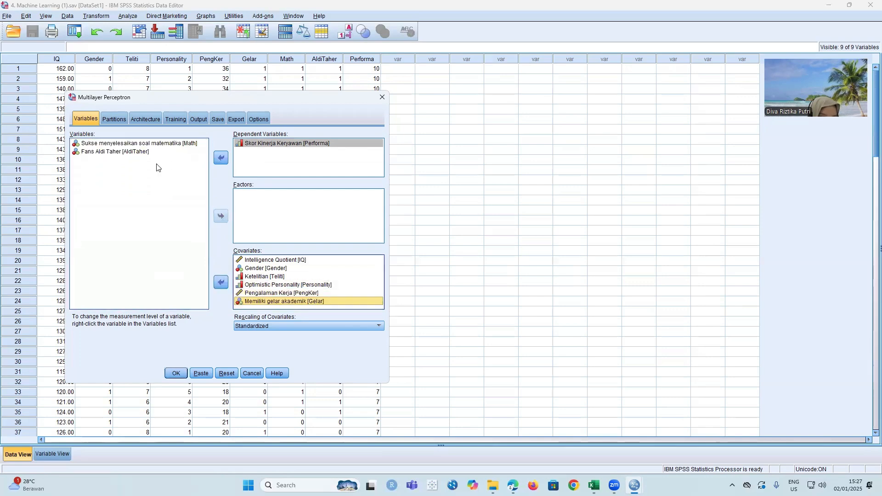
click(222, 281)
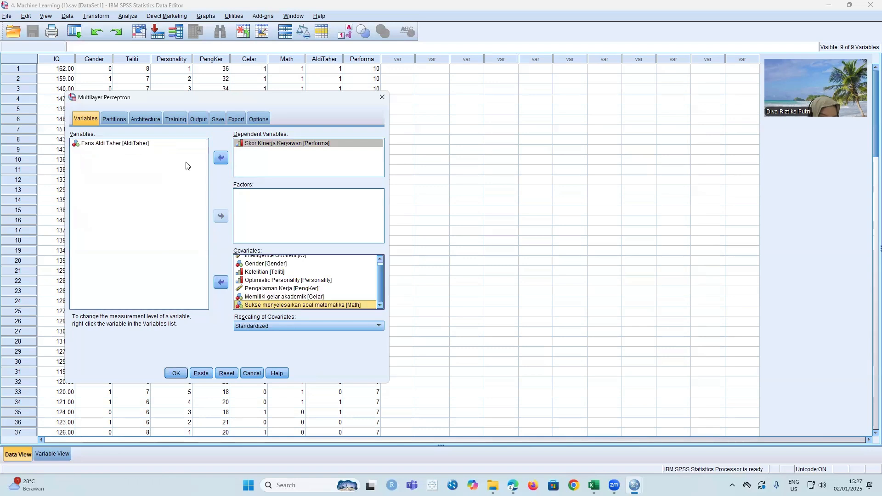
click(187, 144)
click(220, 284)
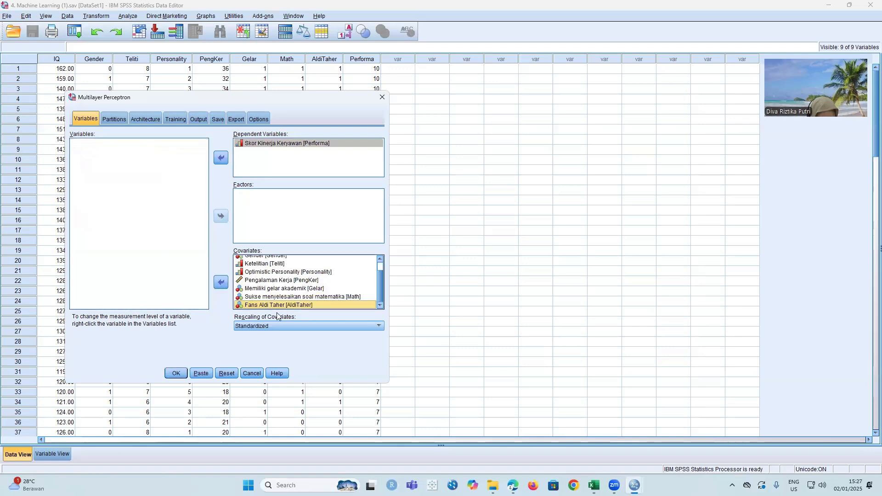
- Include the independent variable importance analysis and choose to save the predicted value or category for each dependent variable
click(219, 120)
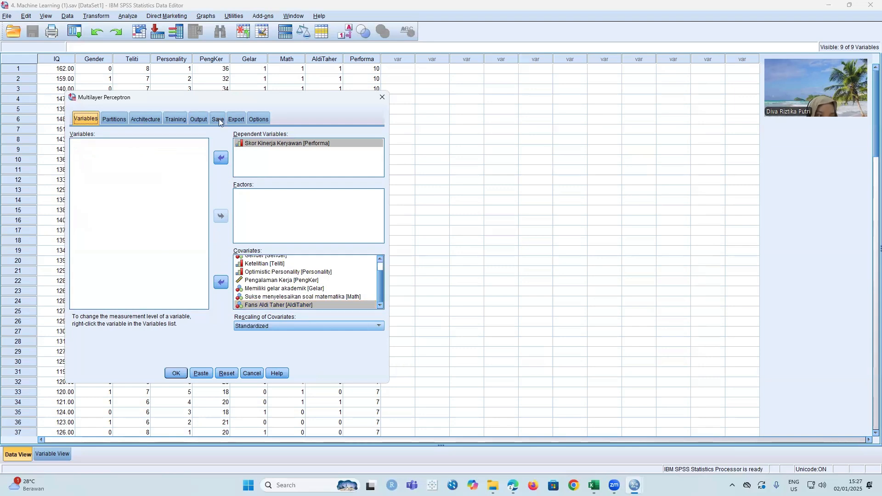
click(195, 120)
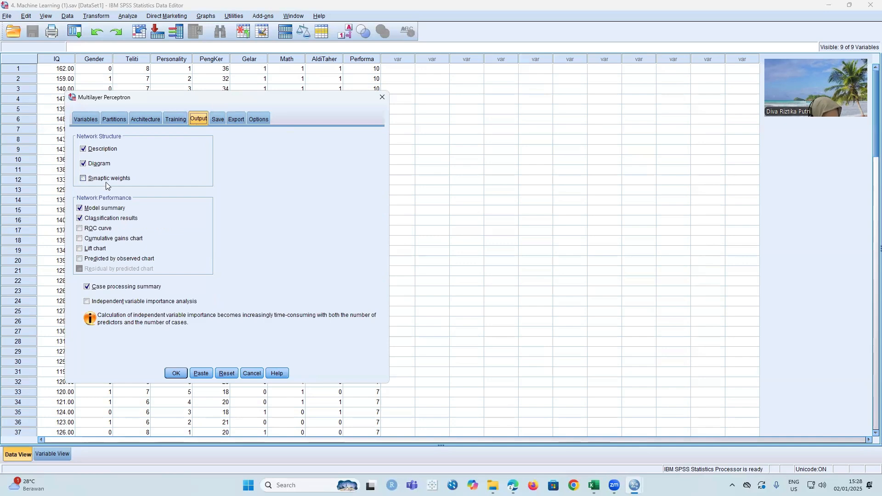
click(96, 301)
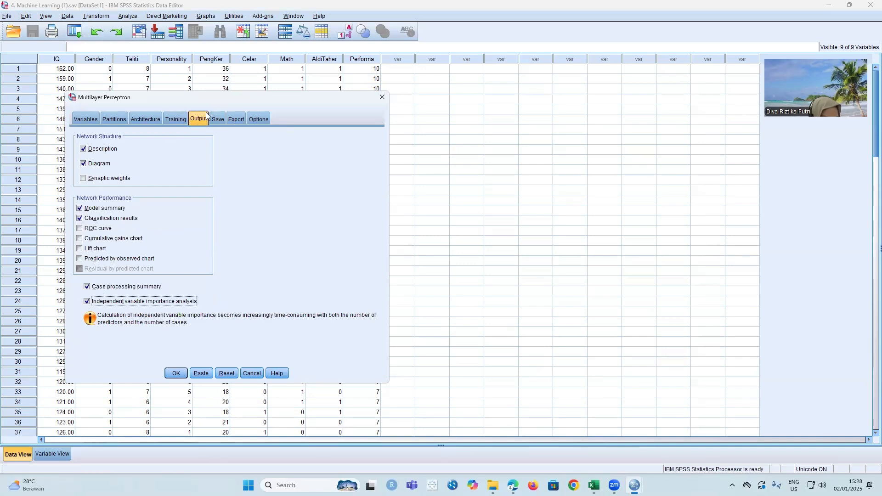
click(217, 121)
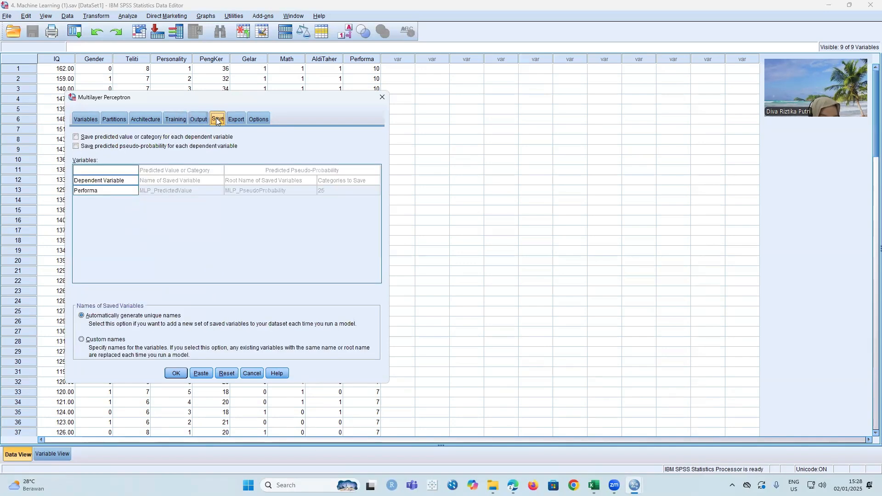
click(77, 138)
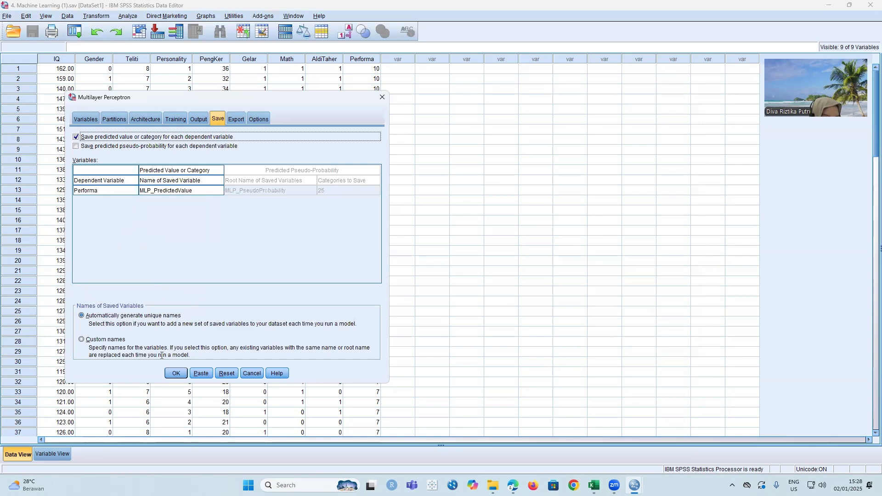
- Run the configured Multilayer Perceptron analysis and review the case processing summary in the output
click(174, 373)
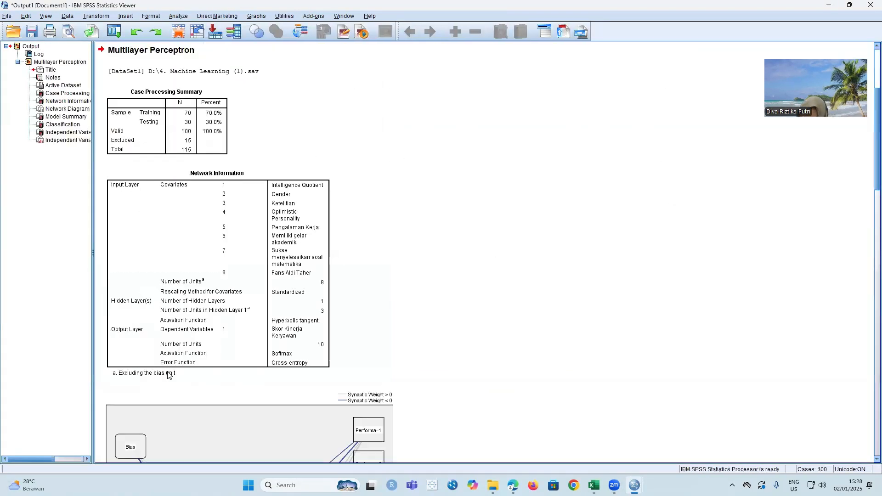
click(169, 375)
click(261, 74)
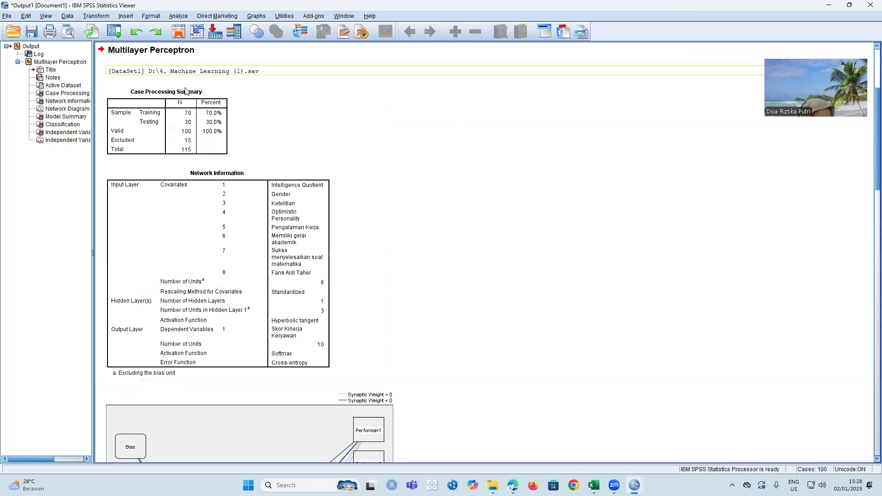
click(198, 90)
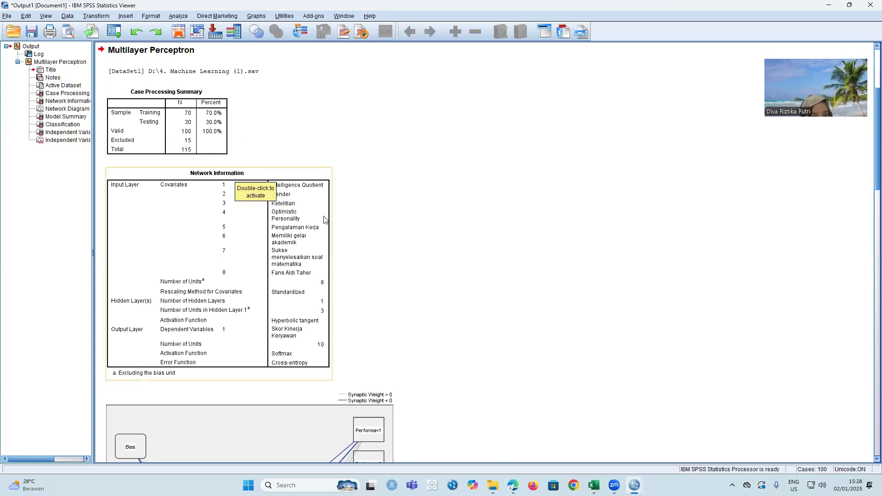
- Examine the network information, network diagram, model summary and classification table of the Multilayer Perceptron
scroll(130, 239, down, 2)
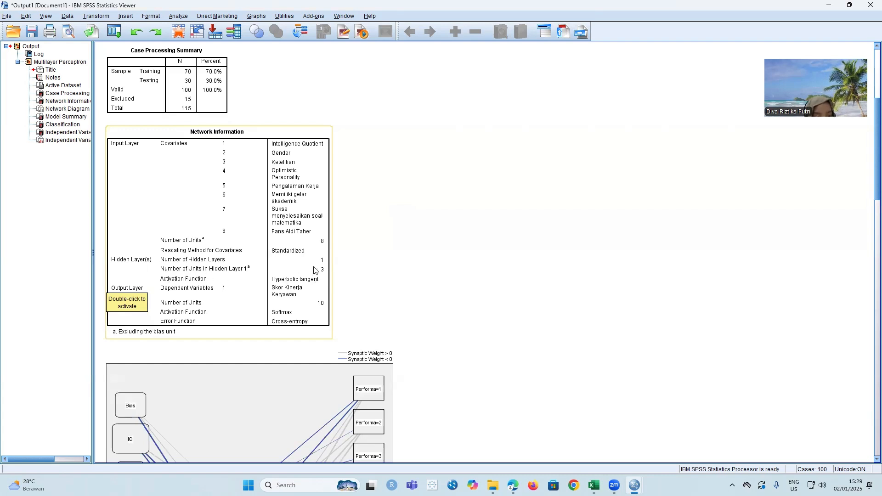
scroll(322, 277, down, 10)
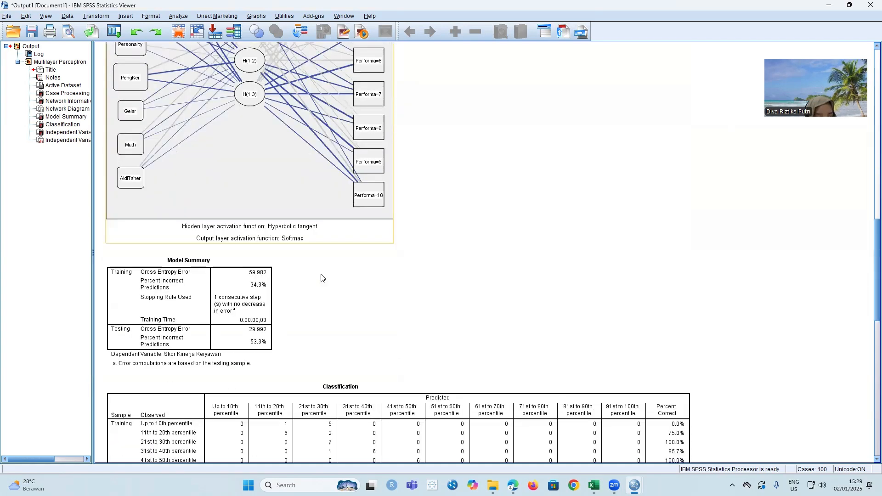
scroll(322, 278, down, 2)
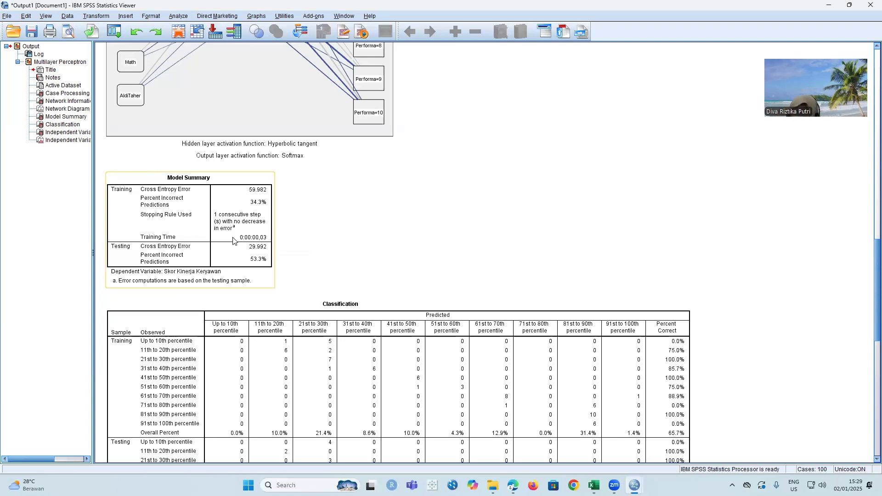
scroll(308, 294, down, 10)
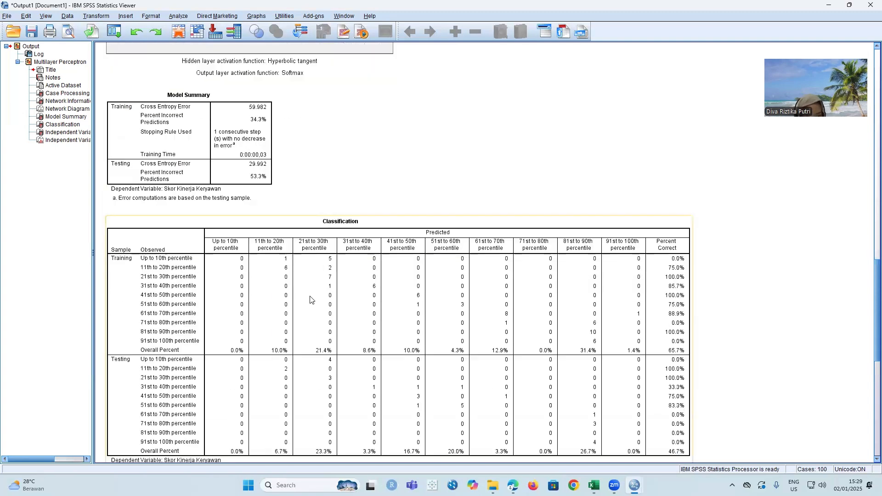
- Examine the independent variable importance table and the normalized importance chart to compare the predictors of employee performance
scroll(310, 300, down, 2)
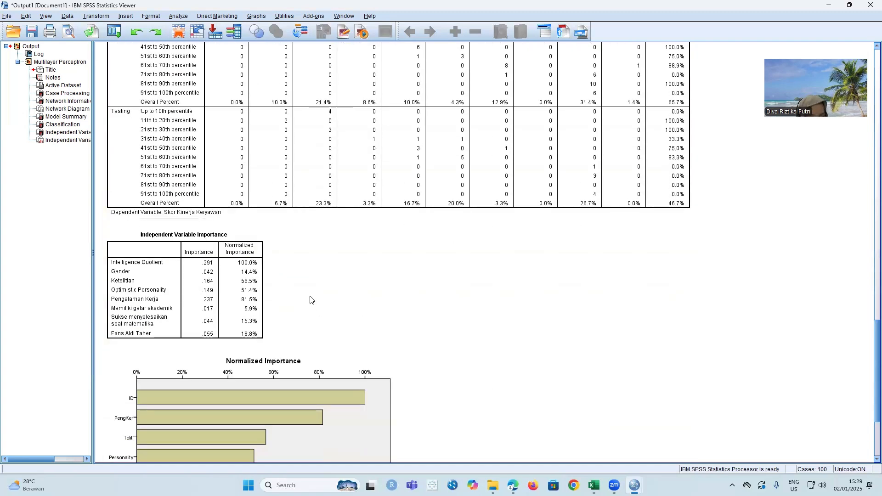
click(253, 234)
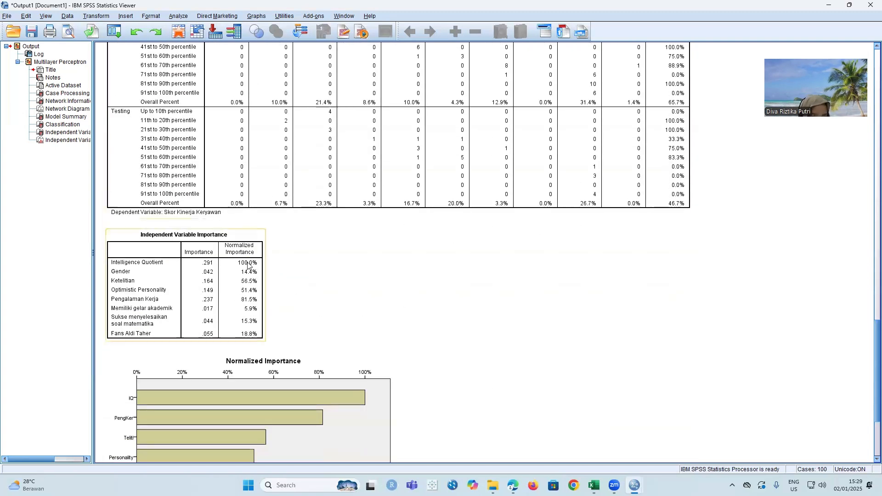
click(305, 282)
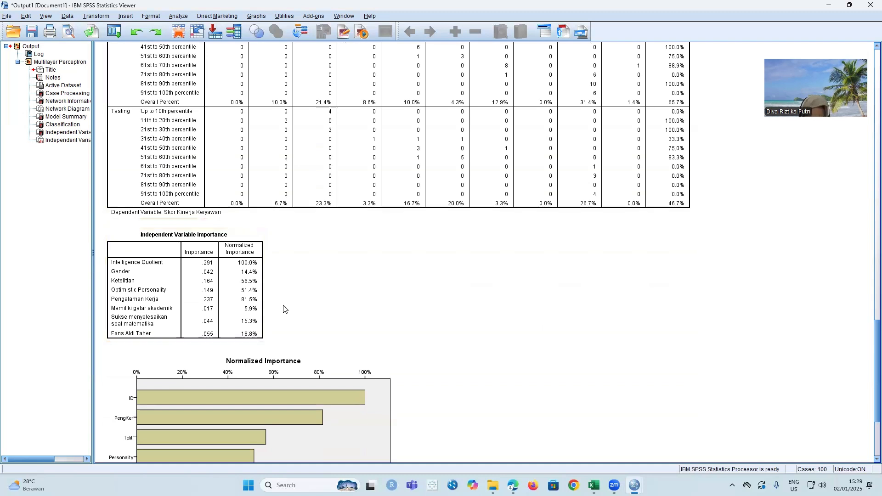
click(248, 327)
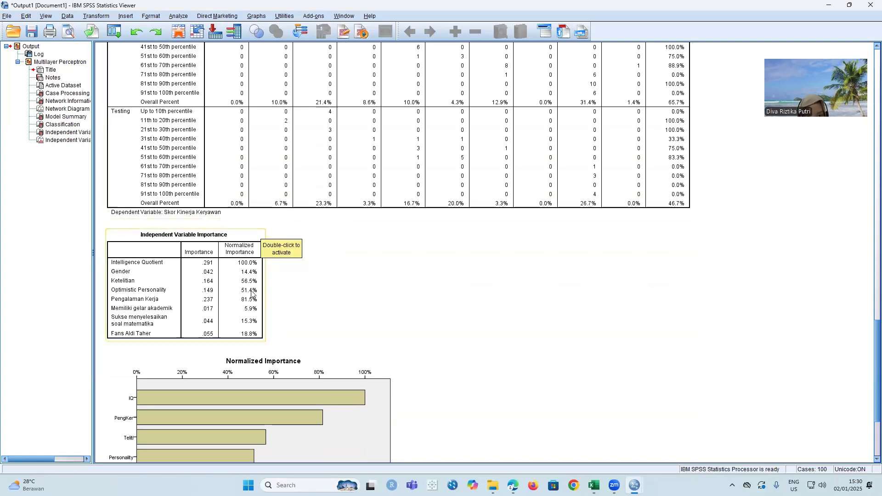
scroll(294, 309, down, 3)
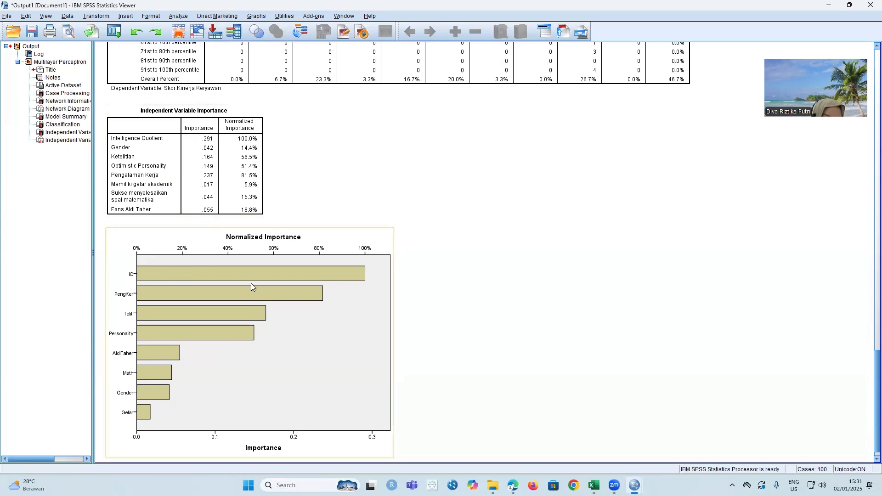
scroll(250, 265, down, 1)
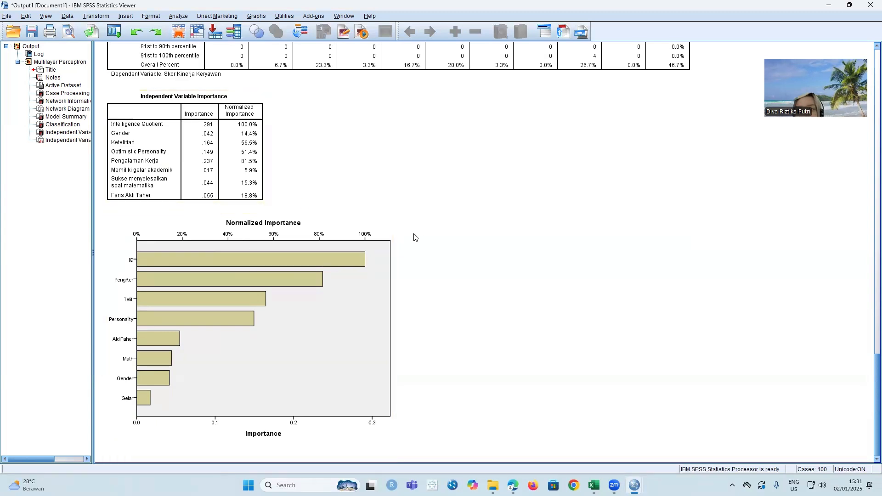
scroll(367, 188, up, 3)
scroll(364, 184, down, 3)
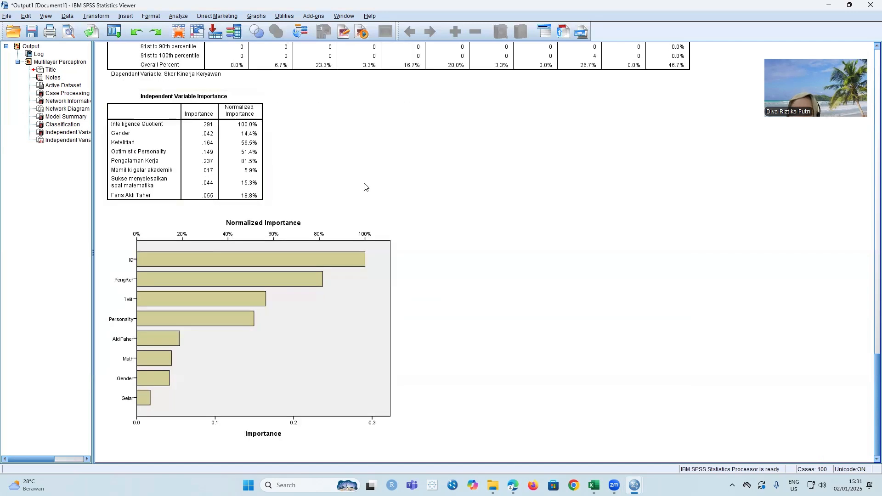